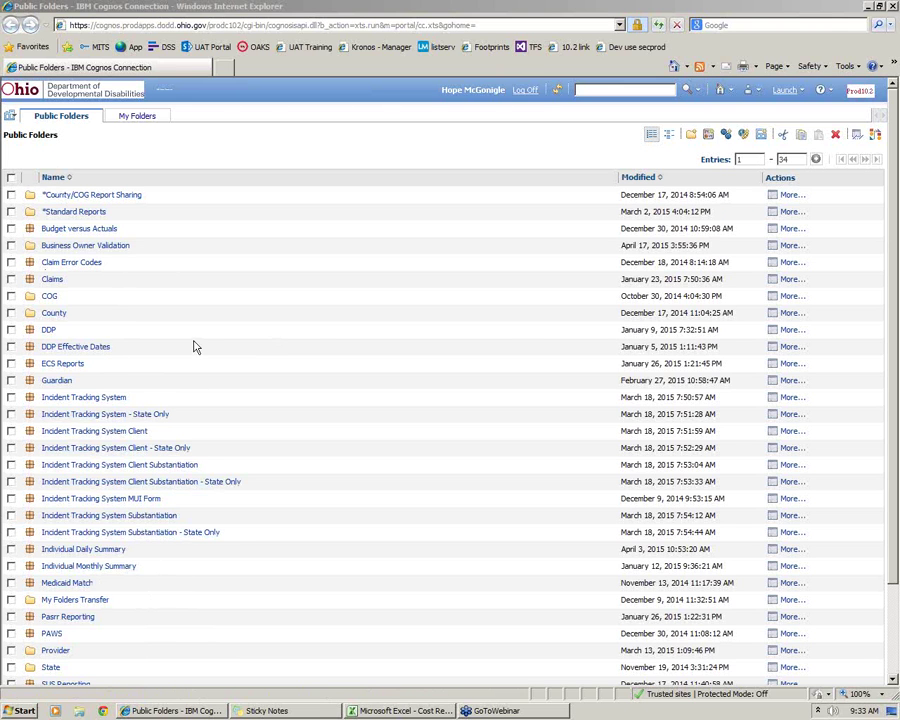
# Go through Standard Reports and Cost Report Preparation to reach the Claims folder's reports
pyautogui.click(62, 212)
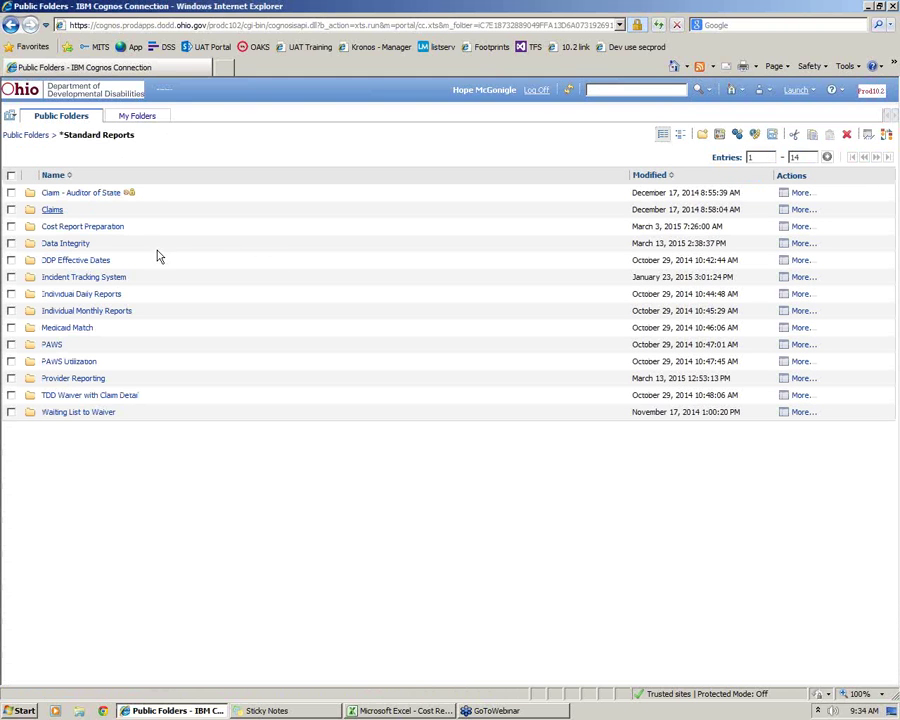
pyautogui.moveTo(137, 231); pyautogui.dragTo(137, 234)
pyautogui.click(137, 234)
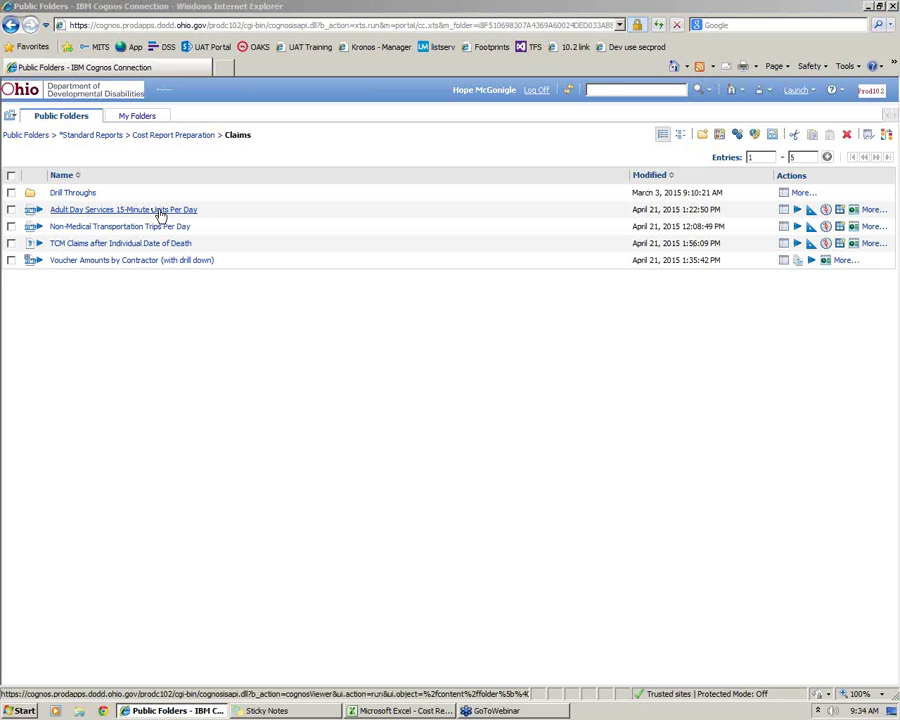
# Run Adult Day Services 15-Minute Units Per Day with options, viewing the report now
pyautogui.click(796, 212)
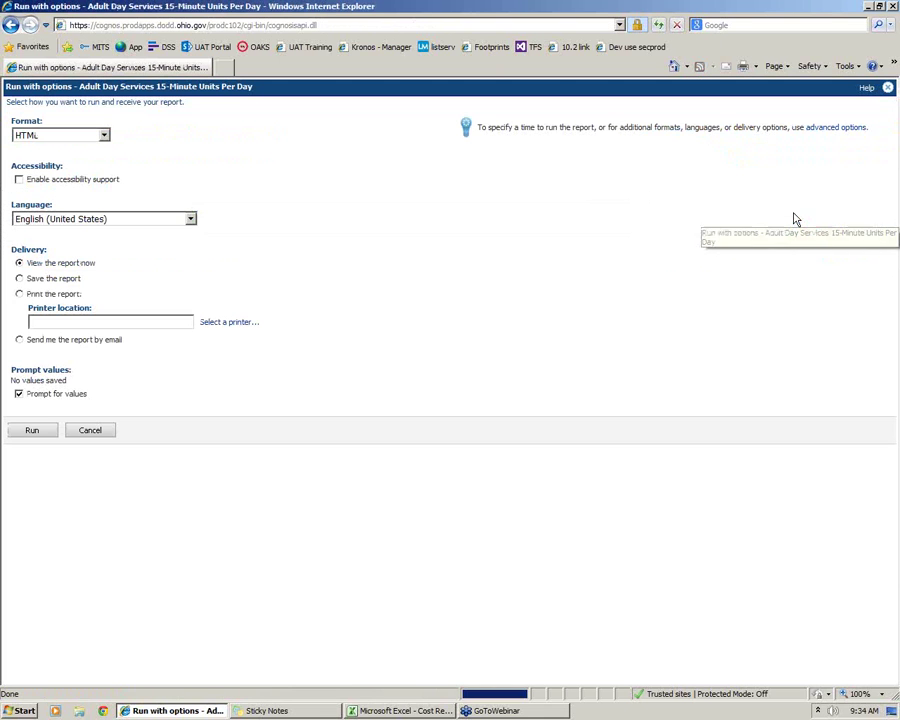
pyautogui.click(49, 437)
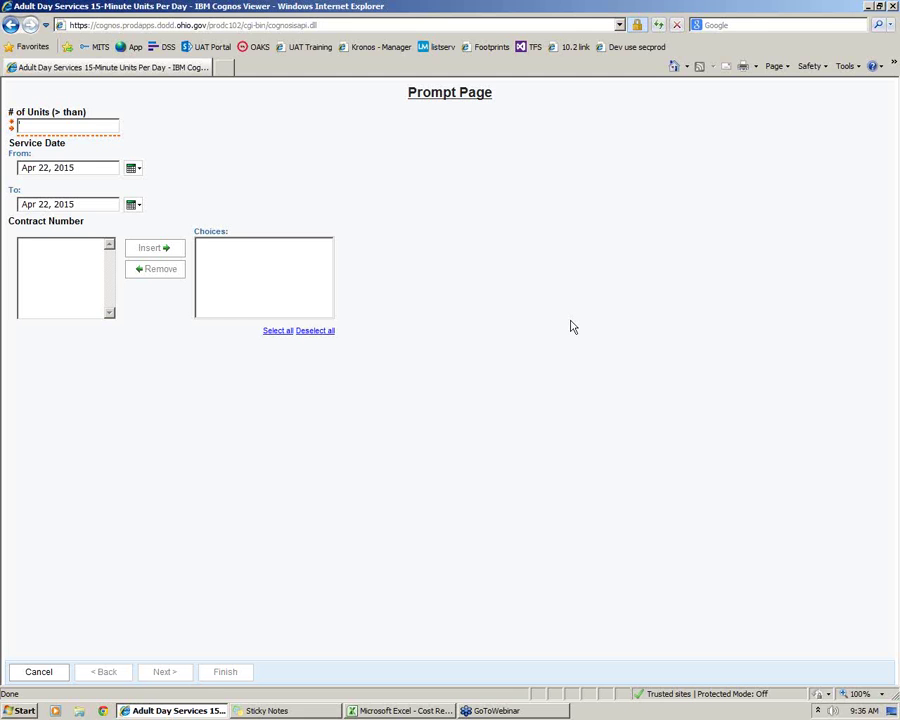
# Enter 32 in # of Units and set the From date to Jan 1, 2014
pyautogui.write('32')
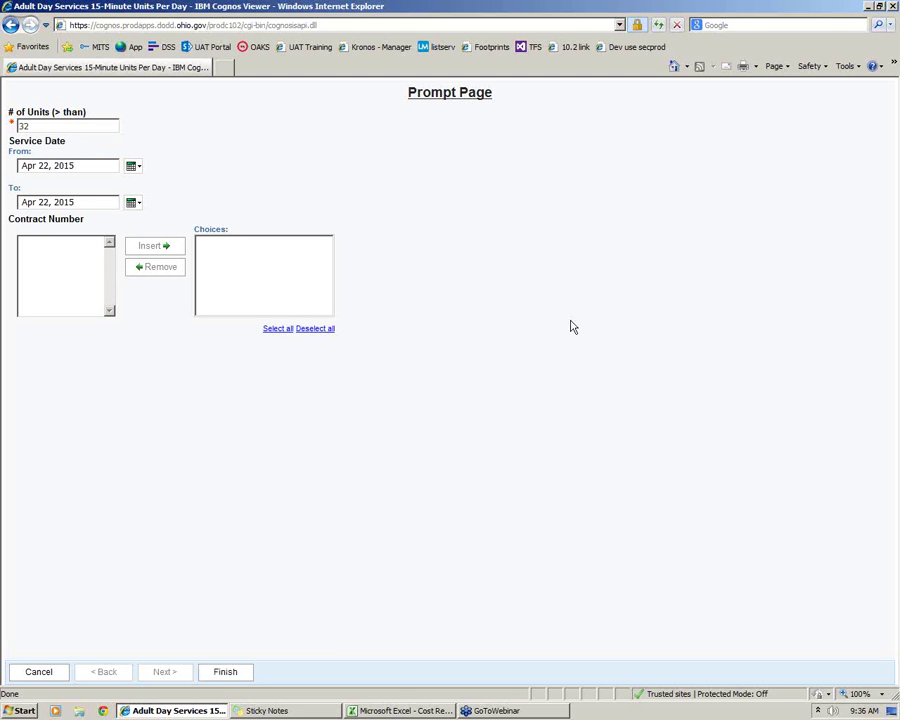
pyautogui.click(131, 167)
pyautogui.click(103, 203)
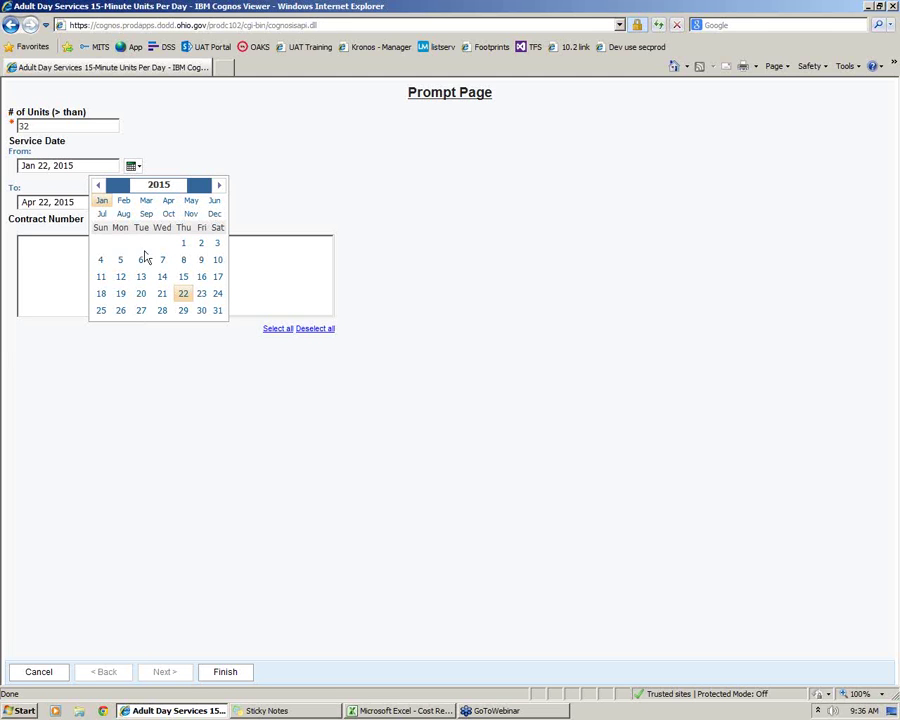
pyautogui.click(176, 184)
pyautogui.press('BackSpace')
pyautogui.write('4')
pyautogui.click(285, 190)
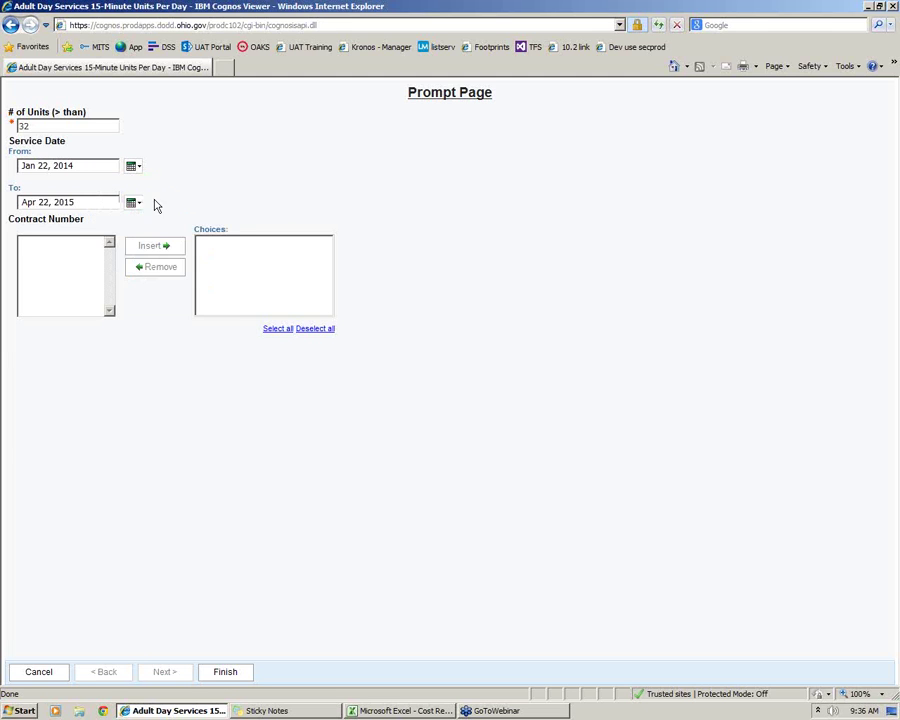
pyautogui.click(133, 165)
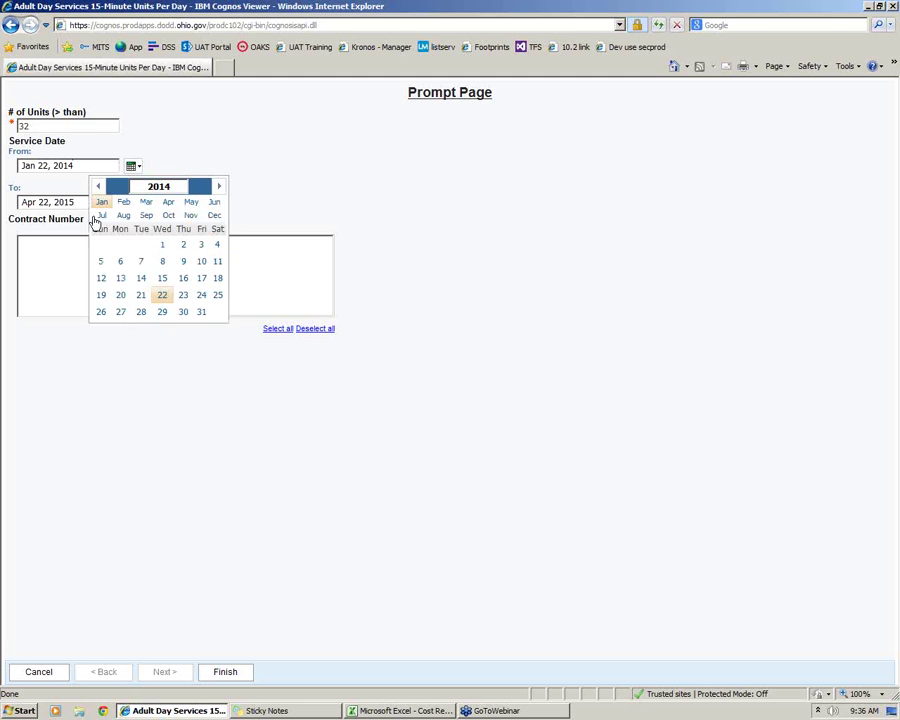
pyautogui.click(161, 245)
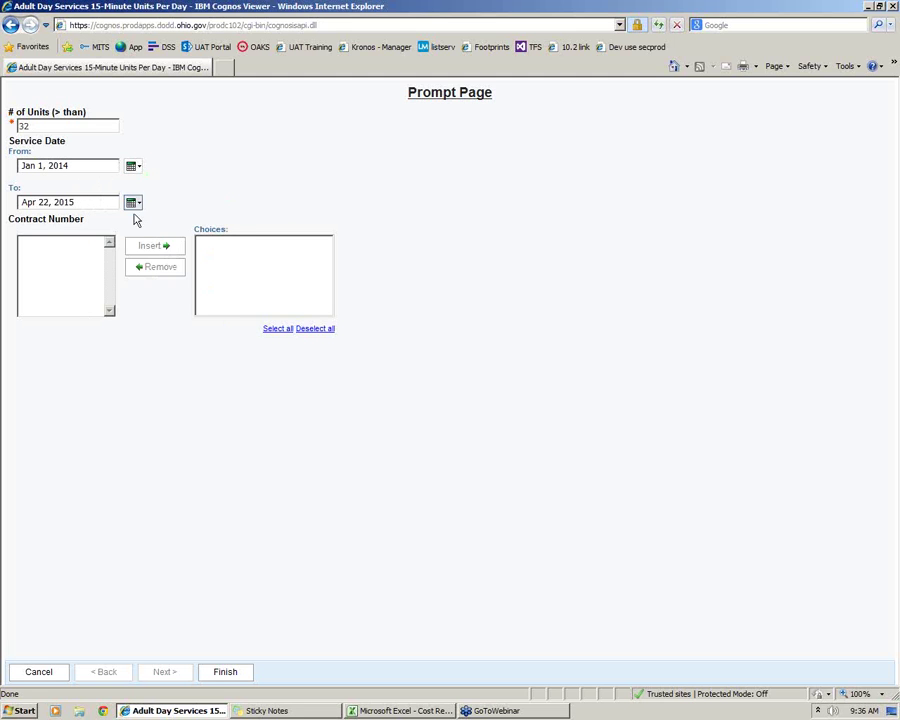
# Set the To date to Dec 31, 2014 in the calendar picker
pyautogui.click(134, 203)
pyautogui.click(213, 251)
pyautogui.click(183, 347)
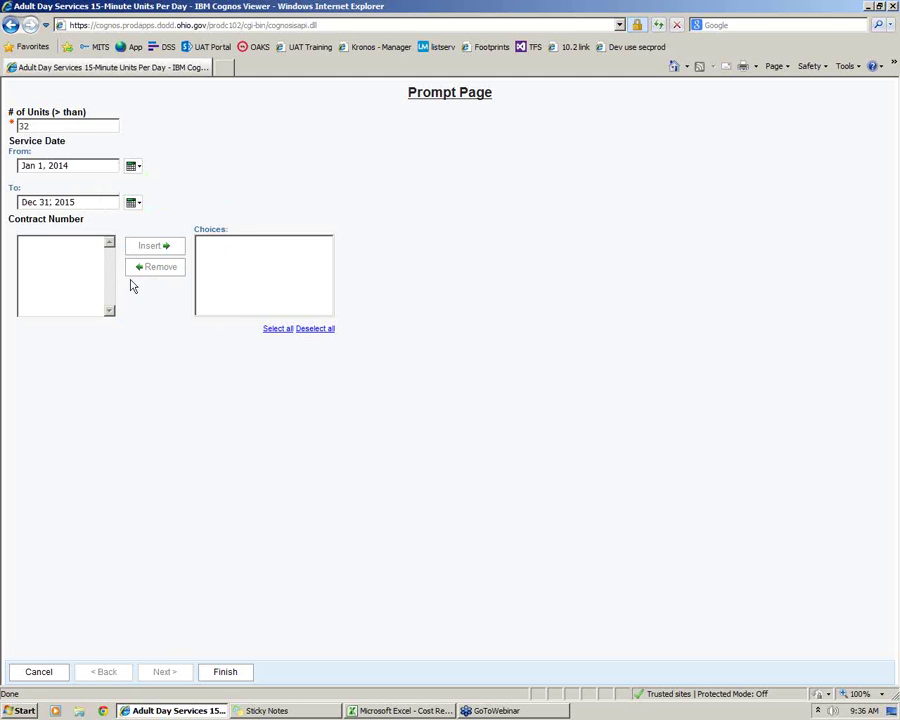
pyautogui.click(98, 201)
pyautogui.press('BackSpace')
pyautogui.write('4')
pyautogui.click(71, 268)
# In the Excel workbook, inspect the title cell, columns A–C, and row 5's date and 31 units
pyautogui.click(407, 712)
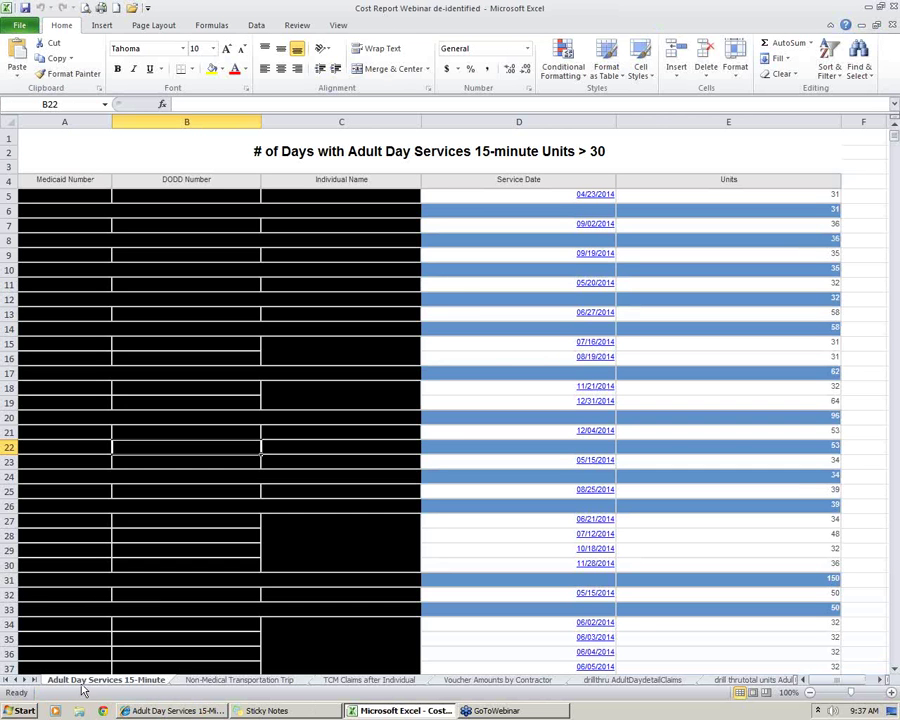
pyautogui.click(635, 194)
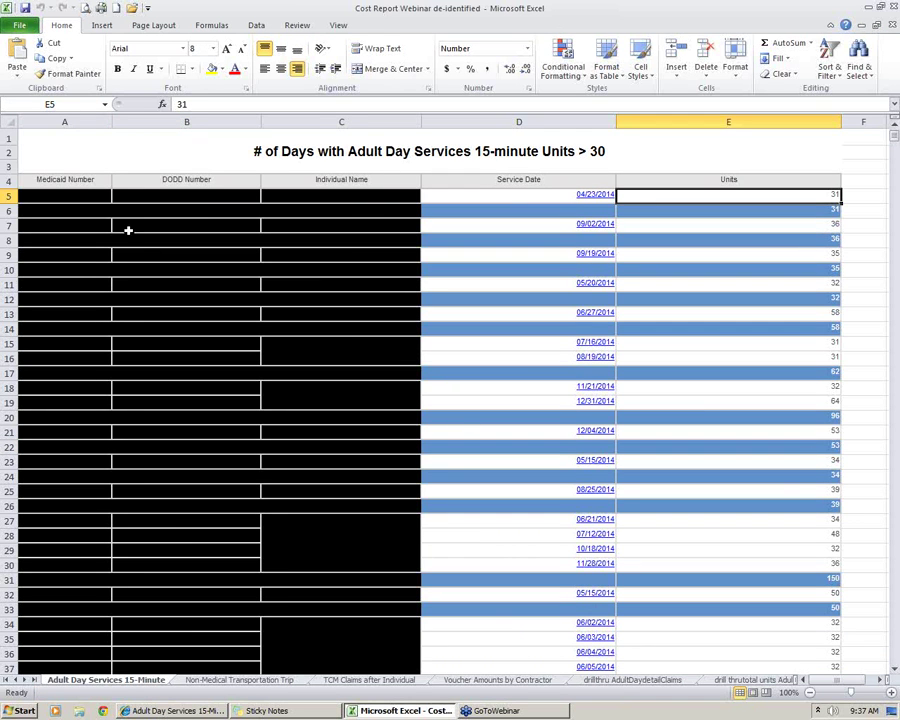
pyautogui.moveTo(100, 124); pyautogui.dragTo(267, 214)
pyautogui.click(48, 132)
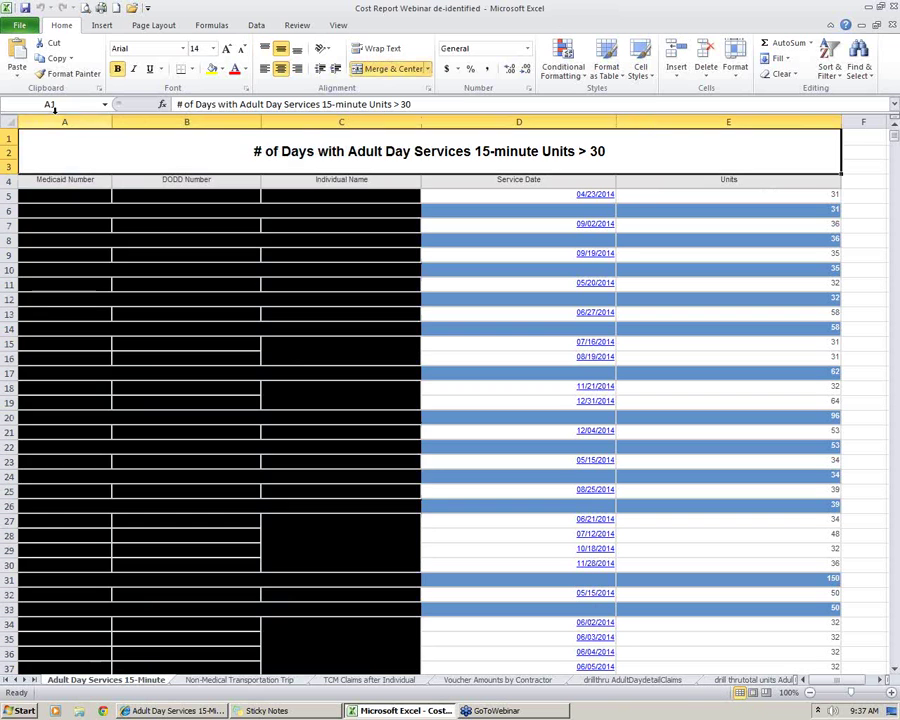
pyautogui.click(64, 121)
pyautogui.click(184, 122)
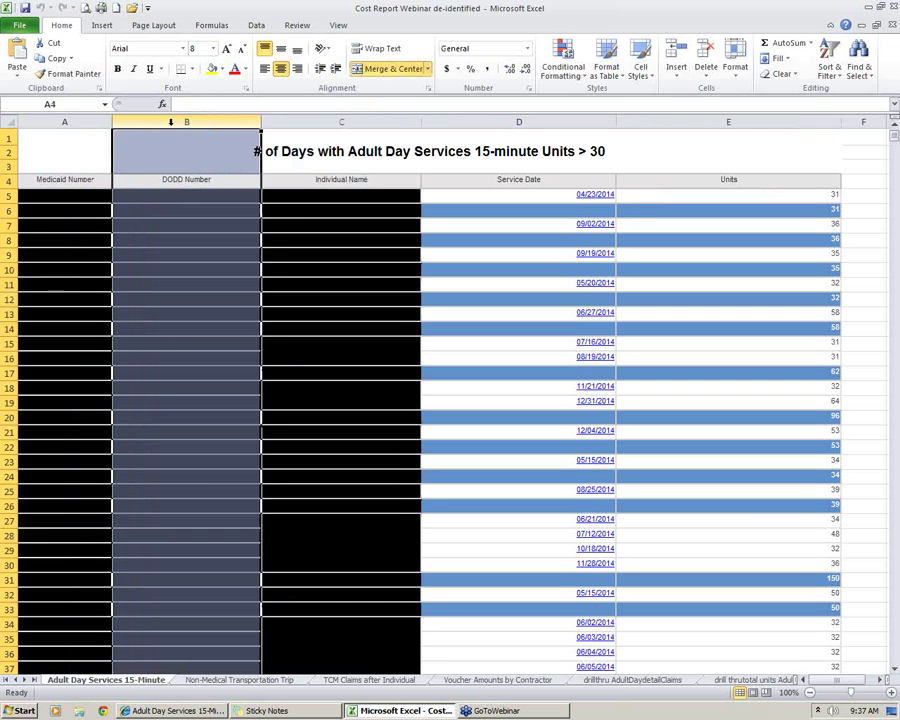
pyautogui.click(291, 121)
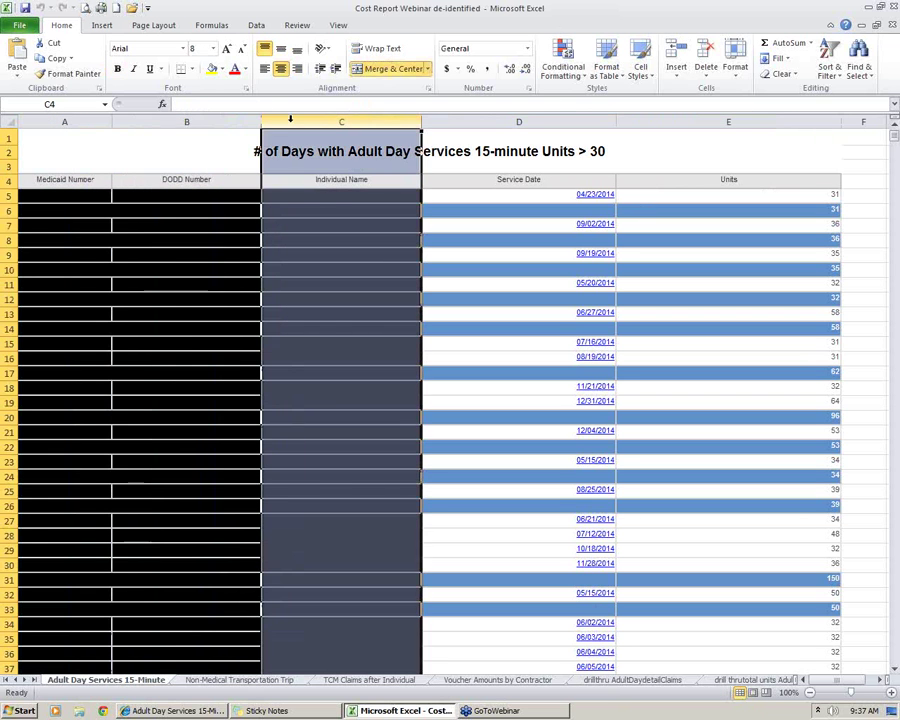
pyautogui.click(220, 150)
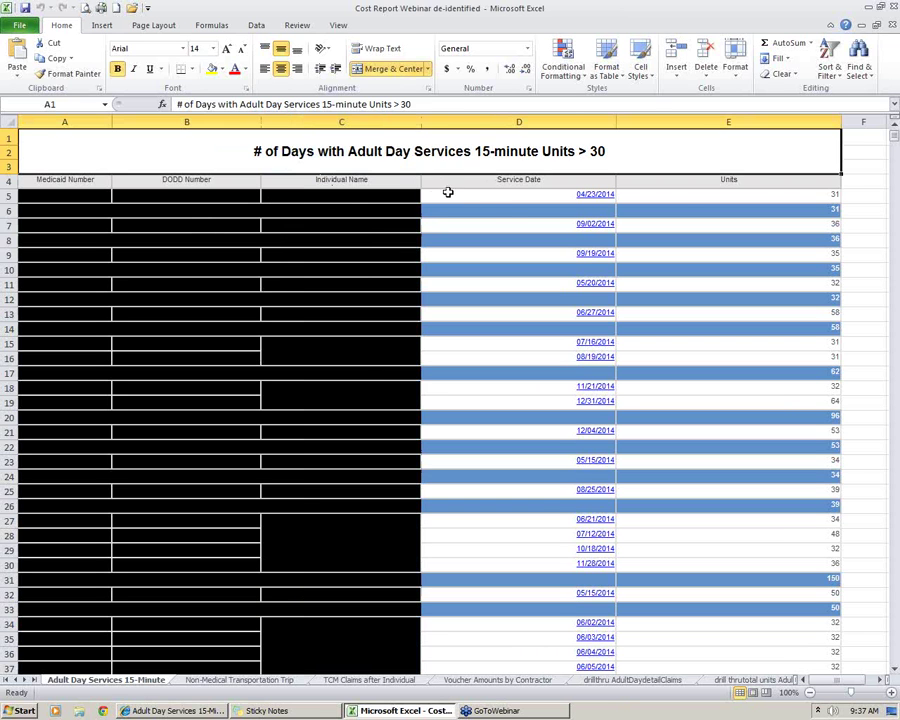
pyautogui.click(490, 194)
pyautogui.click(685, 197)
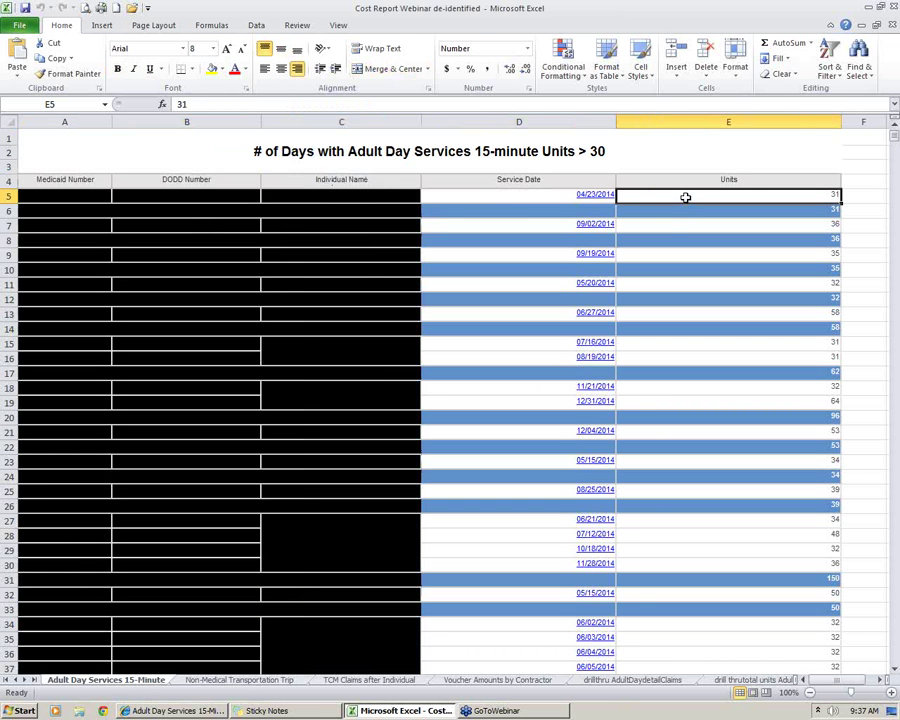
pyautogui.click(594, 148)
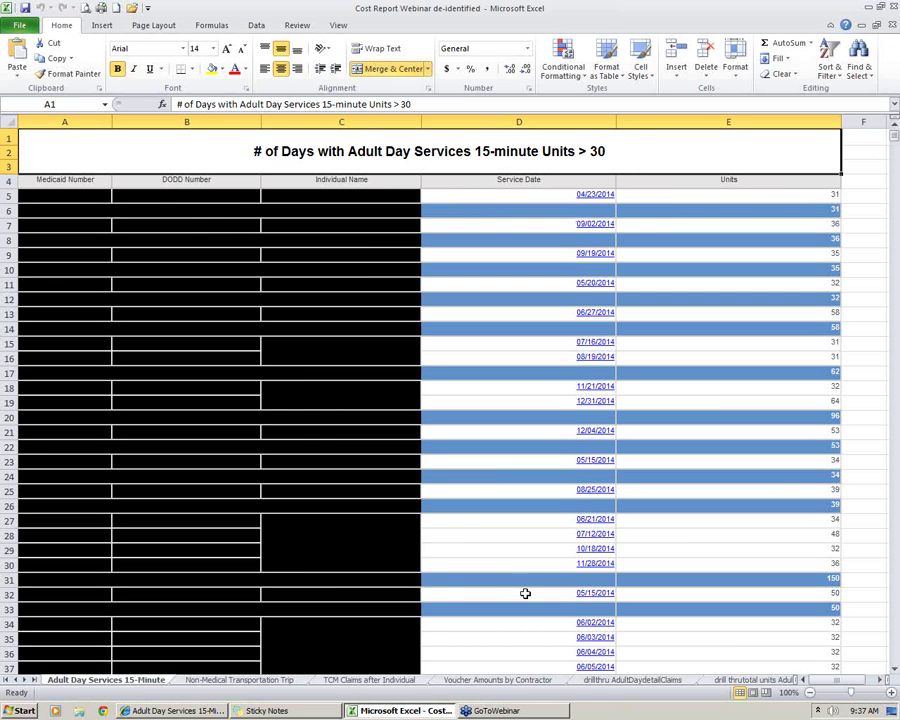
# Review service dates and units in rows 27–30, including 48 in E28, and 64 in E19
pyautogui.moveTo(548, 524); pyautogui.dragTo(548, 553)
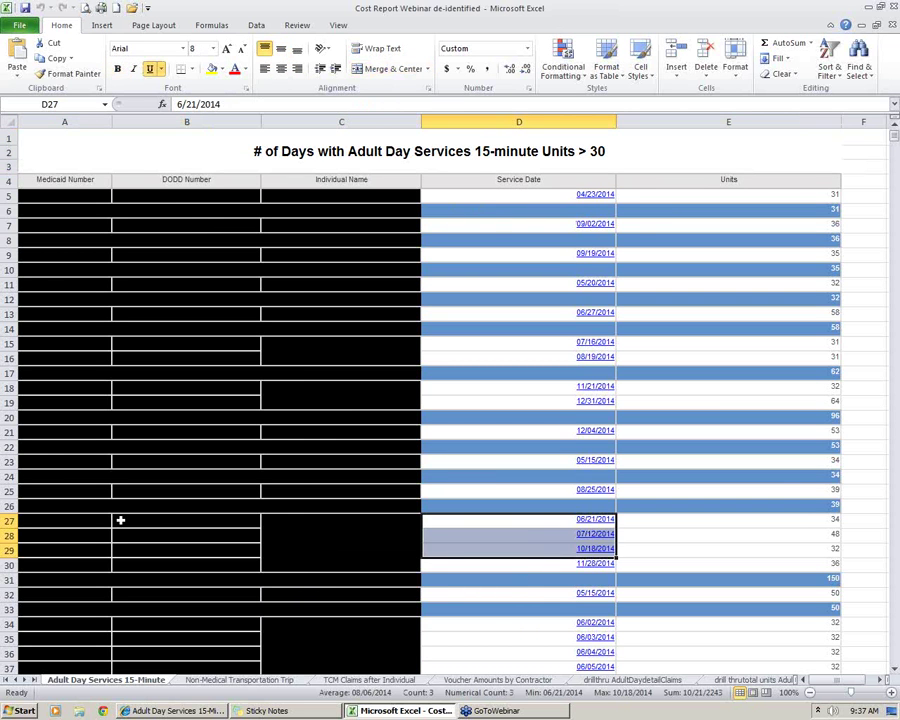
pyautogui.moveTo(6, 521); pyautogui.dragTo(8, 565)
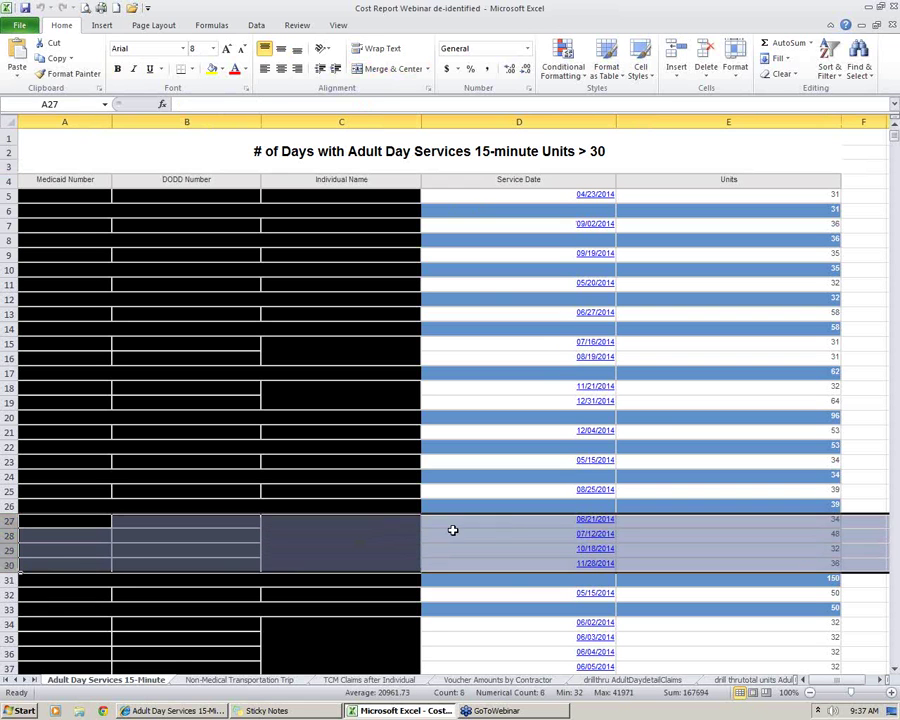
pyautogui.moveTo(518, 525); pyautogui.dragTo(518, 562)
pyautogui.moveTo(793, 524); pyautogui.dragTo(797, 563)
pyautogui.click(797, 563)
pyautogui.click(797, 522)
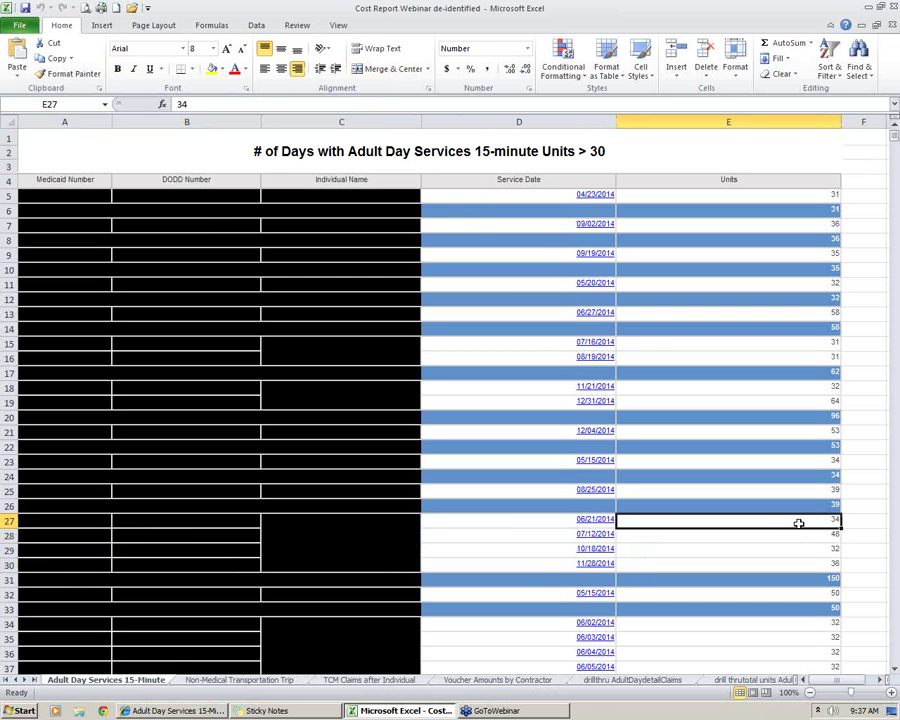
pyautogui.click(801, 537)
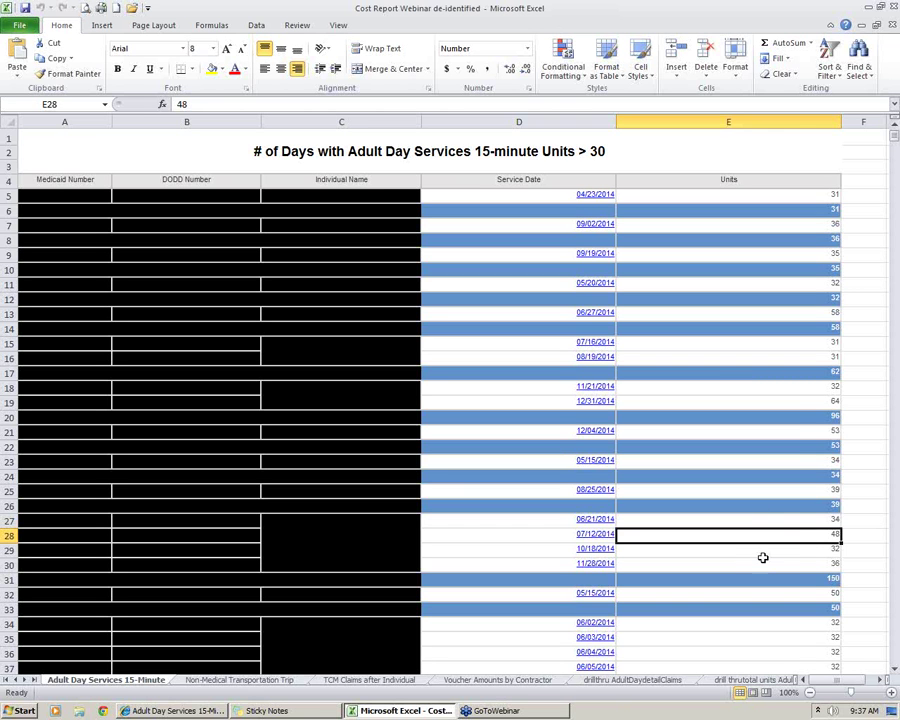
pyautogui.click(805, 402)
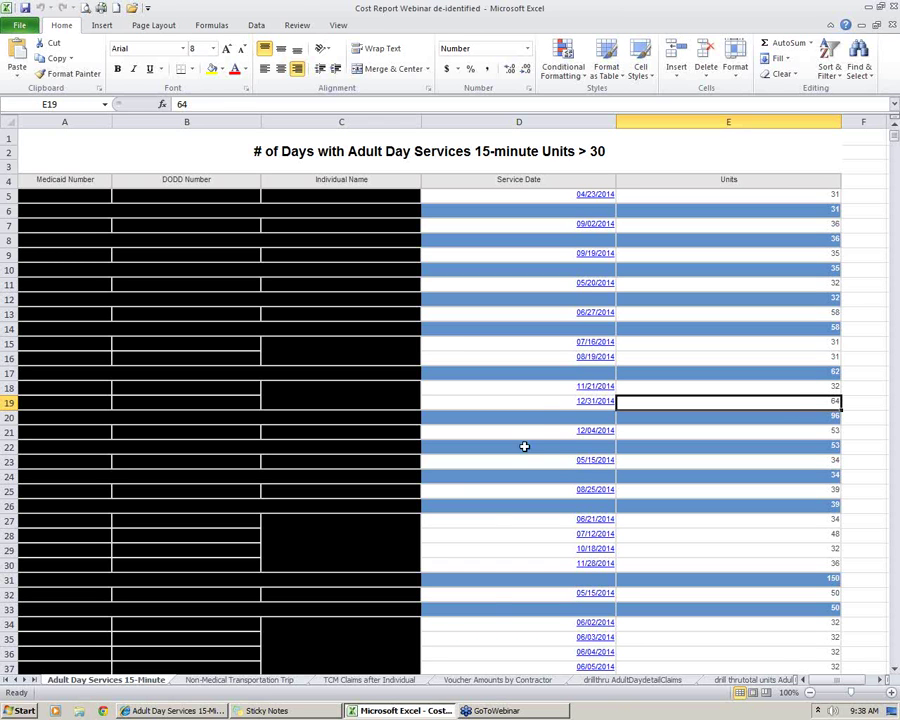
# Review row 19's 12/31/2014 date with 64 units and the 96 subtotal, comparing with the Cognos report
pyautogui.click(540, 401)
pyautogui.click(655, 406)
pyautogui.moveTo(576, 402); pyautogui.dragTo(731, 408)
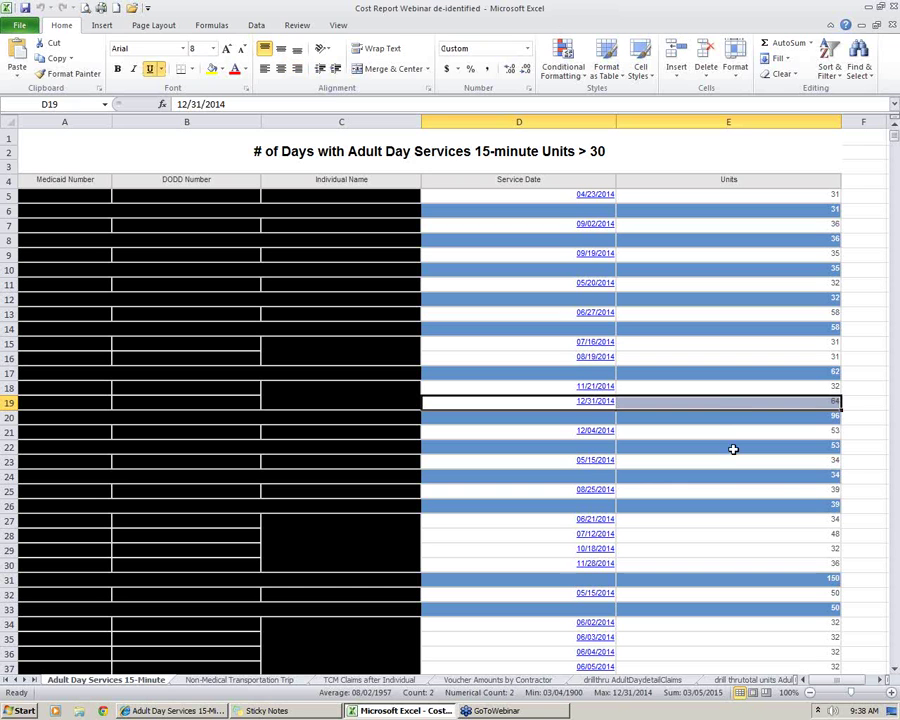
pyautogui.click(706, 420)
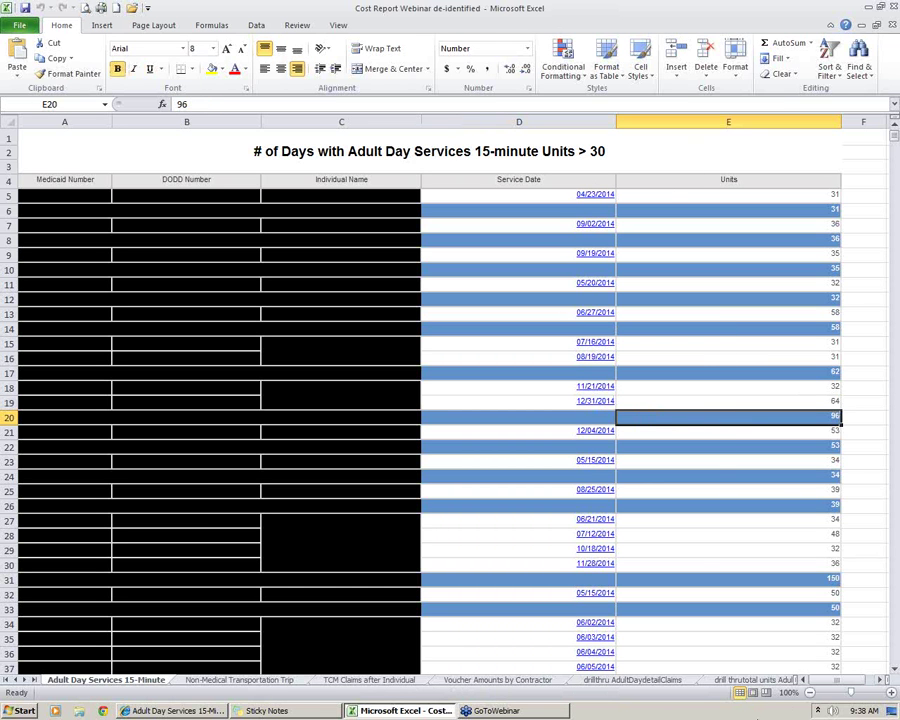
pyautogui.click(197, 714)
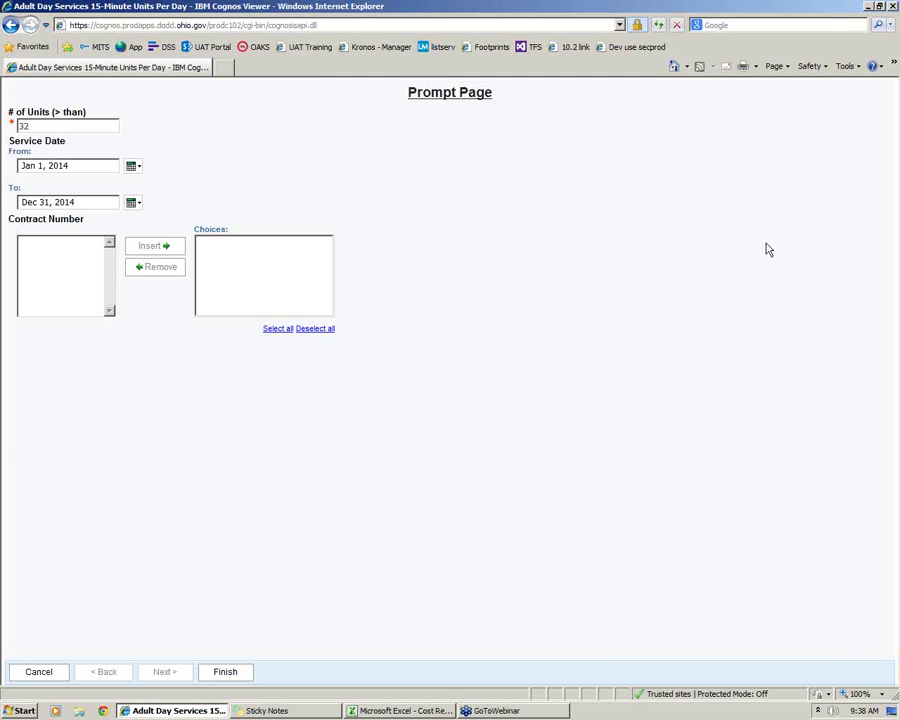
pyautogui.click(432, 711)
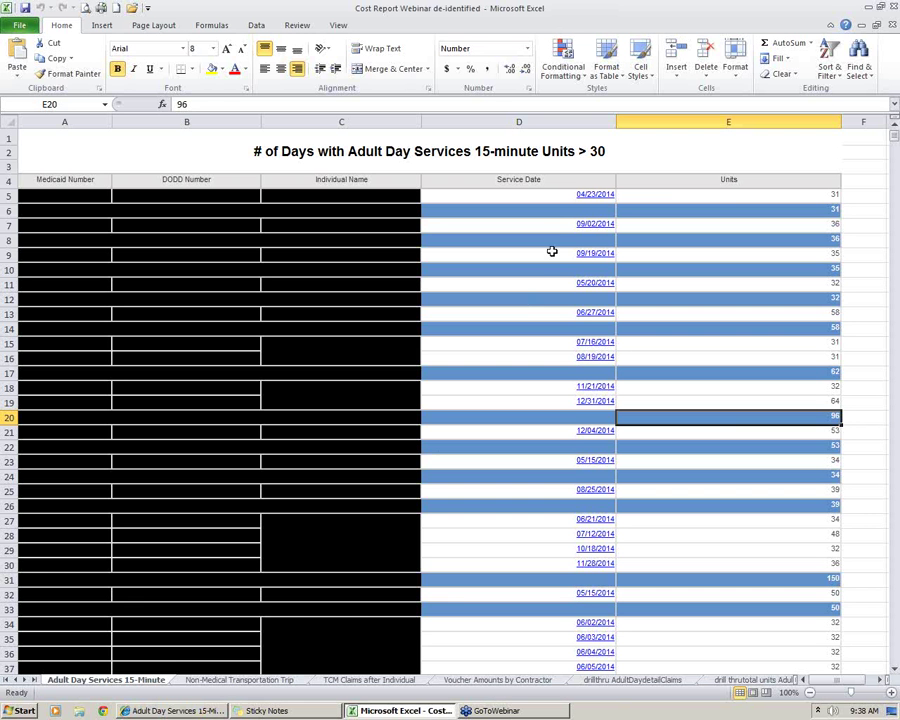
# Recheck service dates in D5, D7, D12 and row 19's 64 units, then move to the drillthru AdultDaydetailClaims sheet
pyautogui.click(562, 197)
pyautogui.click(742, 199)
pyautogui.click(550, 224)
pyautogui.click(538, 297)
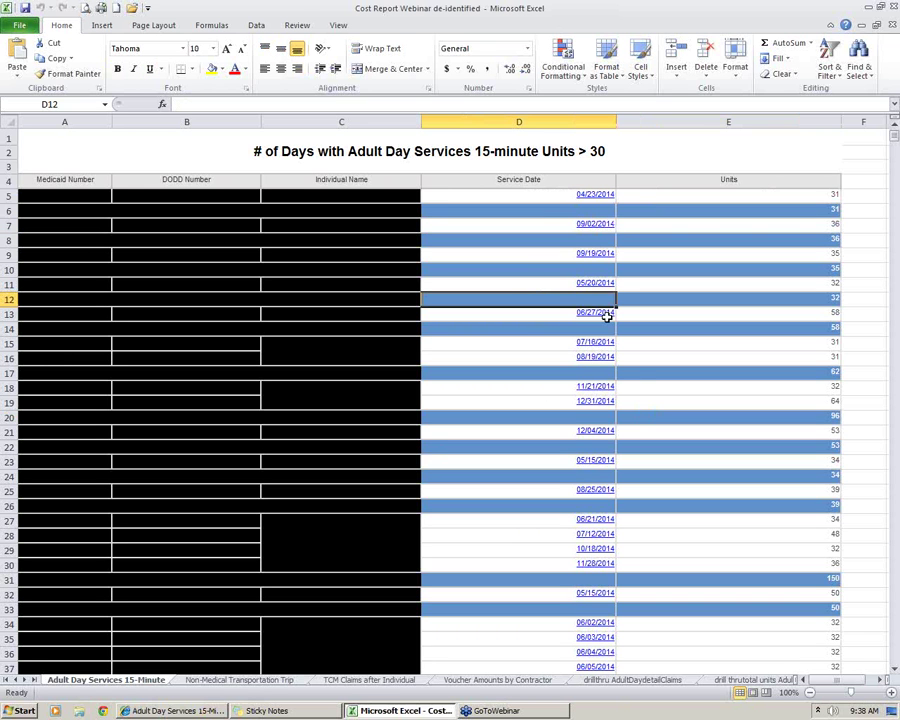
pyautogui.moveTo(515, 404); pyautogui.dragTo(782, 408)
pyautogui.click(780, 403)
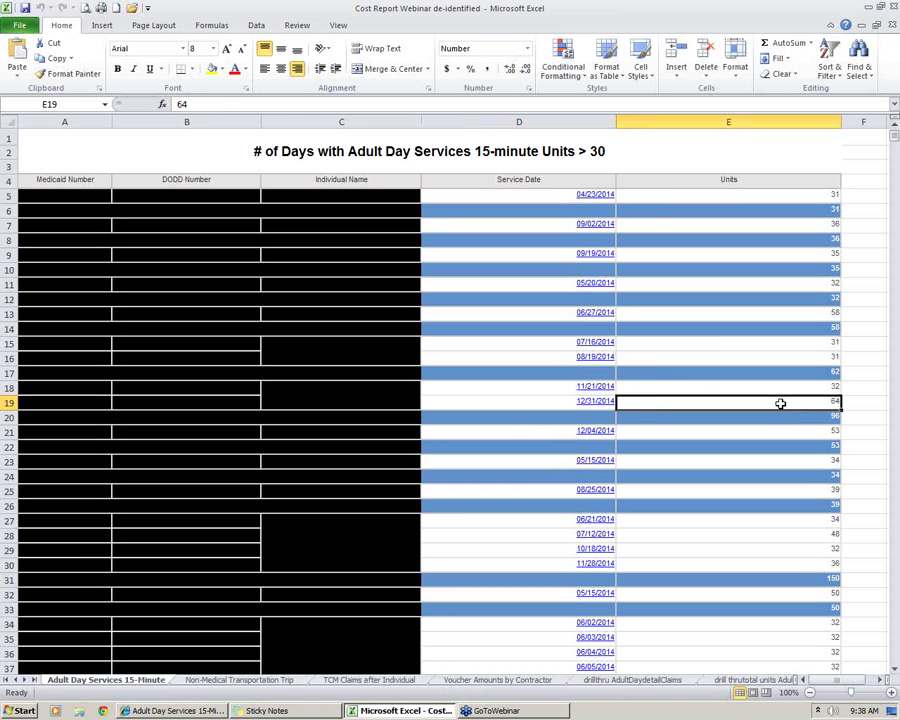
pyautogui.click(591, 401)
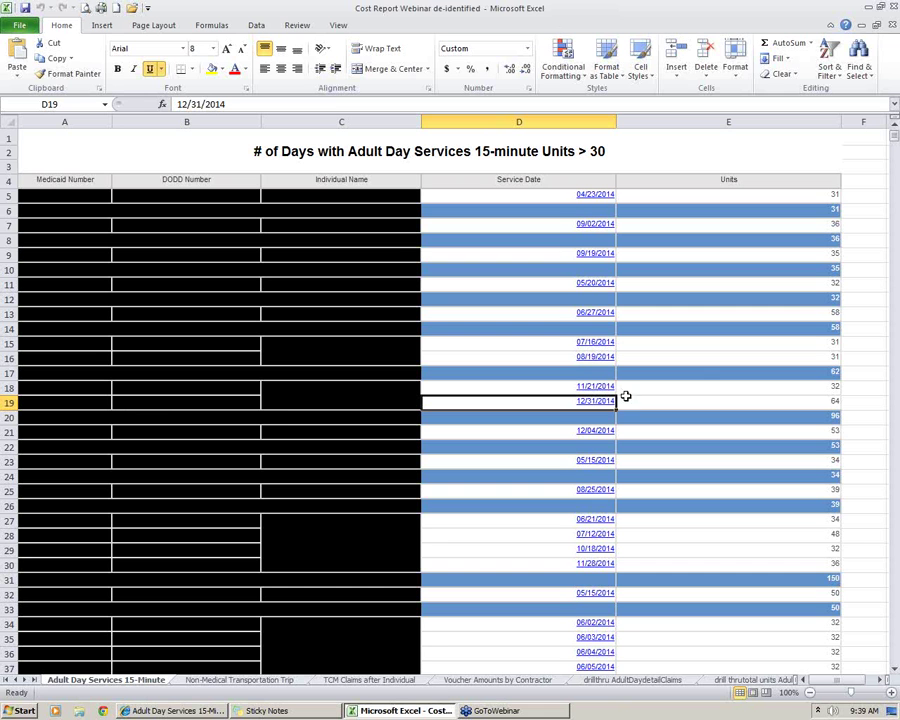
pyautogui.click(712, 400)
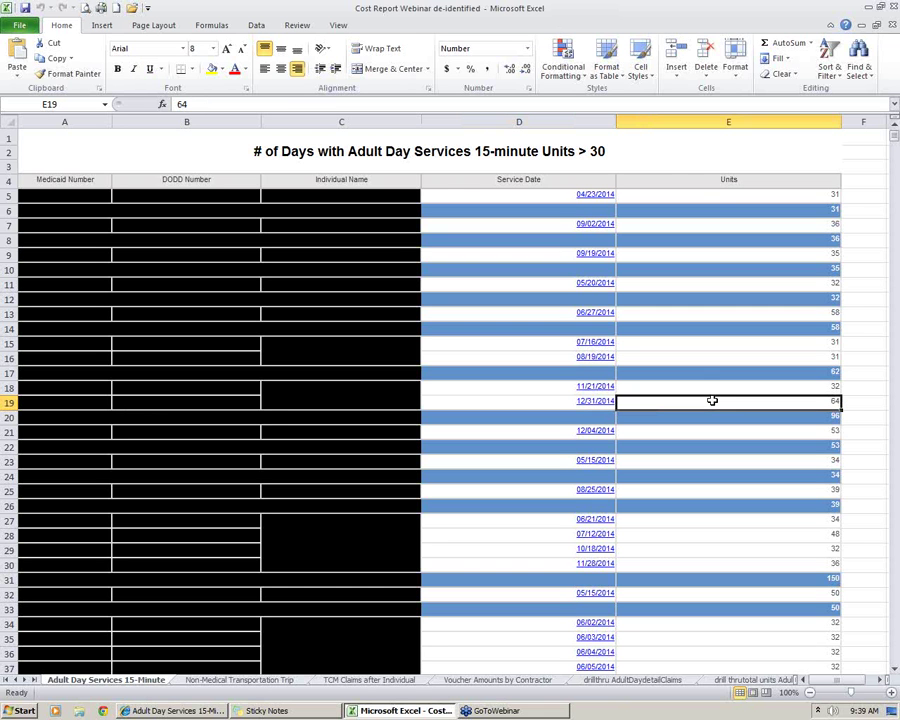
pyautogui.click(615, 688)
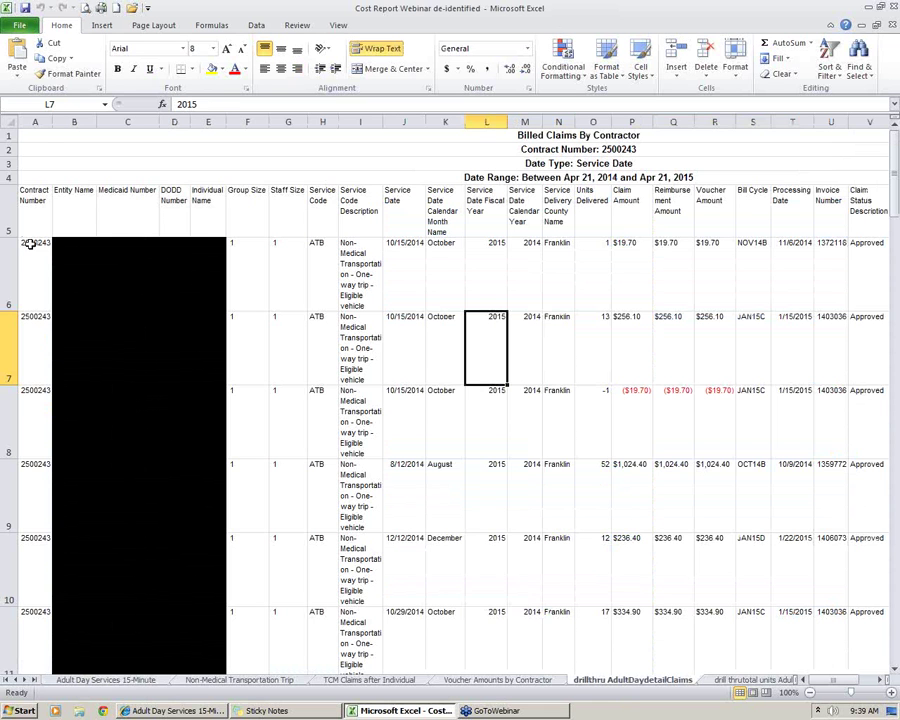
# Inspect the first claims' contract number, service dates, adjudication status and units delivered
pyautogui.click(34, 276)
pyautogui.click(258, 258)
pyautogui.click(394, 261)
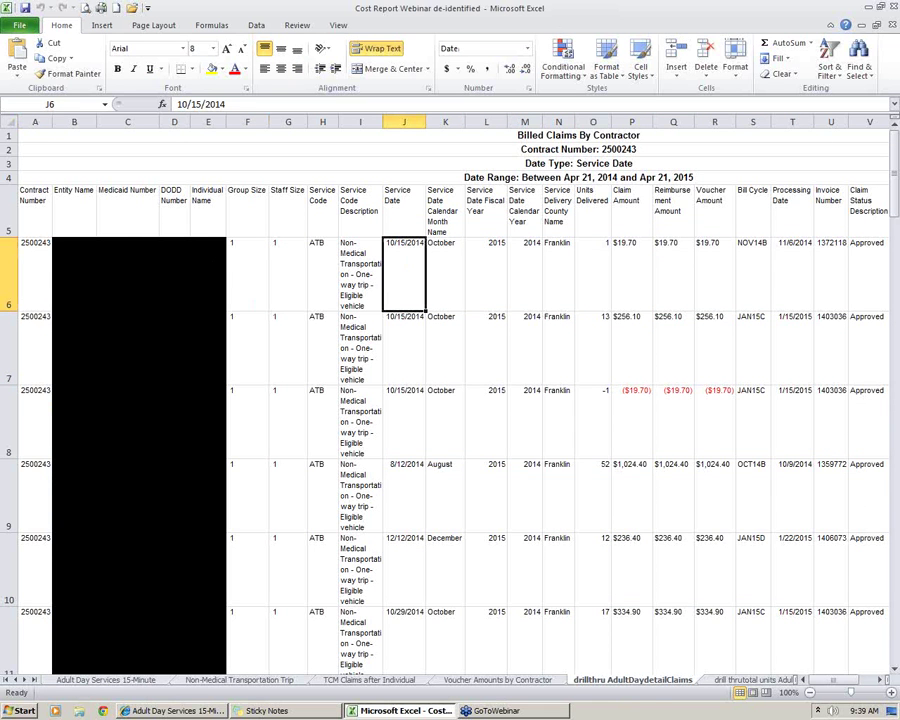
pyautogui.moveTo(406, 258); pyautogui.dragTo(407, 543)
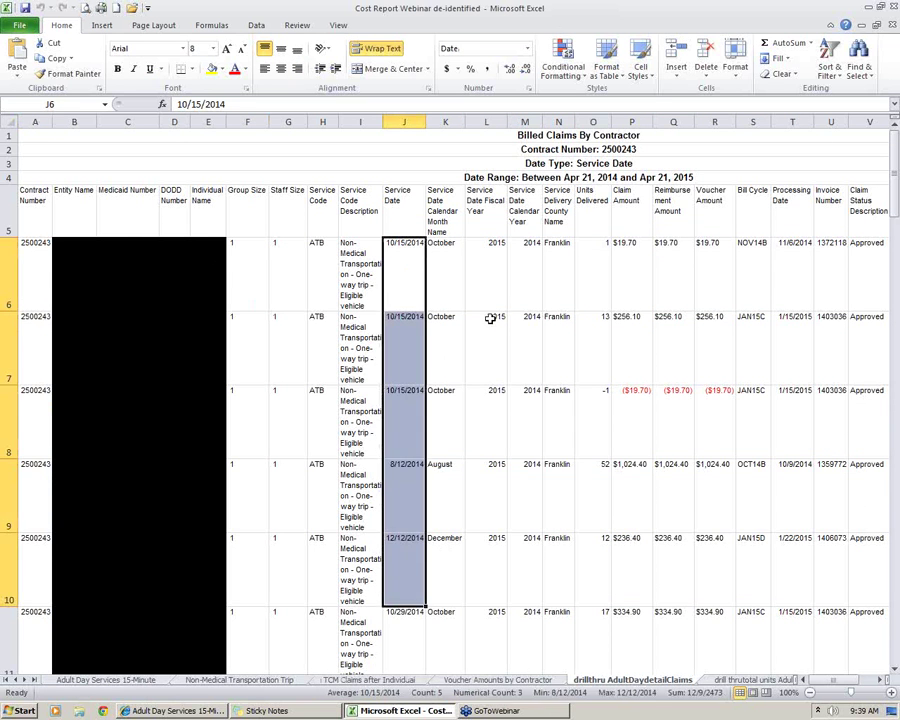
pyautogui.hscroll(3, 840, 686)
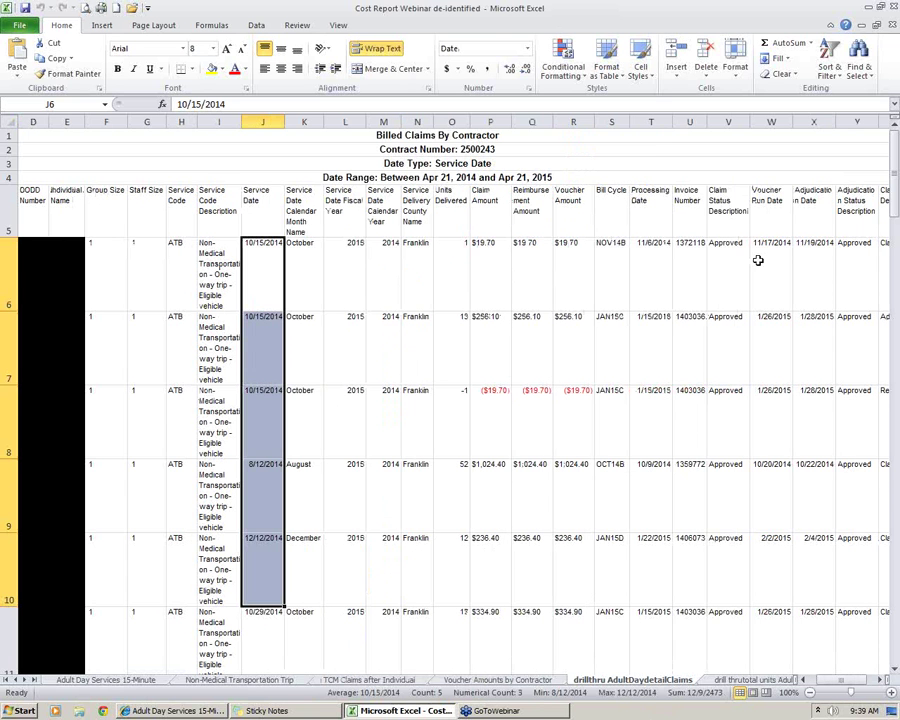
pyautogui.click(872, 362)
pyautogui.click(715, 295)
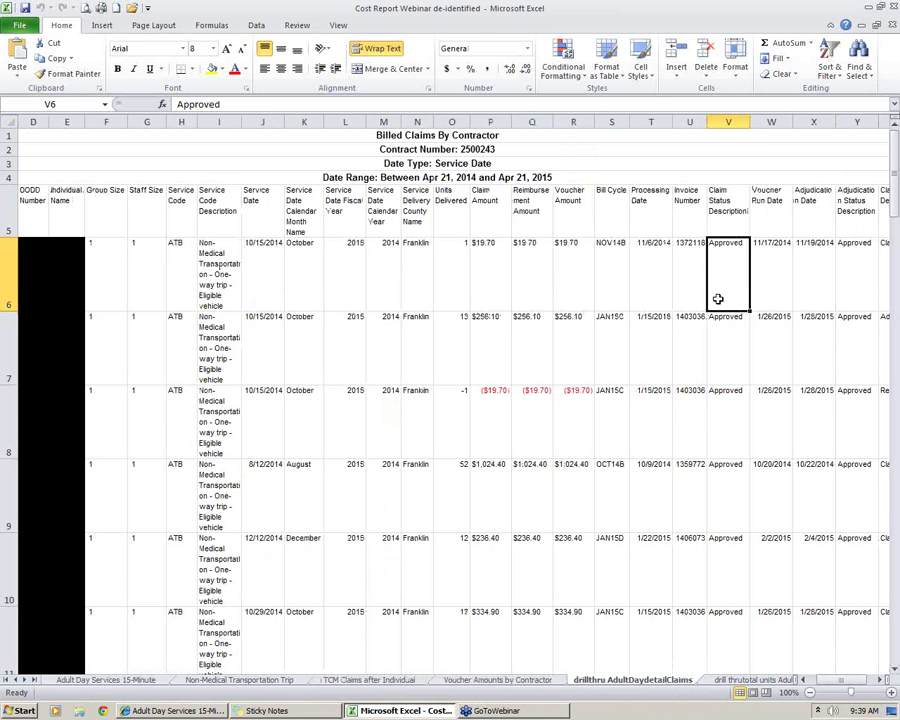
pyautogui.click(451, 272)
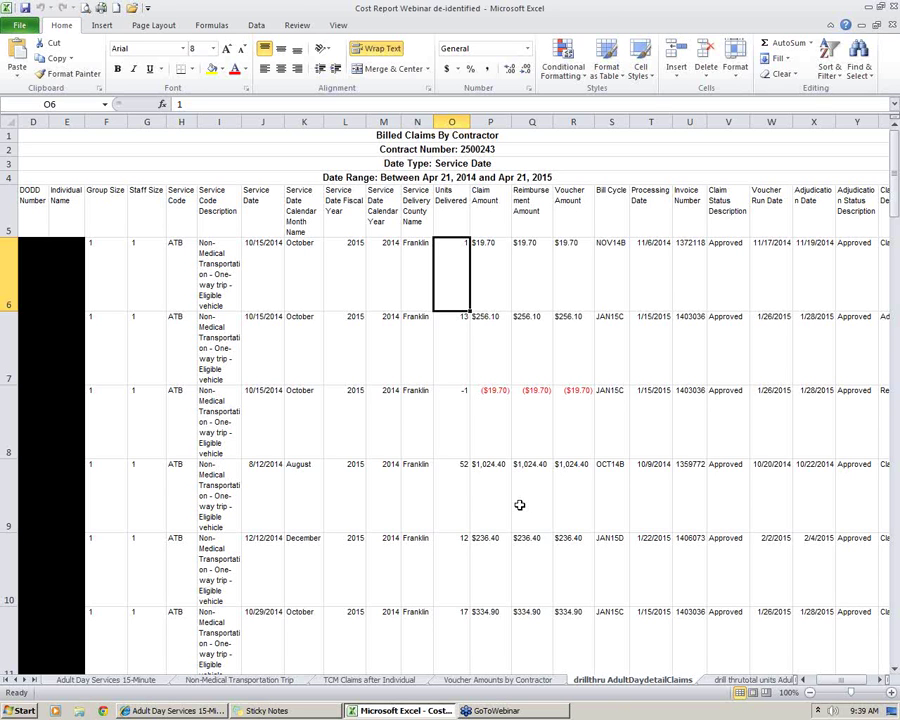
# Select row 8 with its -19.7 voucher amount, then return to the Adult Day Services 15-Minute sheet
pyautogui.click(18, 420)
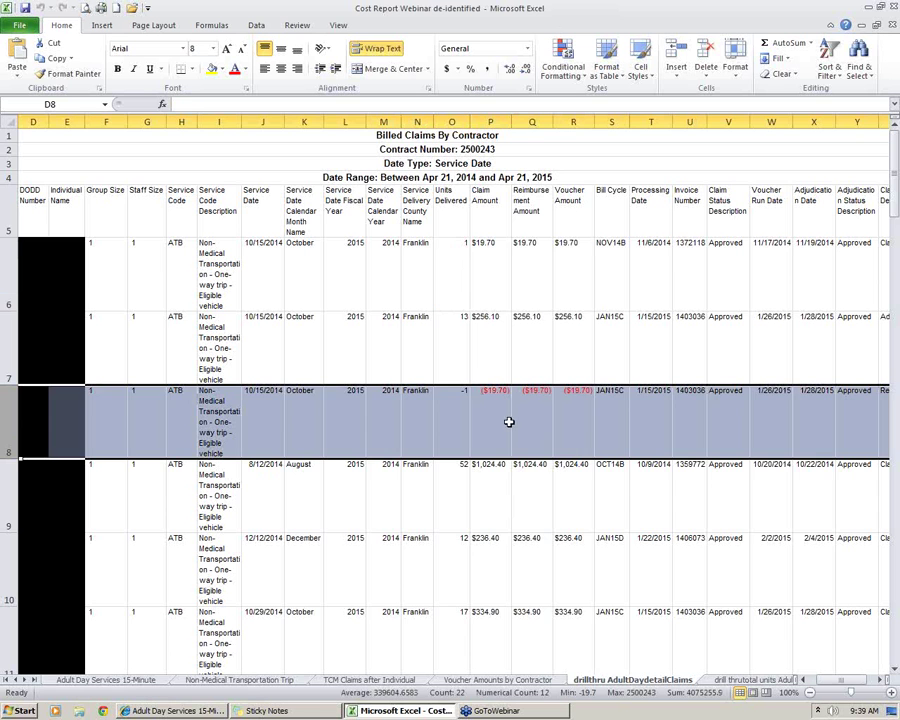
pyautogui.click(563, 406)
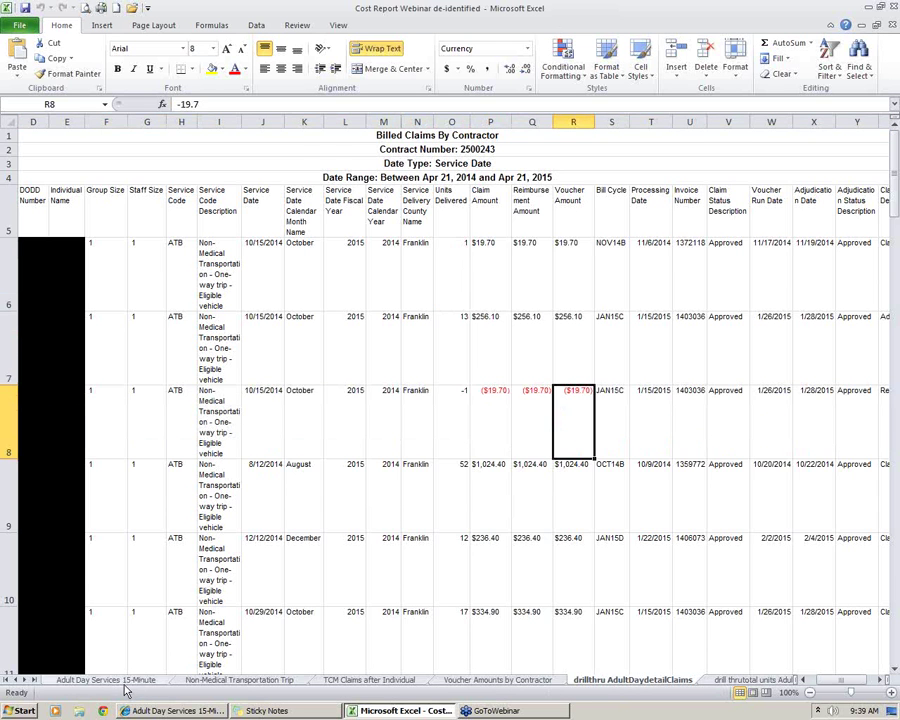
pyautogui.click(122, 681)
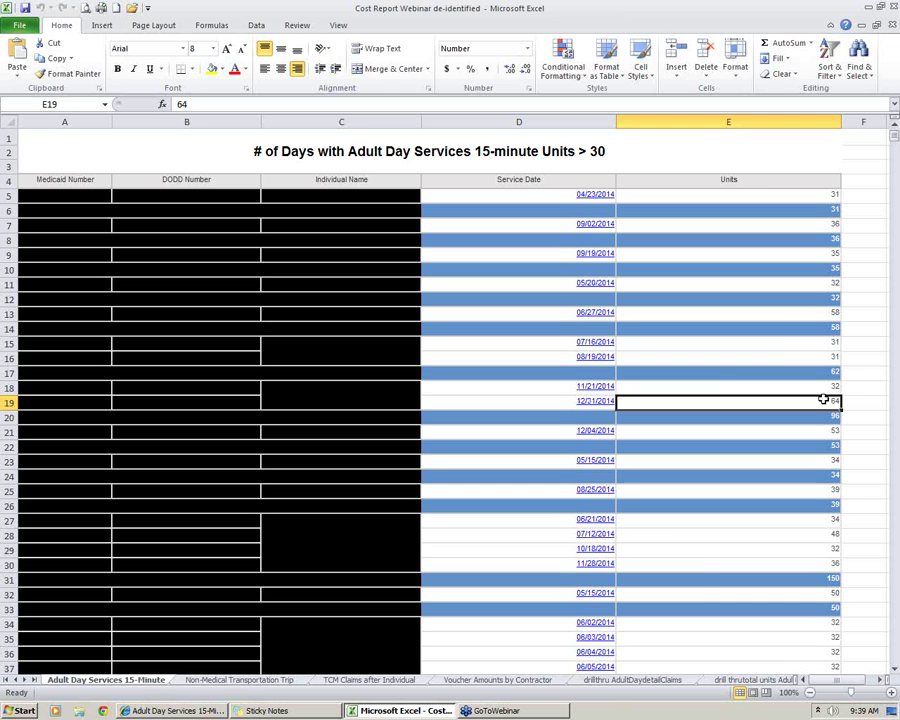
pyautogui.rightClick(682, 398)
pyautogui.click(558, 404)
pyautogui.click(682, 405)
pyautogui.moveTo(213, 714)
pyautogui.click(180, 686)
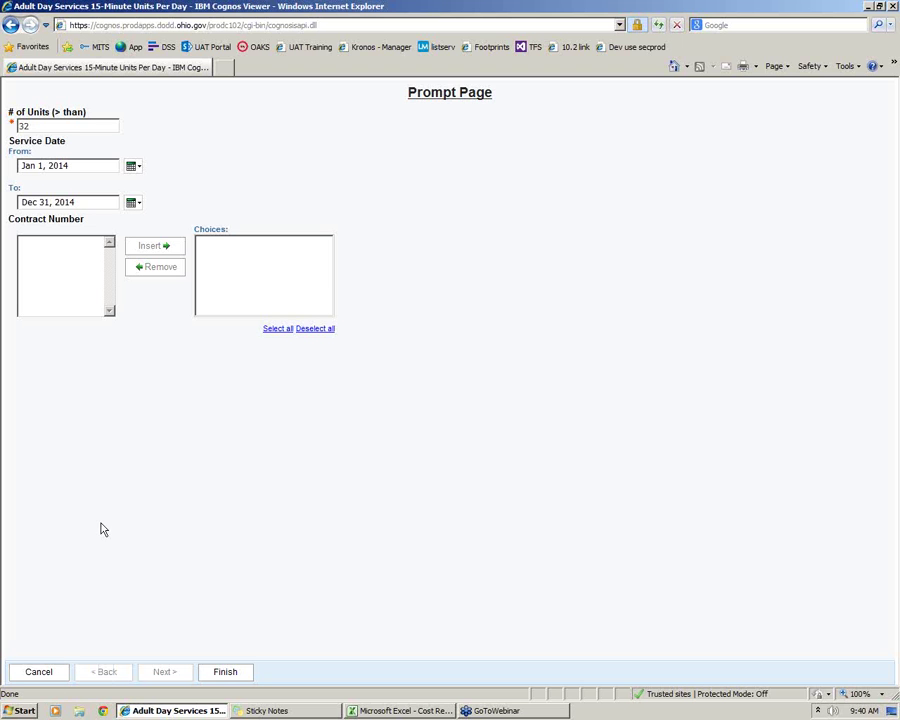
pyautogui.click(446, 711)
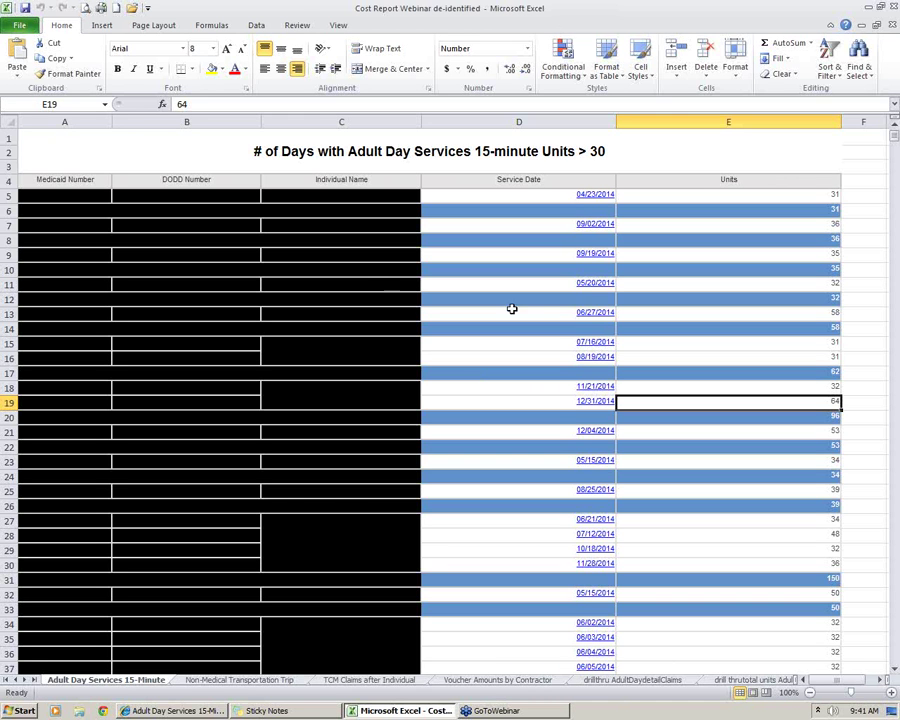
# Bring the Cognos prompt page forward and cancel it to get back to Public Folders > Claims
pyautogui.click(289, 400)
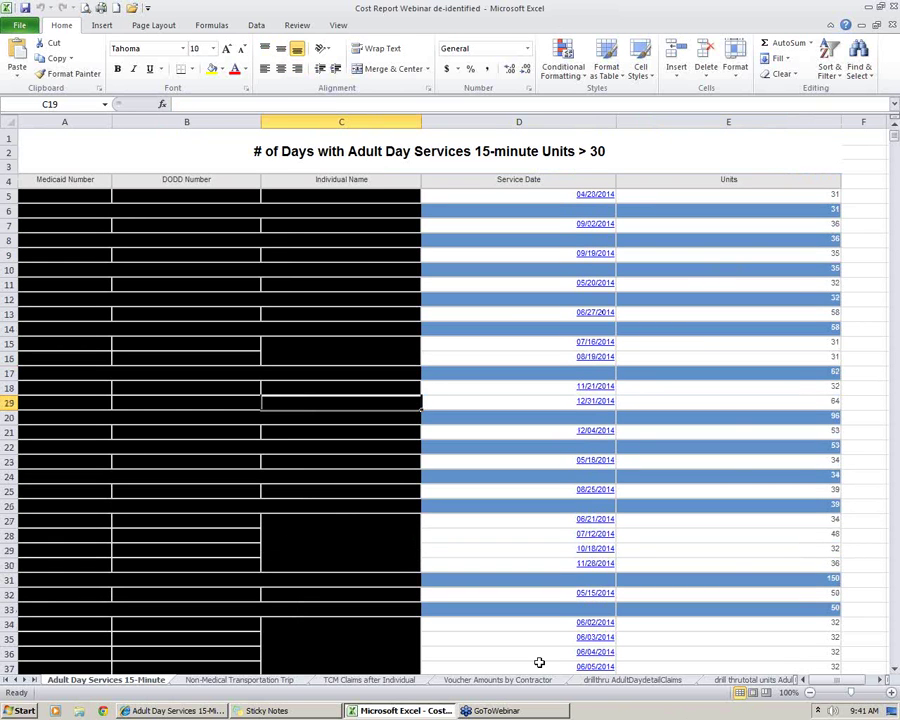
pyautogui.click(212, 711)
pyautogui.click(40, 672)
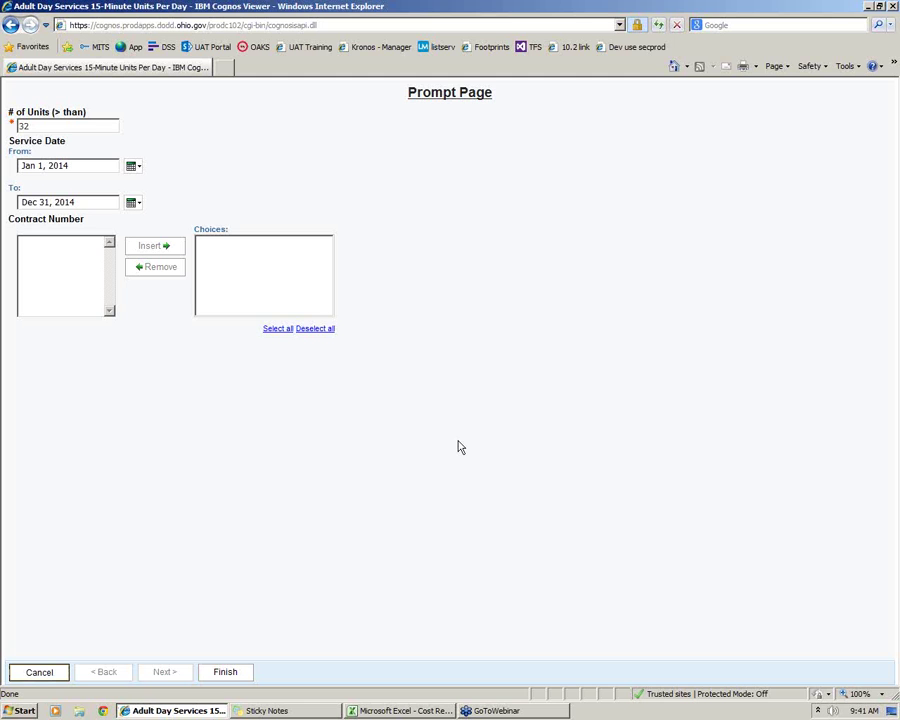
pyautogui.click(40, 671)
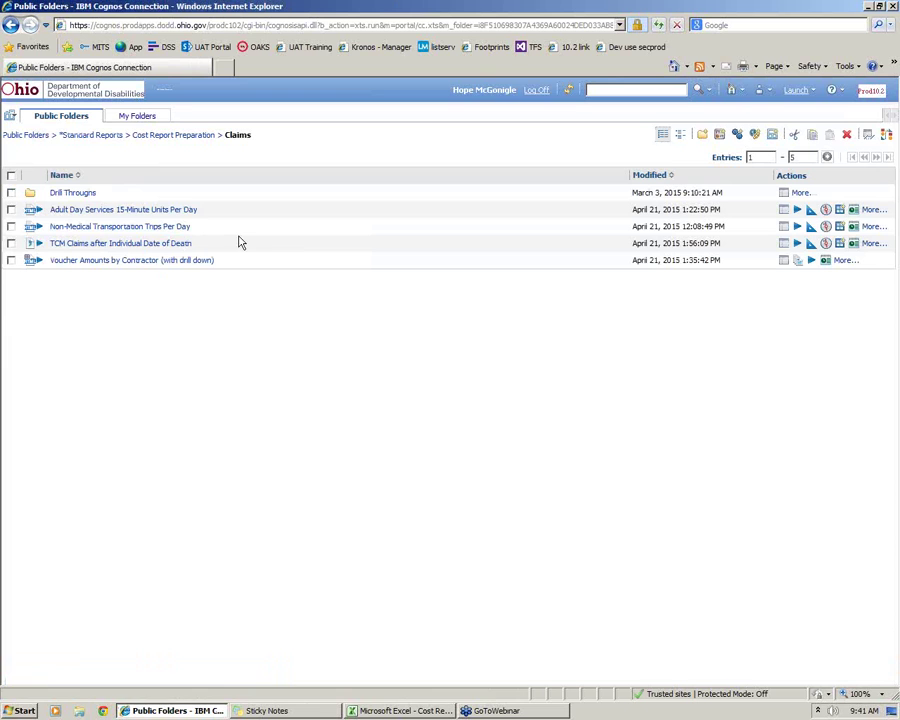
# Run Non-Medical Transportation Trips Per Day with options, keeping Prompt for values checked
pyautogui.click(797, 226)
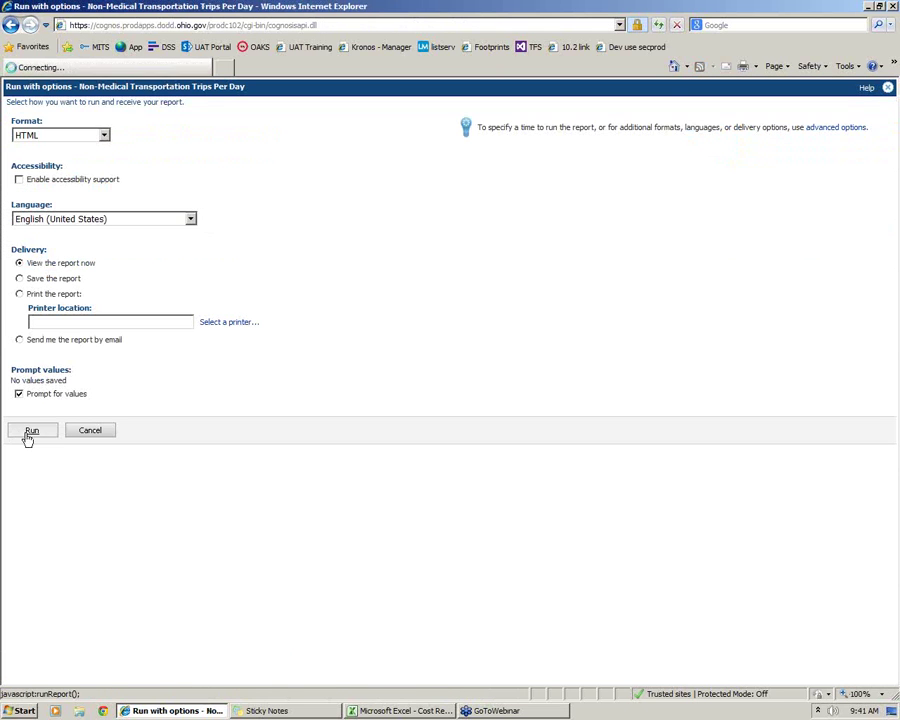
pyautogui.click(24, 432)
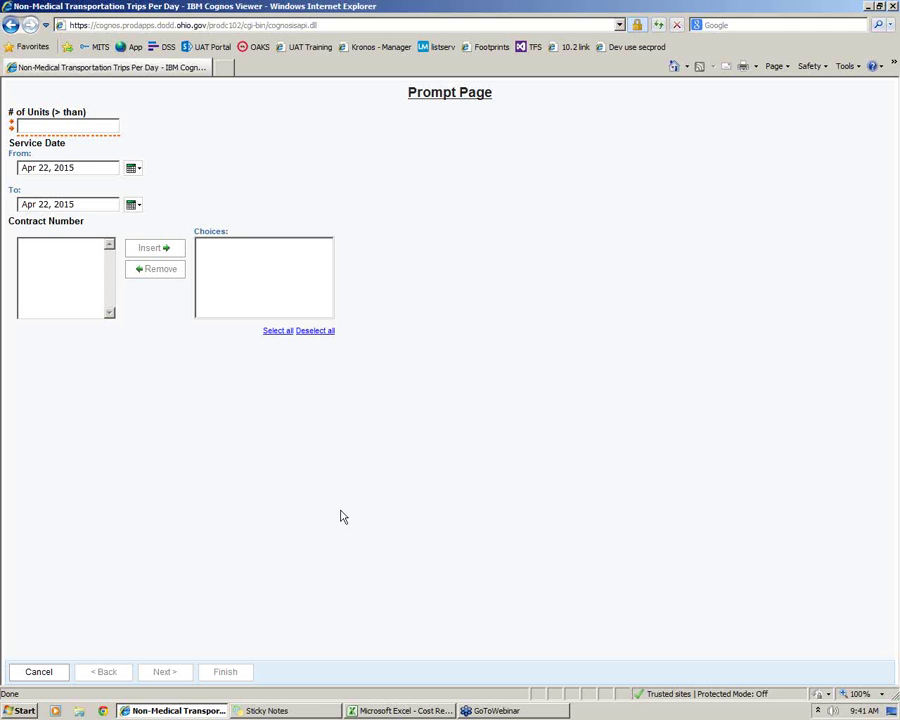
# Enter 3 in the Non-Medical Transportation prompt's # of Units (> than) field
pyautogui.click(107, 128)
pyautogui.write('3')
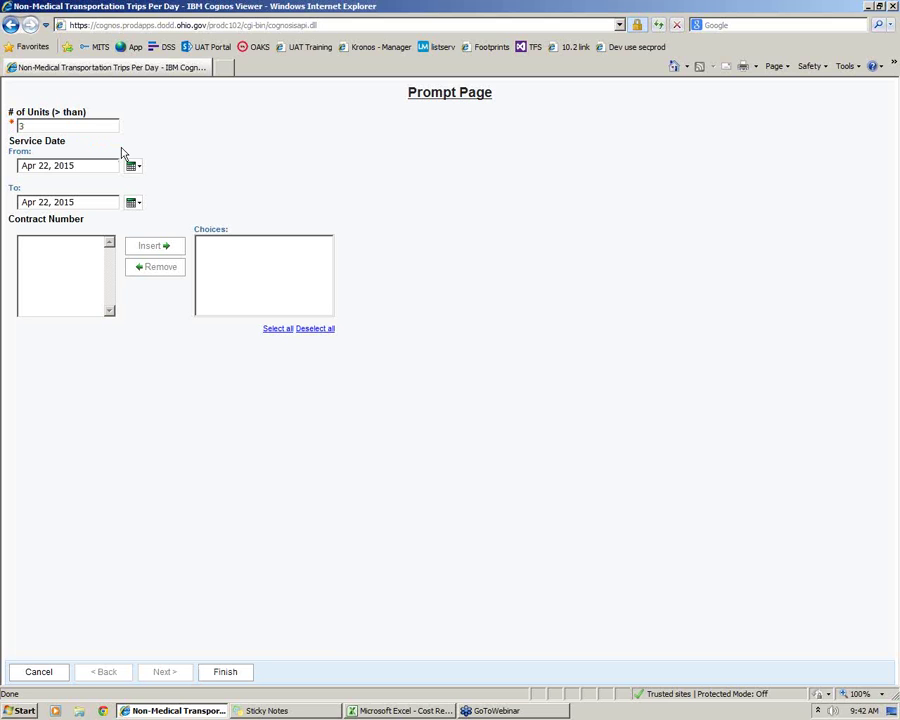
pyautogui.doubleClick(20, 126)
pyautogui.click(30, 126)
pyautogui.moveTo(90, 124); pyautogui.dragTo(20, 124)
pyautogui.click(23, 130)
# Open the Non-Medical Transportation Trip sheet, check its title and date range, and sum units E5:E15 to 254
pyautogui.click(353, 713)
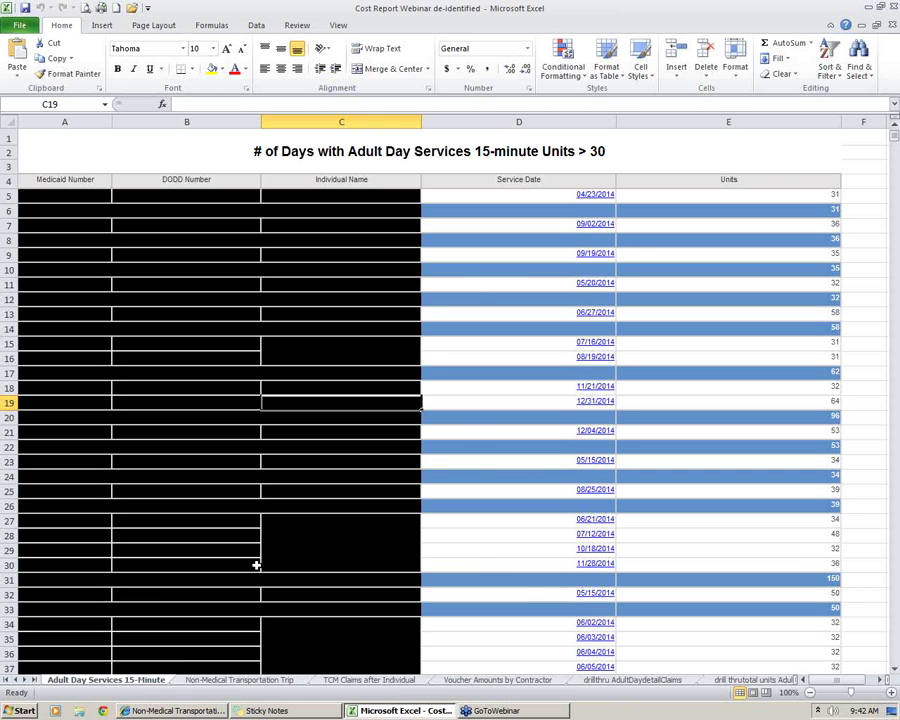
pyautogui.click(188, 681)
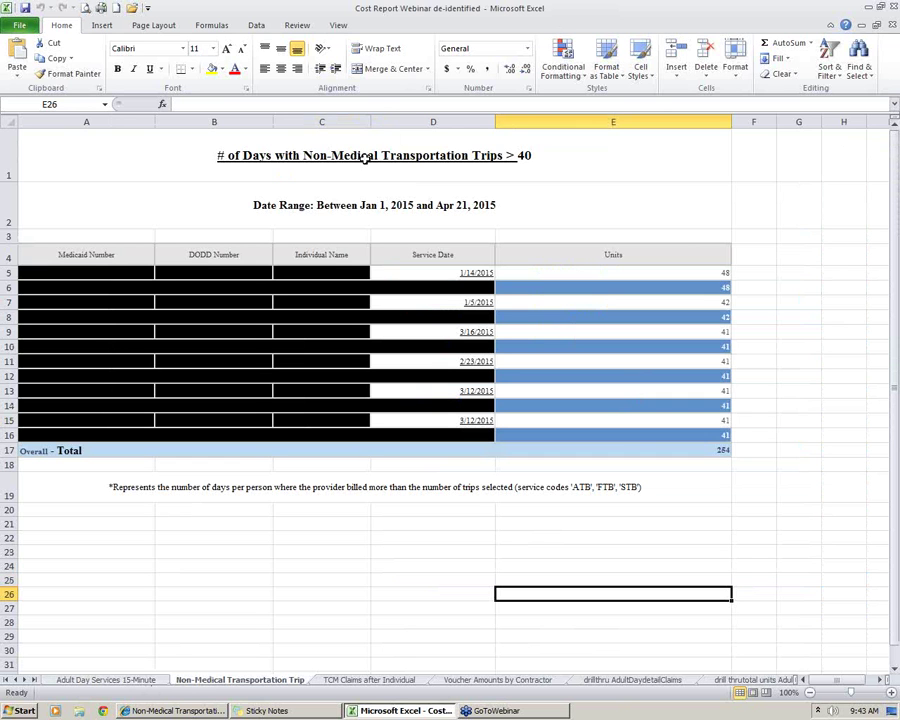
pyautogui.click(450, 186)
pyautogui.click(554, 148)
pyautogui.click(547, 208)
pyautogui.click(554, 169)
pyautogui.click(561, 183)
pyautogui.click(556, 170)
pyautogui.click(558, 195)
pyautogui.click(560, 172)
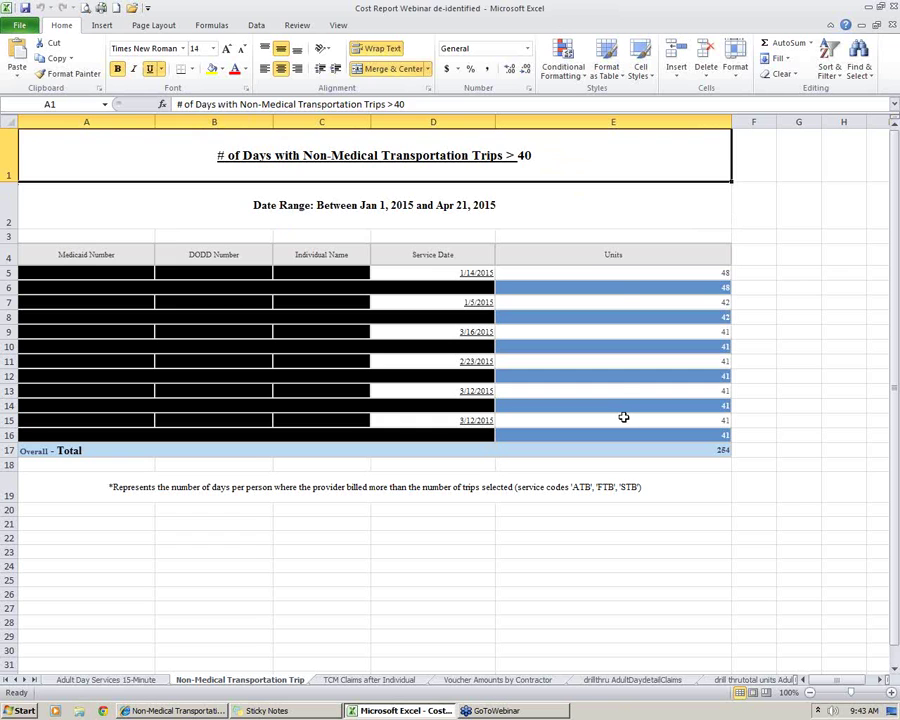
pyautogui.moveTo(623, 278); pyautogui.dragTo(671, 449)
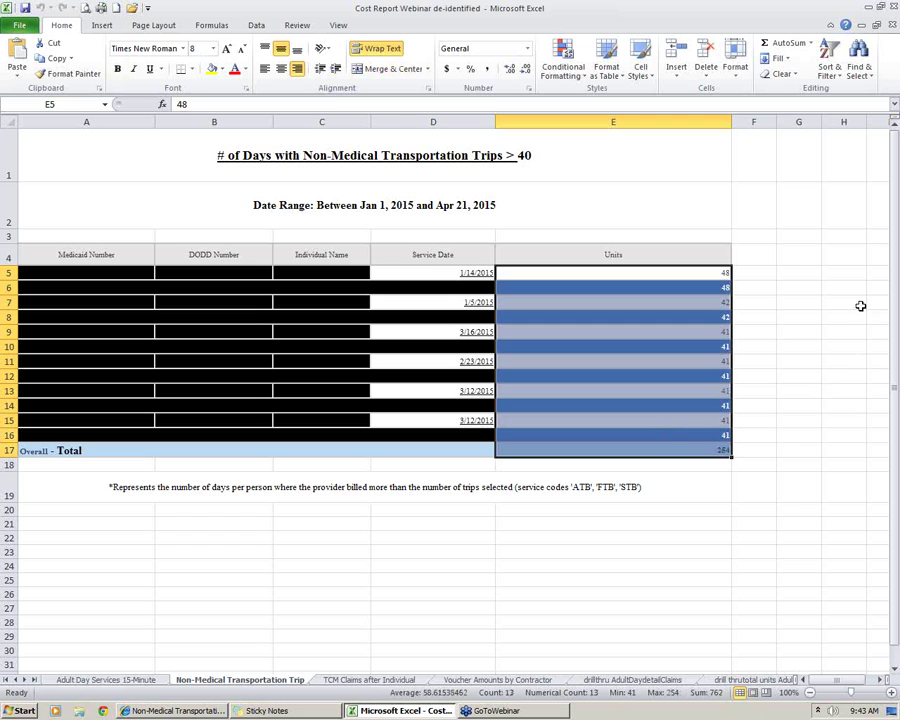
# Select units E5 to E17 to see their total, and check the units values 48 and 42
pyautogui.click(757, 277)
pyautogui.click(425, 275)
pyautogui.moveTo(620, 273); pyautogui.dragTo(657, 446)
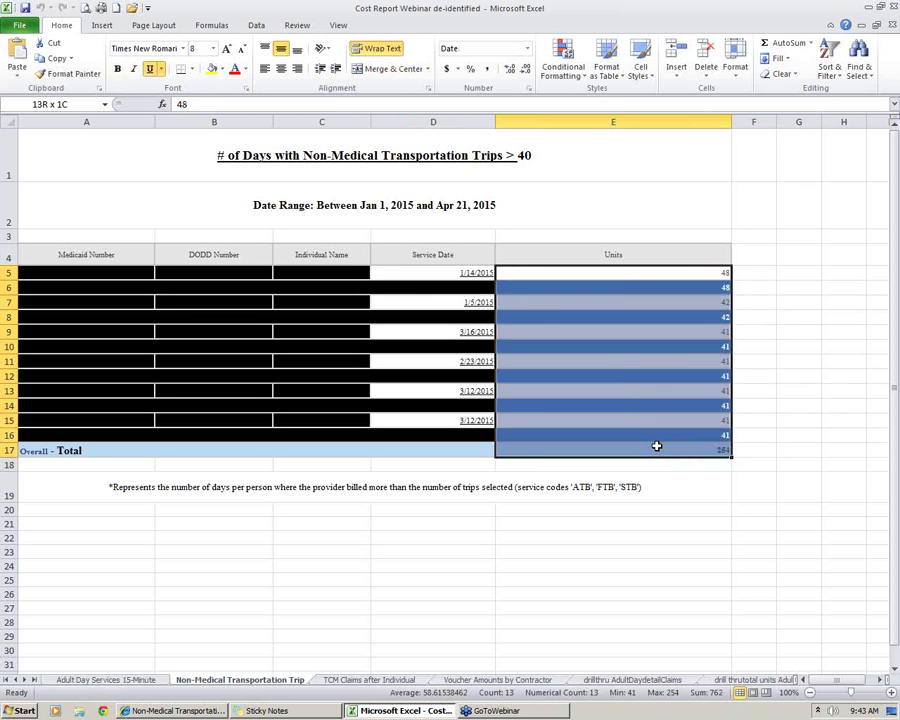
pyautogui.moveTo(657, 446); pyautogui.dragTo(663, 450)
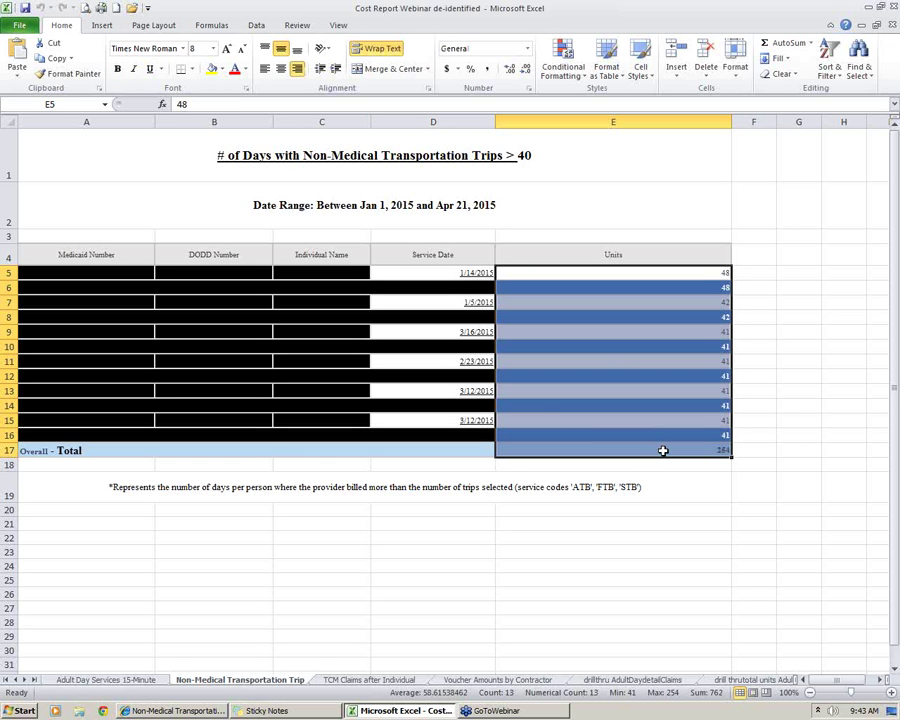
pyautogui.moveTo(717, 276); pyautogui.dragTo(715, 451)
pyautogui.click(745, 454)
pyautogui.moveTo(700, 273); pyautogui.dragTo(703, 454)
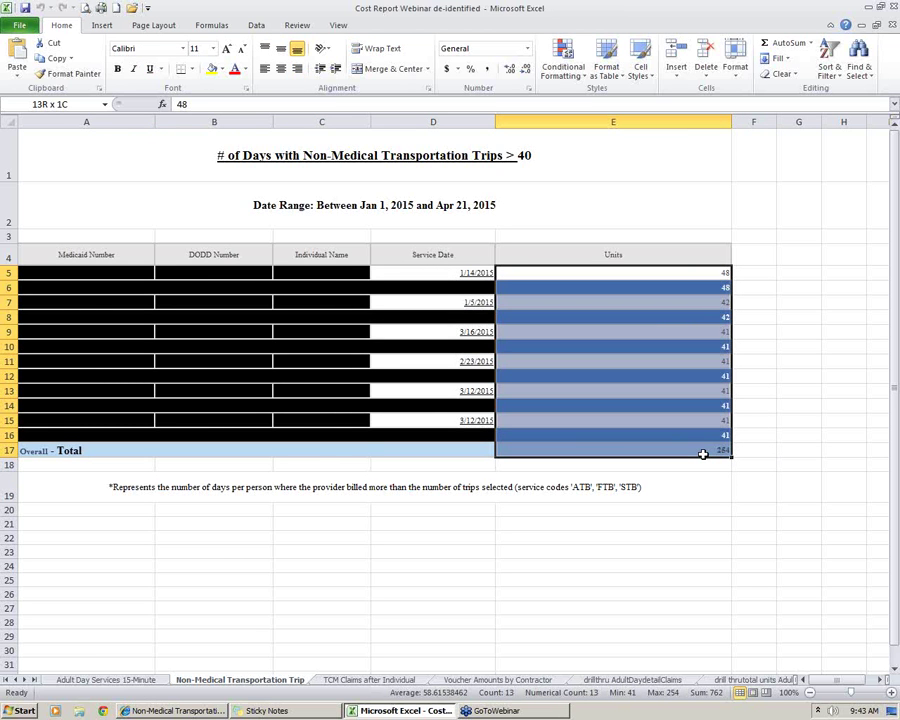
pyautogui.click(9, 273)
pyautogui.click(624, 299)
pyautogui.click(623, 271)
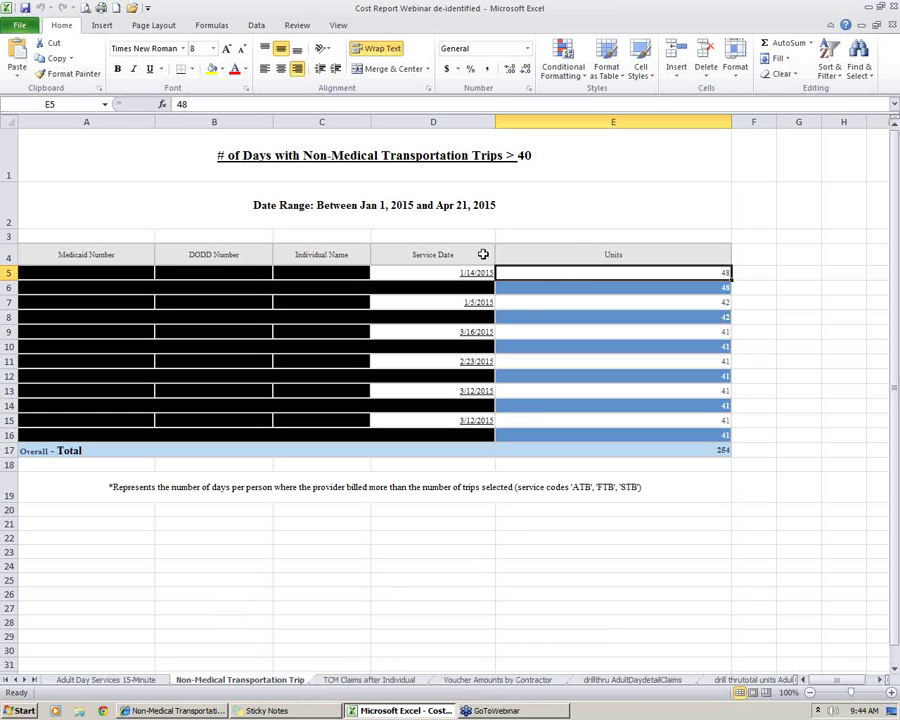
# Note the 1/14/2015 service date and service-code footnote, then cancel the Cognos prompt
pyautogui.click(486, 272)
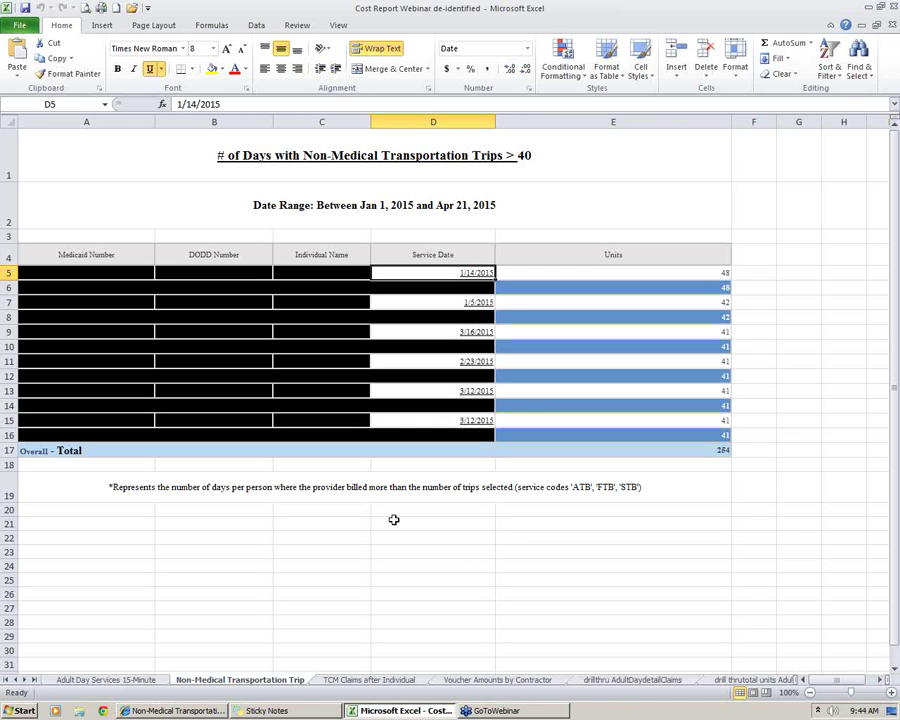
pyautogui.click(547, 487)
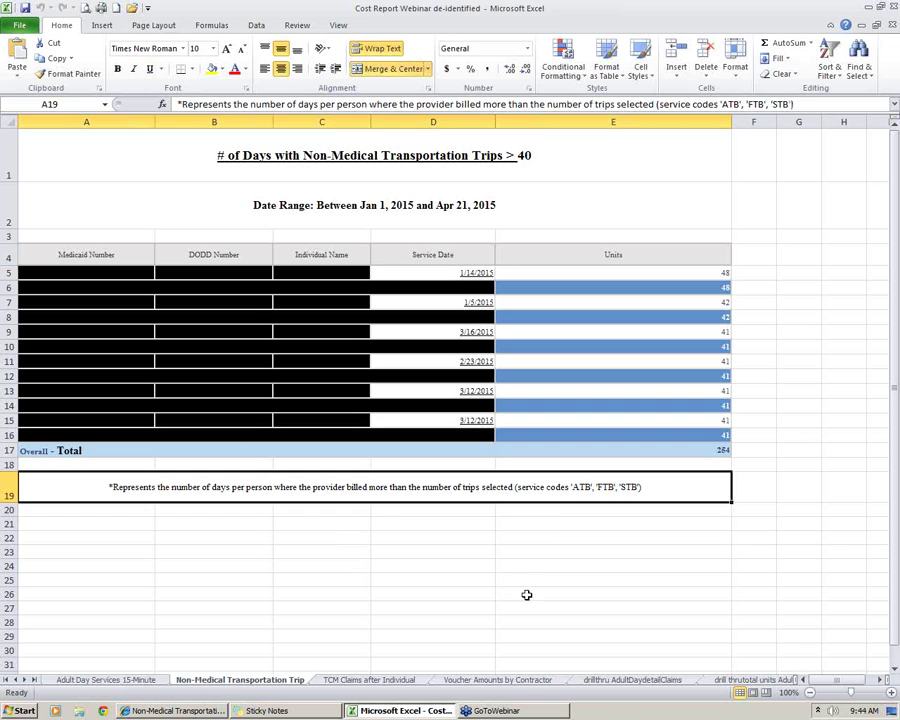
pyautogui.click(613, 580)
pyautogui.click(466, 711)
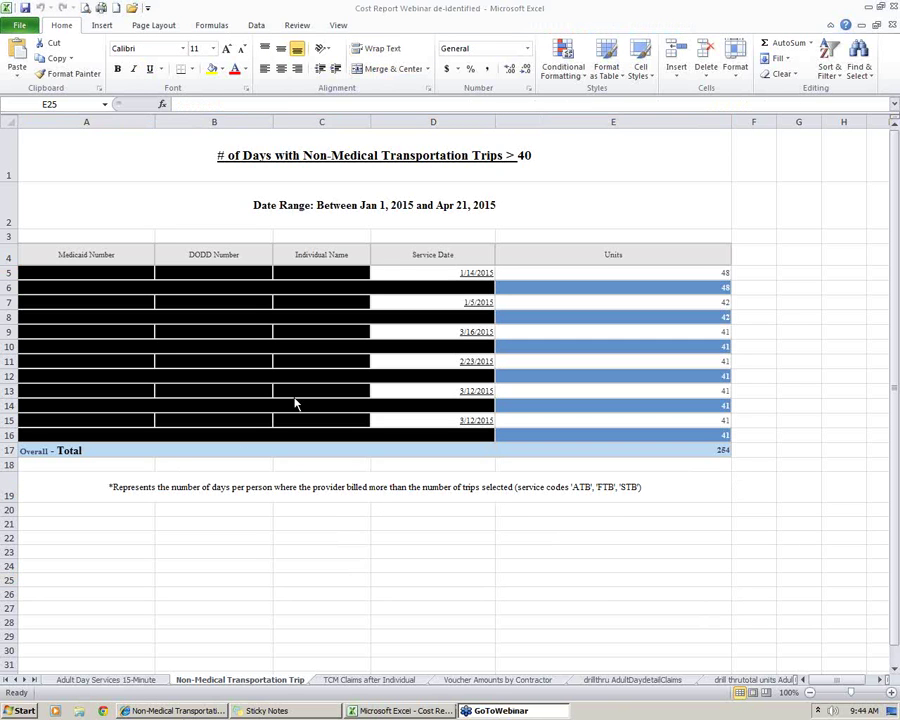
pyautogui.click(178, 711)
pyautogui.click(45, 672)
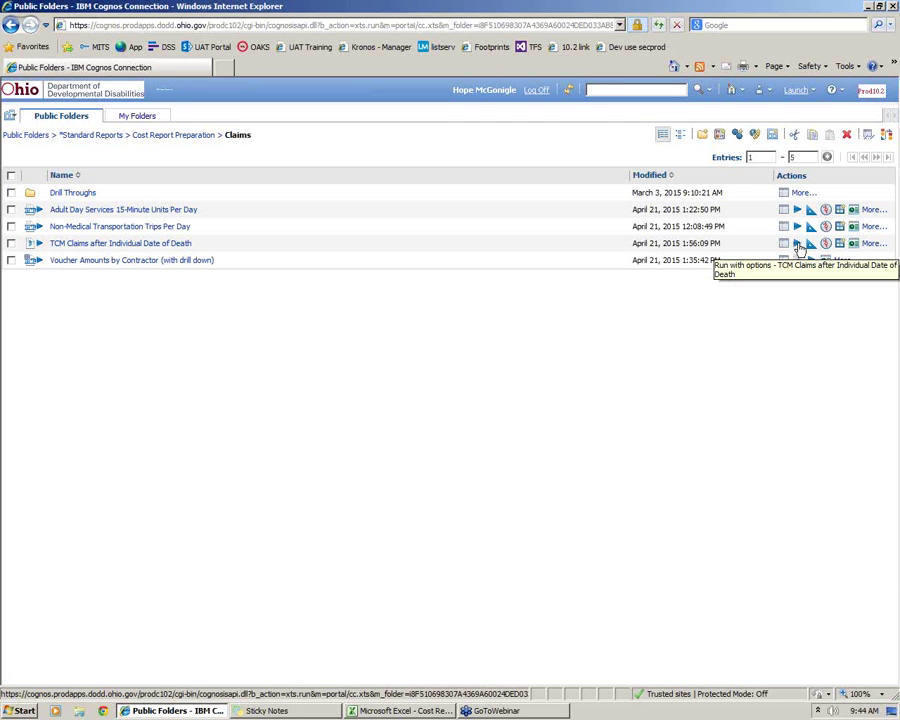
# Run the TCM Claims after Individual Date of Death report as Delimited text (CSV)
pyautogui.click(797, 245)
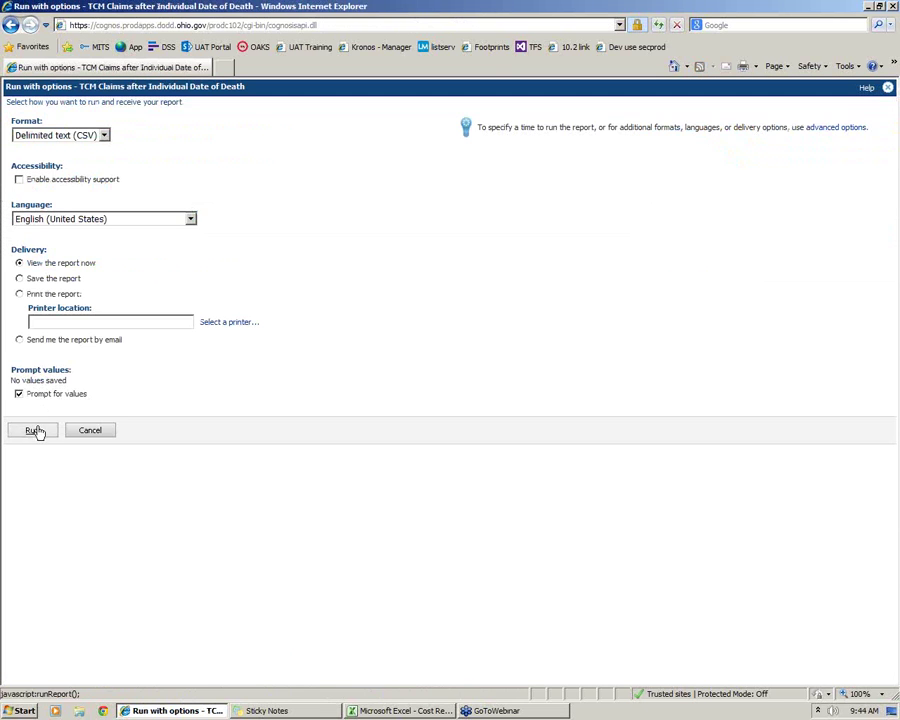
pyautogui.click(36, 429)
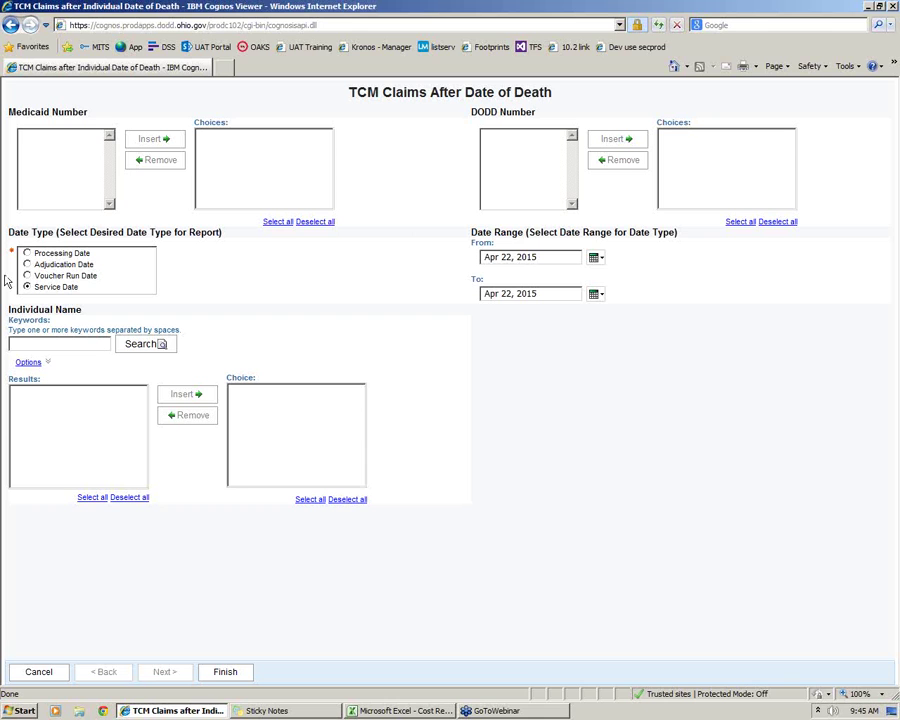
# Set the From date to Jan 1, 2014
pyautogui.click(596, 258)
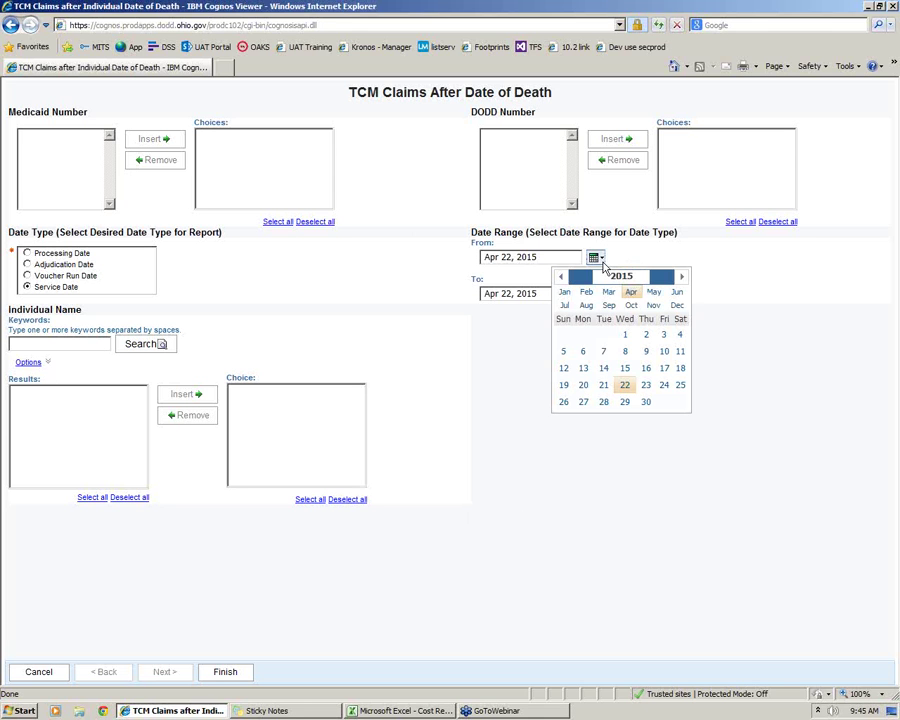
pyautogui.click(564, 292)
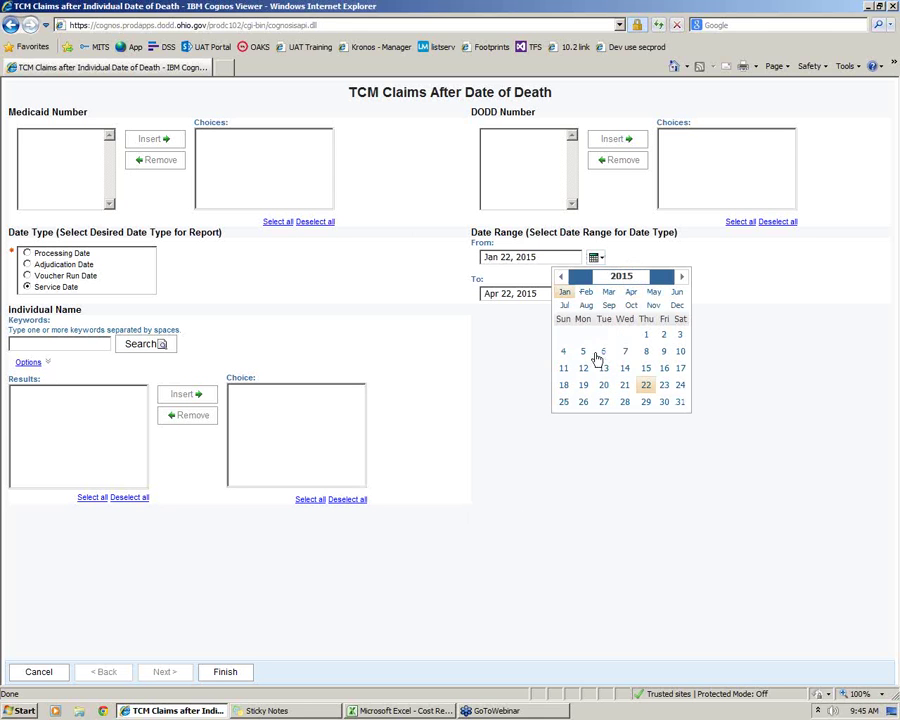
pyautogui.click(644, 337)
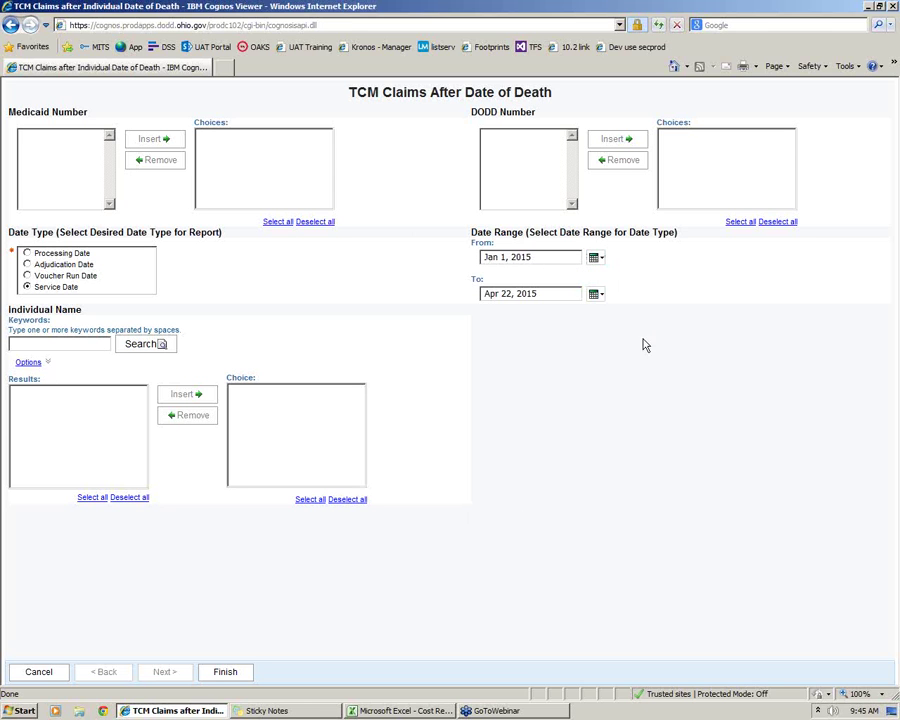
pyautogui.click(549, 263)
pyautogui.press('BackSpace')
pyautogui.write('4')
# Set the To date to Dec 31, 2014
pyautogui.click(597, 294)
pyautogui.click(677, 341)
pyautogui.click(645, 438)
pyautogui.press('BackSpace')
pyautogui.write('4')
# Open the TCM Claims after Individual sheet and inspect the first claim's TCM code and DOD 9/22/2013
pyautogui.click(352, 709)
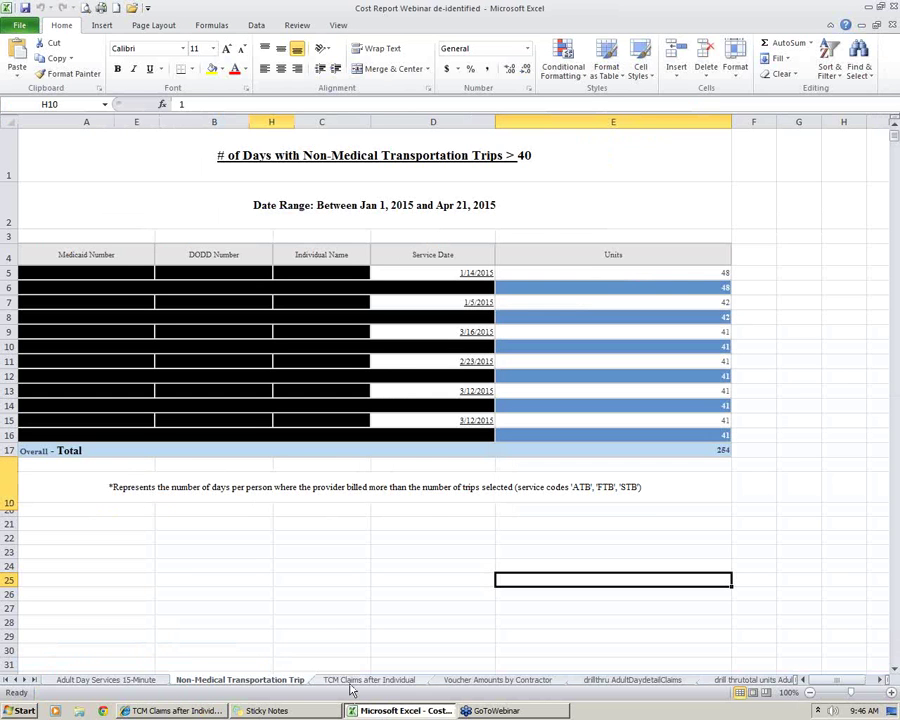
pyautogui.click(369, 680)
pyautogui.click(148, 238)
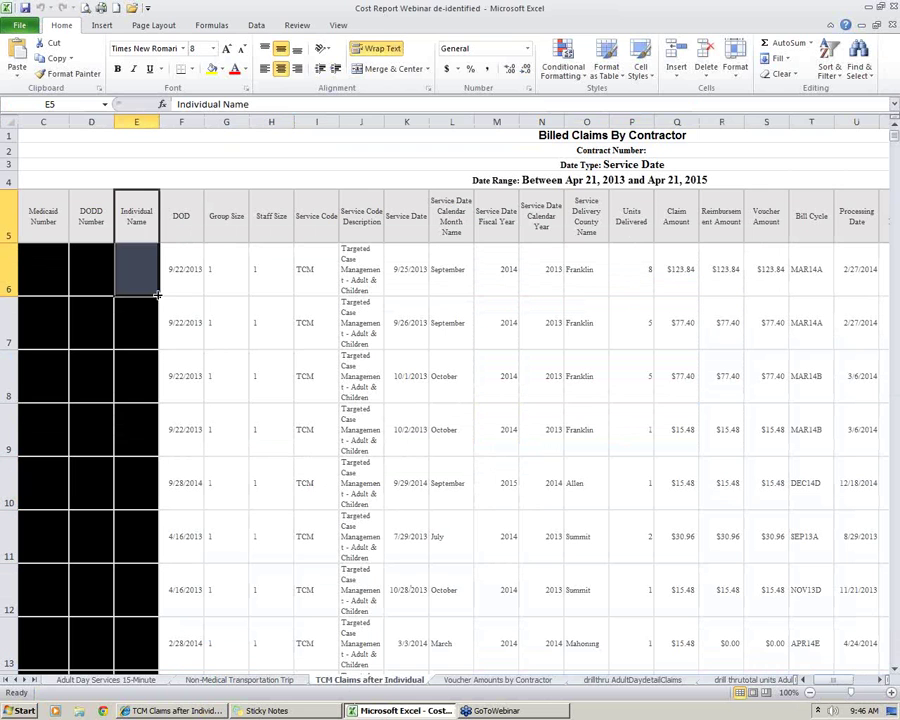
pyautogui.press('Down')
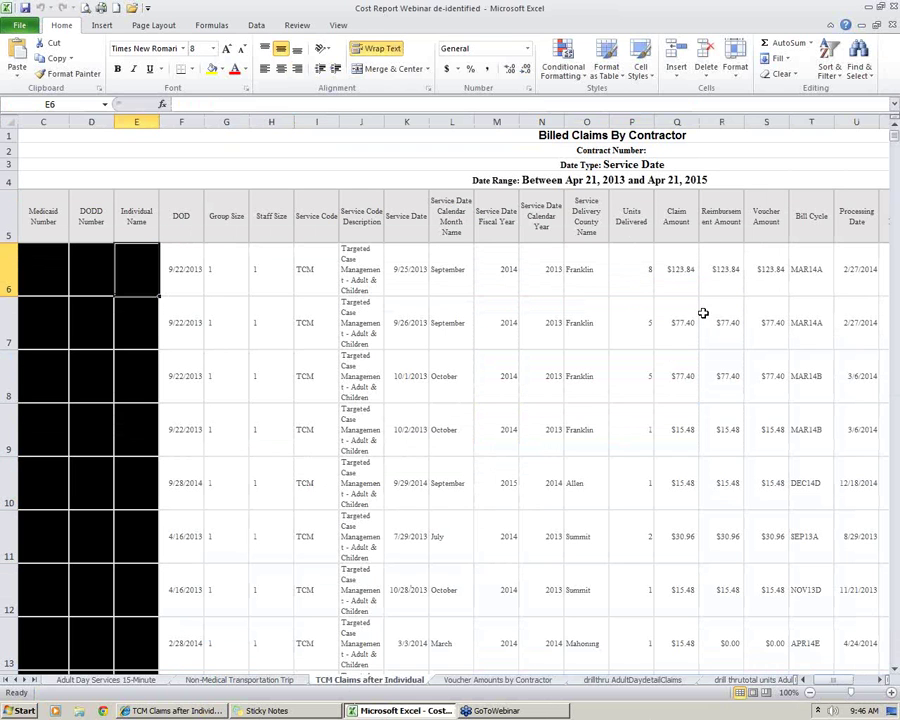
pyautogui.click(8, 268)
pyautogui.click(321, 356)
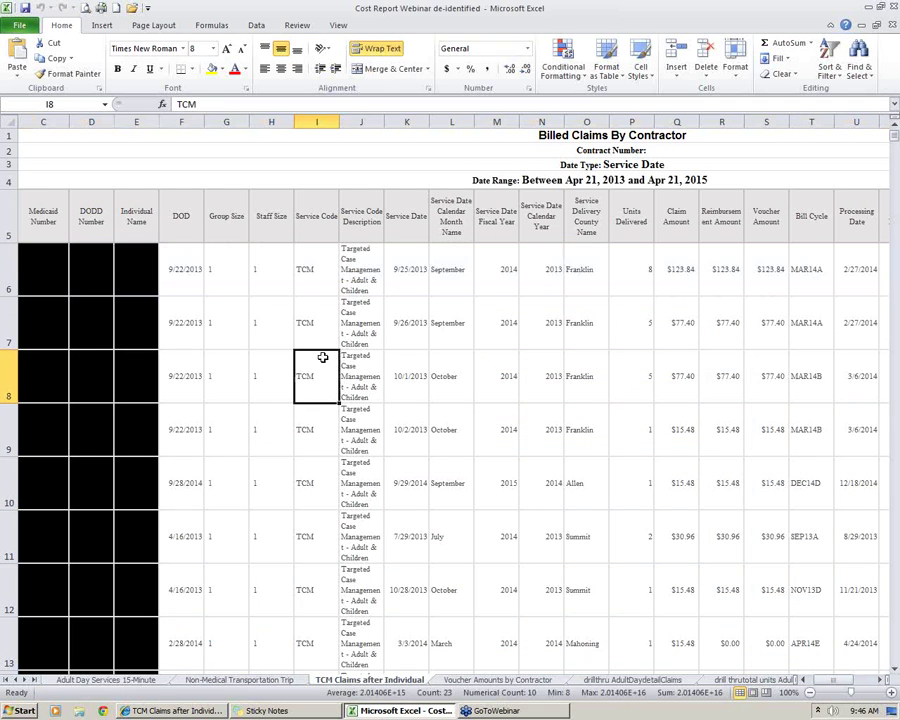
pyautogui.click(175, 270)
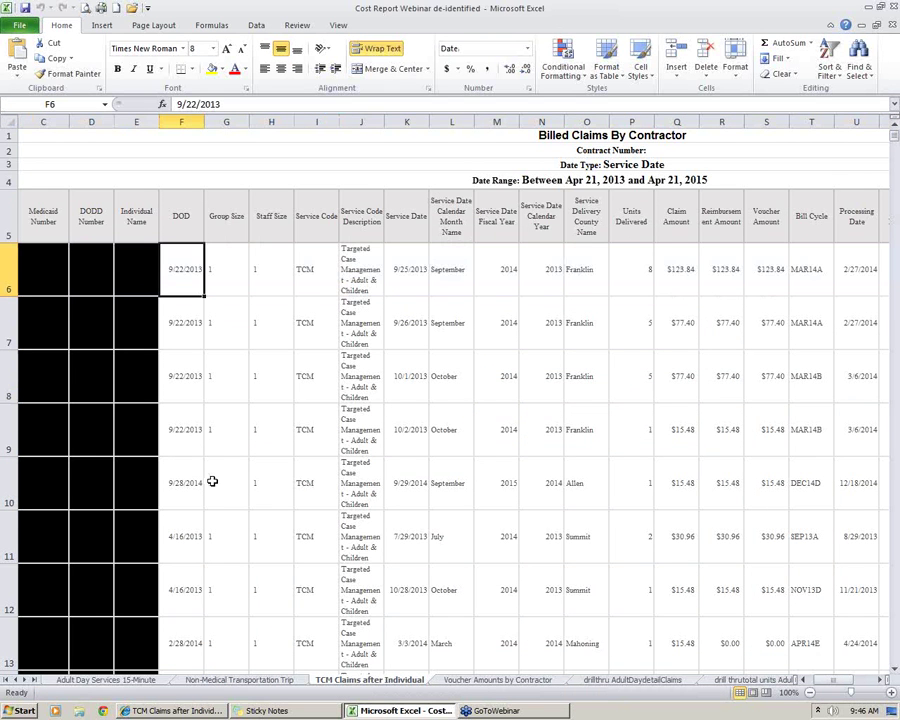
pyautogui.click(10, 268)
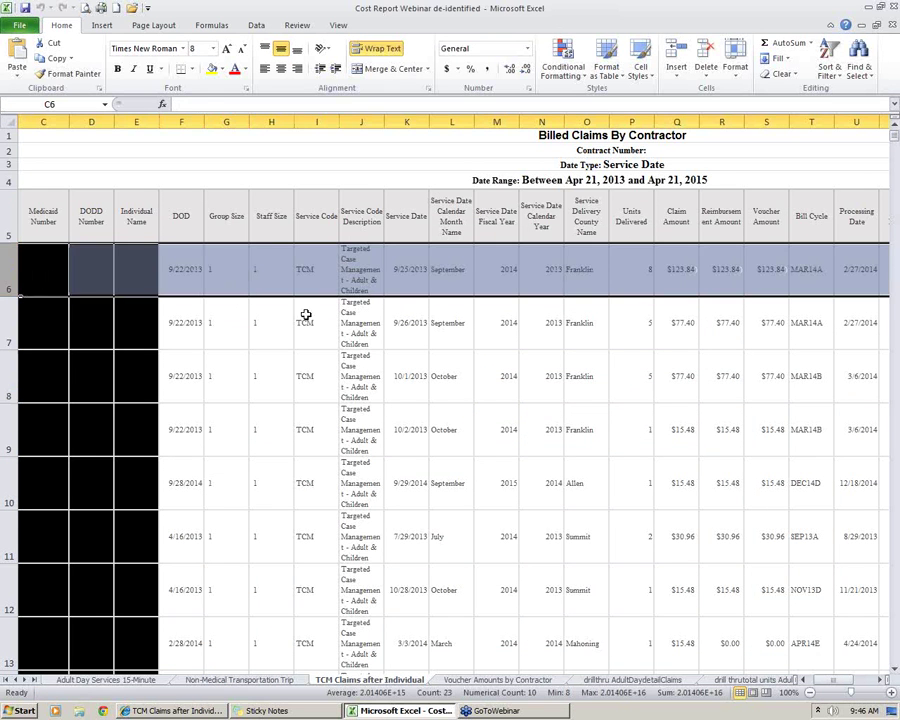
# Compare service dates such as 9/25/2013 with DOD dates across claim rows 6 to 10
pyautogui.click(409, 292)
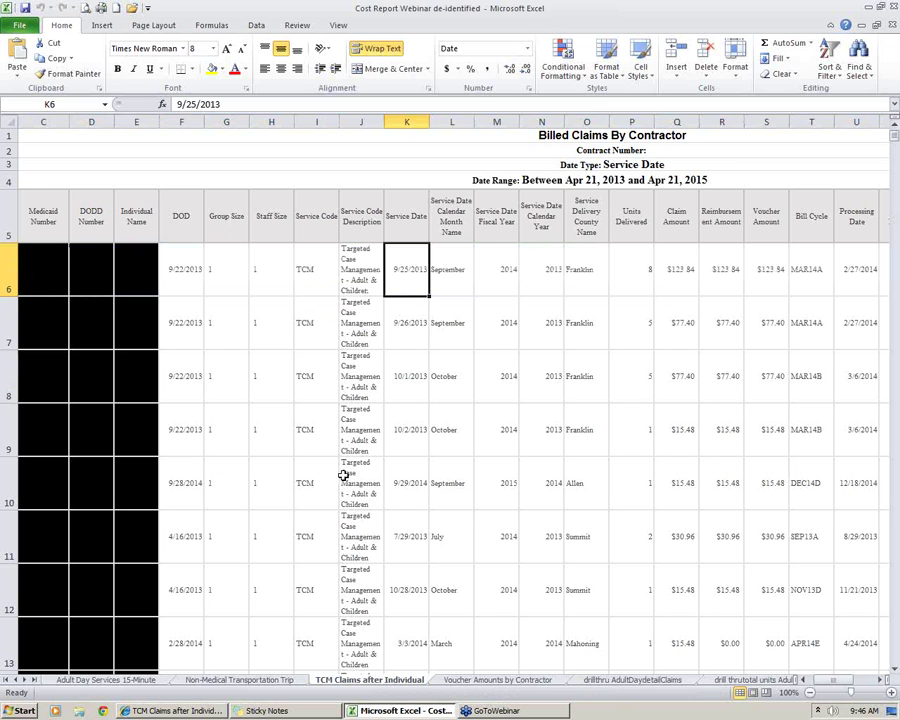
pyautogui.click(186, 377)
pyautogui.click(372, 279)
pyautogui.press('Right')
pyautogui.moveTo(4, 270); pyautogui.dragTo(8, 614)
pyautogui.click(318, 430)
pyautogui.moveTo(420, 278); pyautogui.dragTo(418, 460)
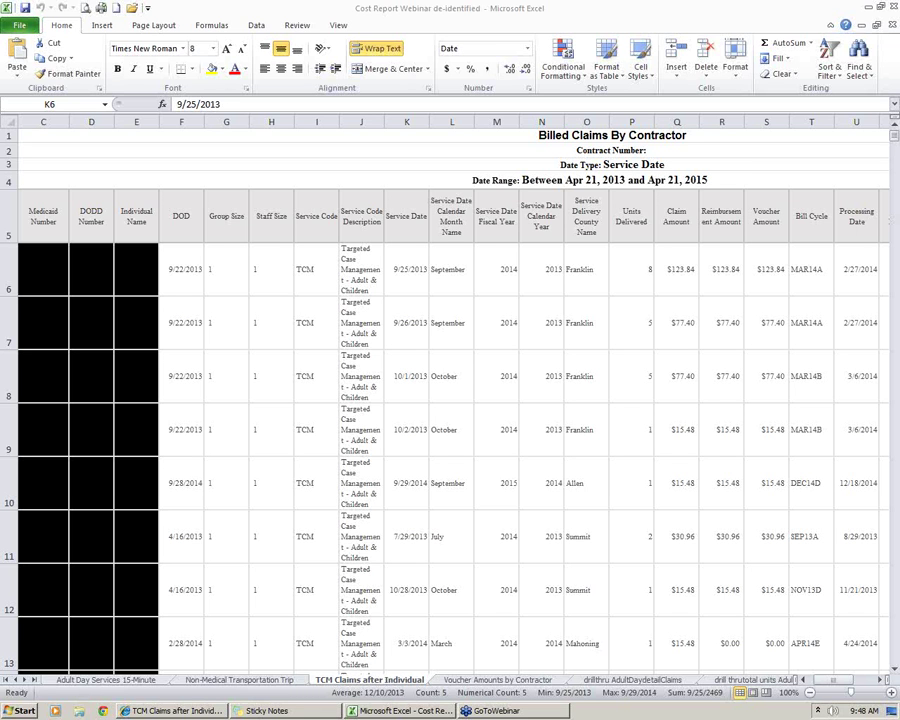
pyautogui.click(523, 382)
pyautogui.click(397, 387)
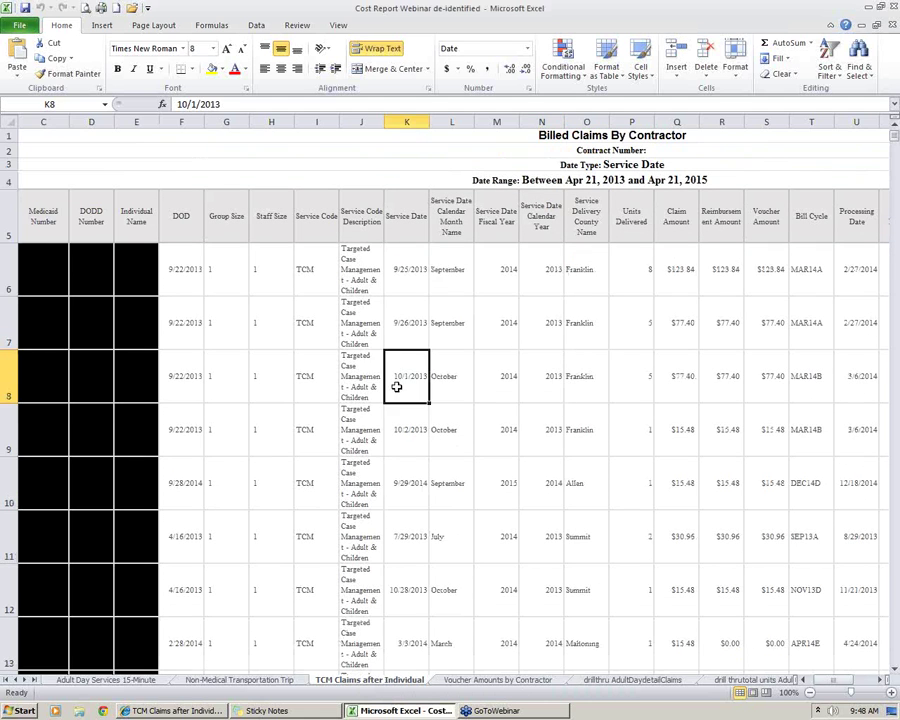
pyautogui.moveTo(8, 268); pyautogui.dragTo(8, 430)
pyautogui.click(438, 409)
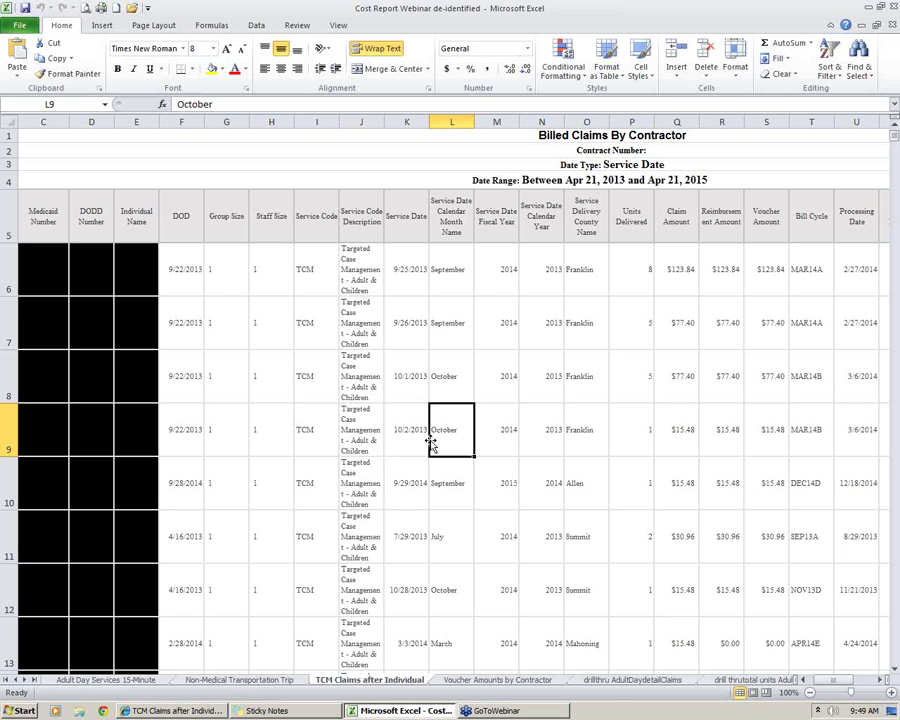
# Return to the TCM Claims prompt and finish the run with the Jan 1–Dec 31, 2014 range
pyautogui.click(176, 710)
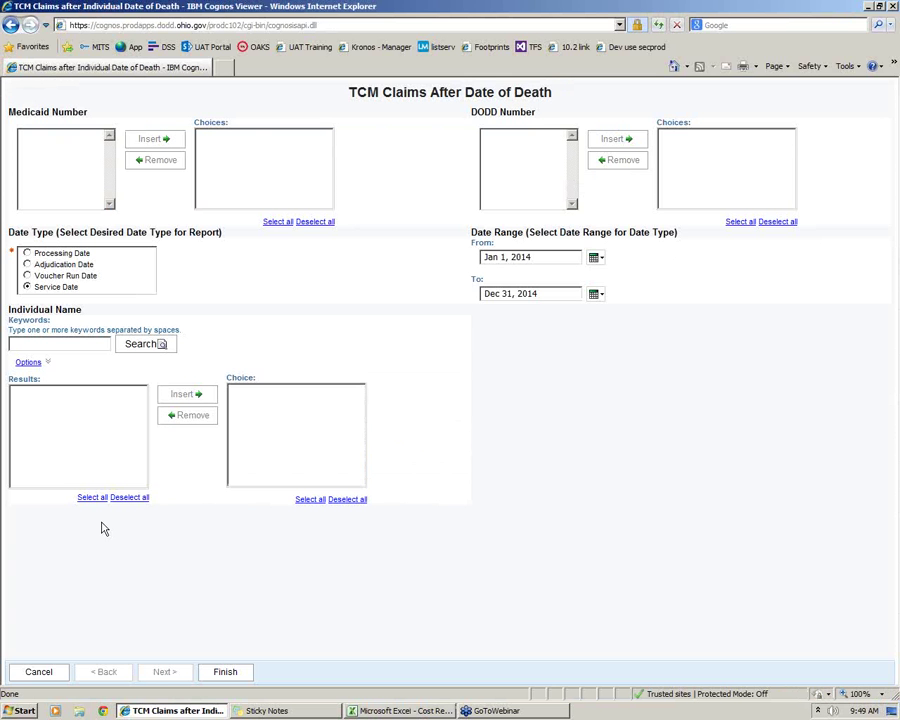
pyautogui.click(210, 672)
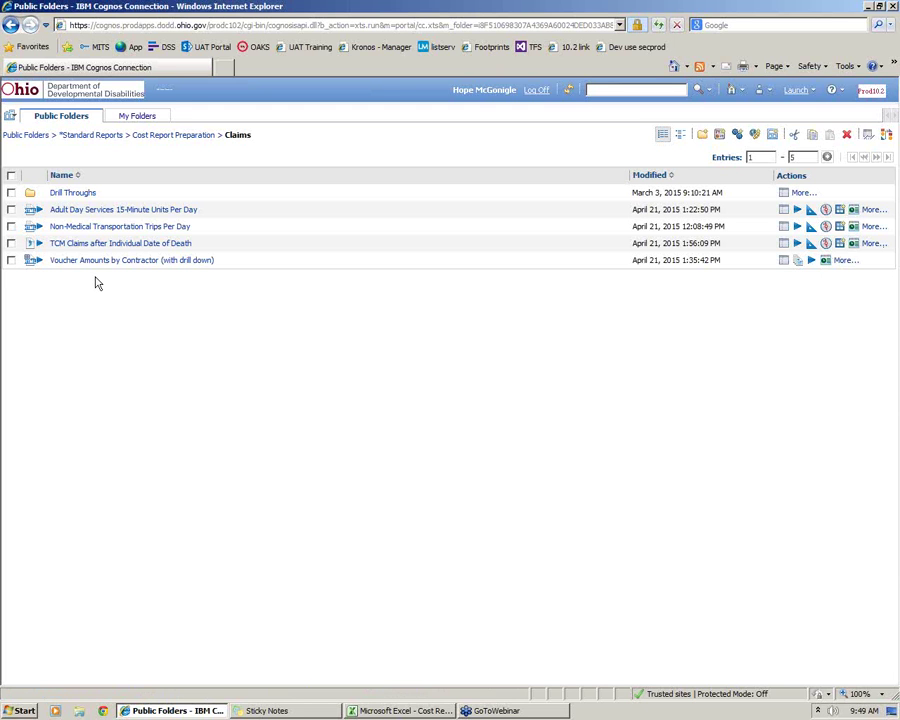
# Run the Voucher Amounts by Contractor (with drill down) report with options, keeping HTML output
pyautogui.click(811, 264)
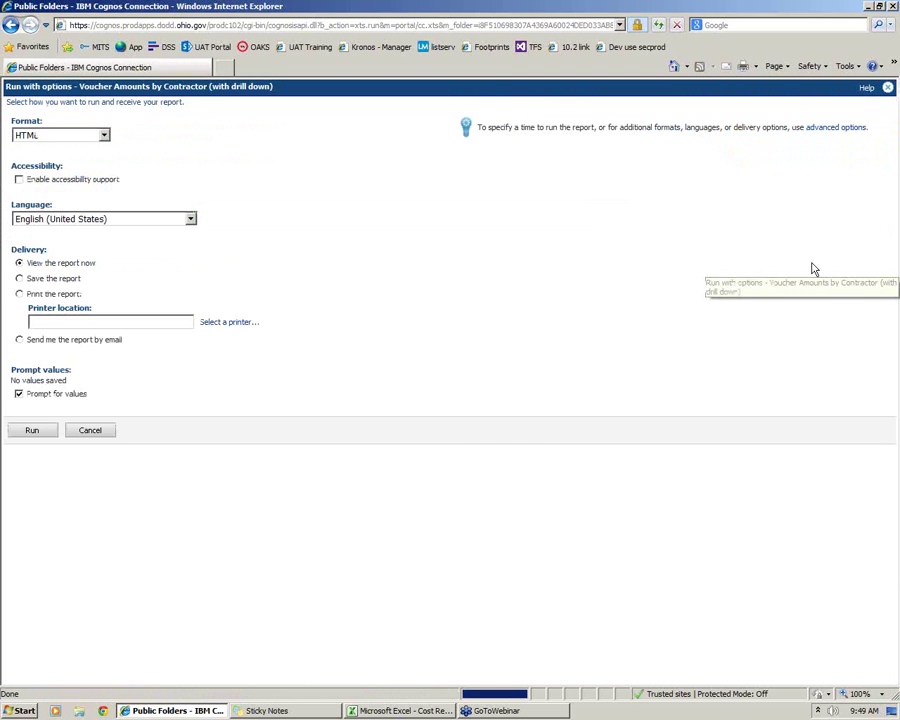
pyautogui.click(32, 431)
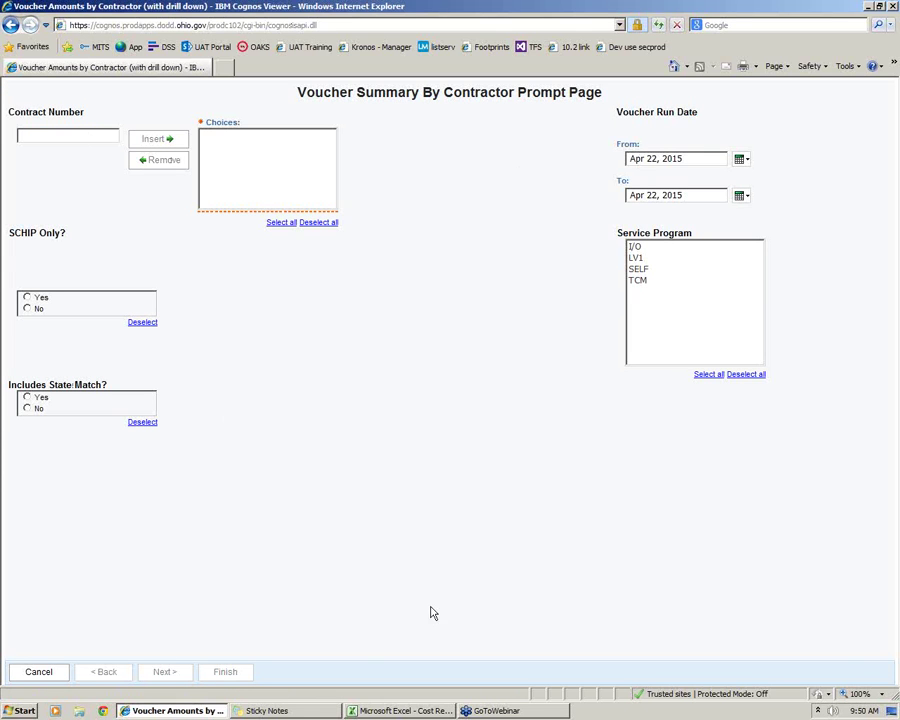
pyautogui.click(430, 712)
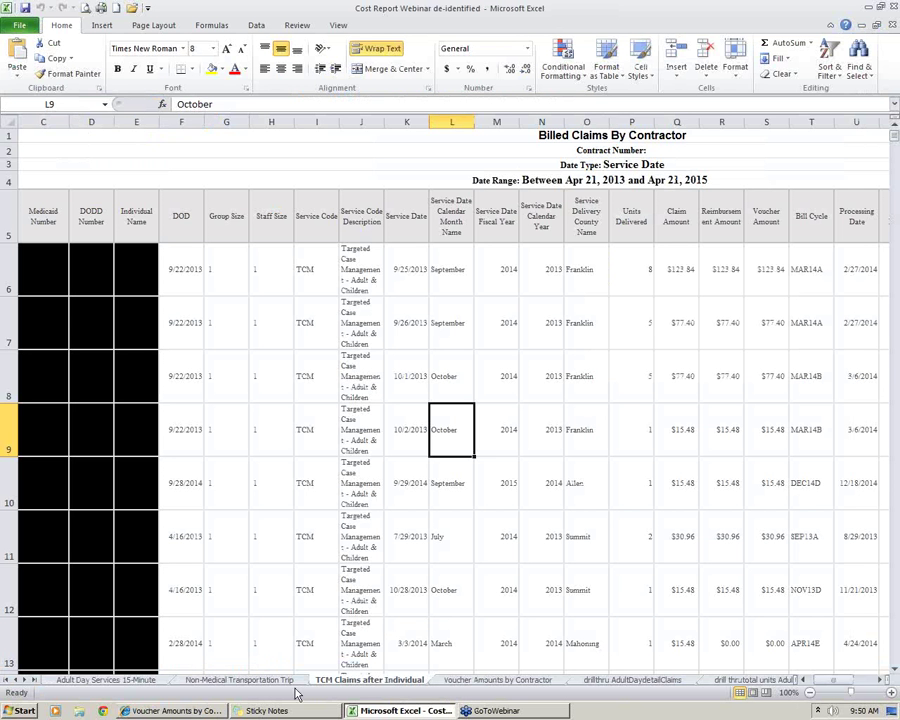
pyautogui.click(452, 681)
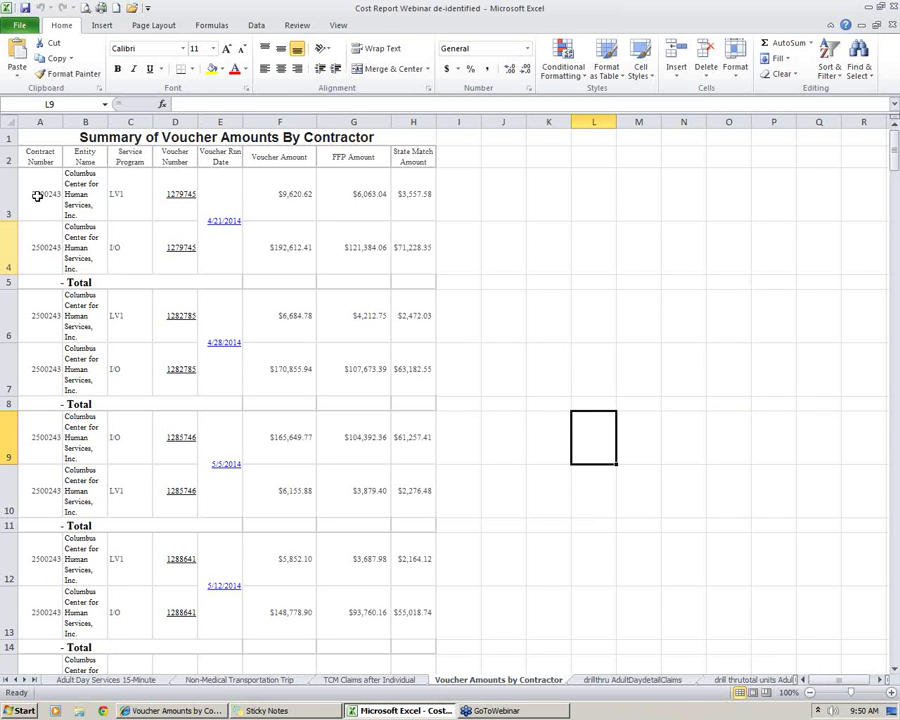
pyautogui.scroll(-1, 362, 486)
pyautogui.scroll(1, 364, 485)
pyautogui.click(175, 710)
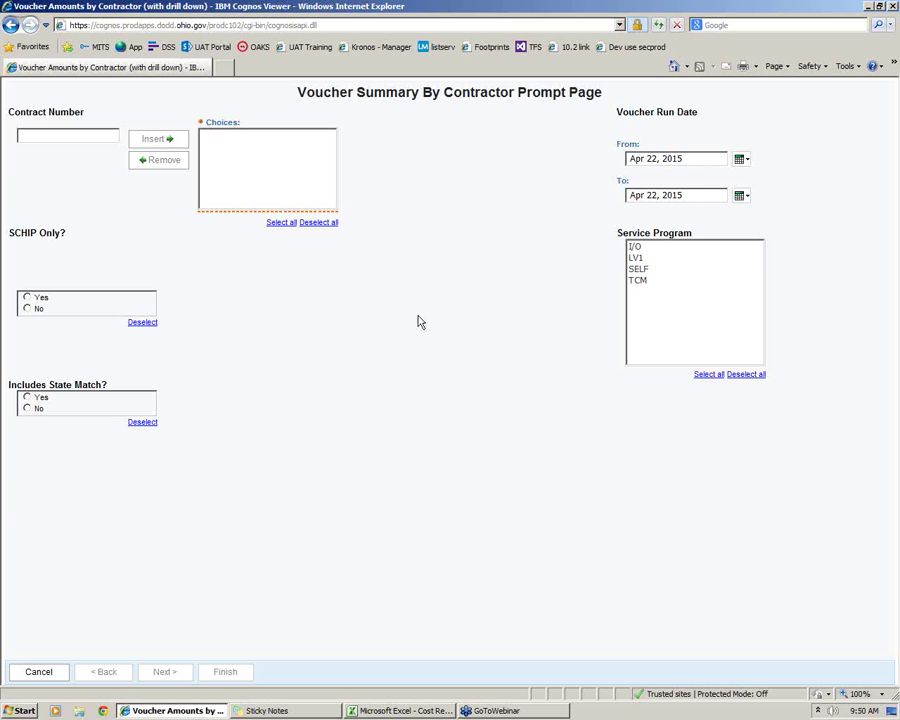
# Cancel the voucher prompt and open the report's saved HTML output in a maximized window
pyautogui.click(44, 675)
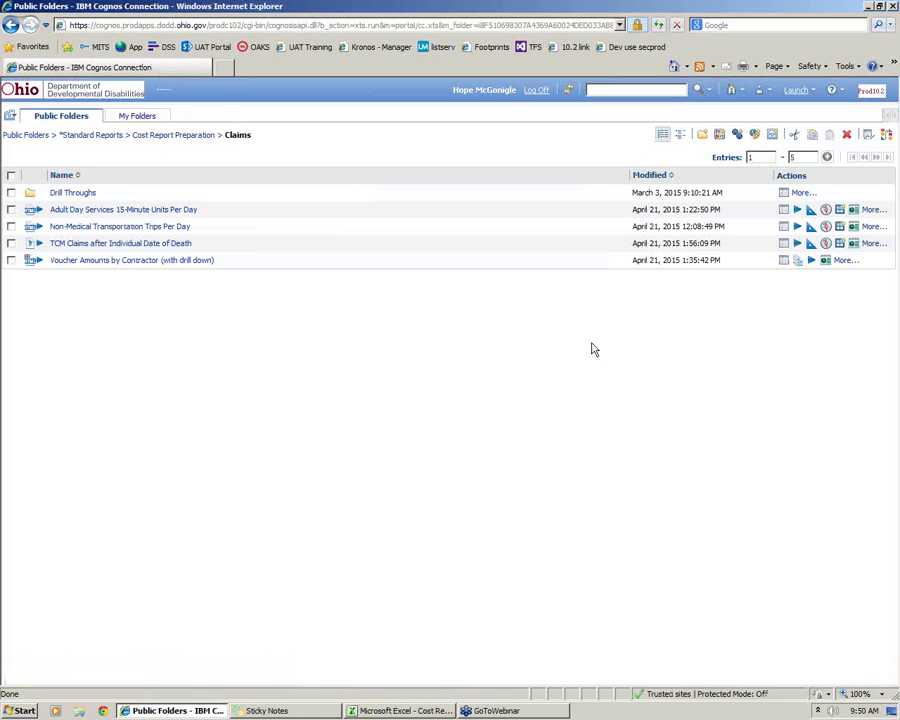
pyautogui.click(798, 260)
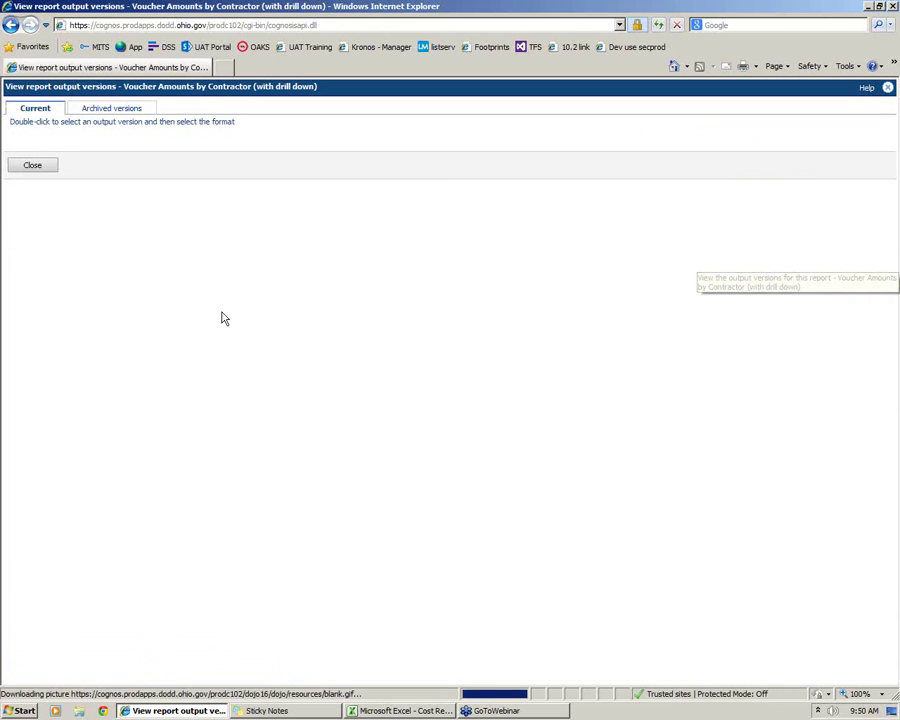
pyautogui.click(483, 180)
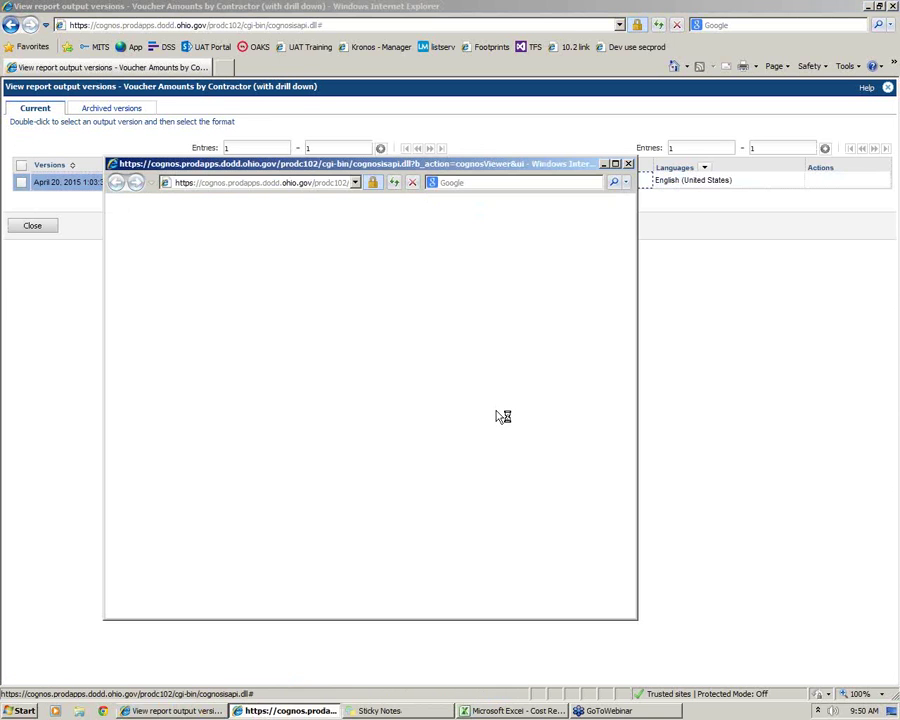
pyautogui.click(615, 164)
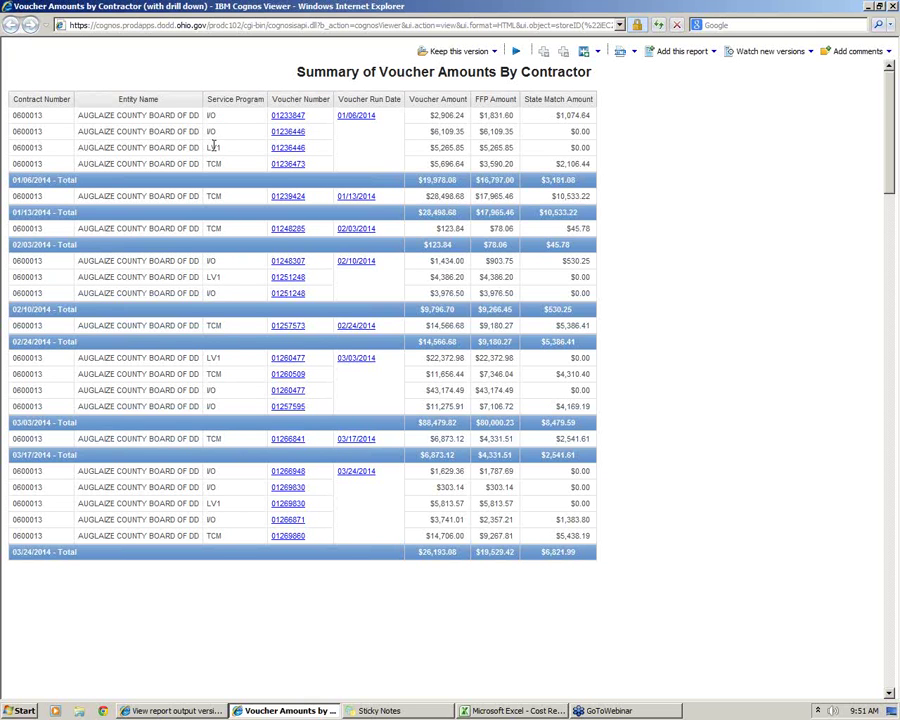
pyautogui.click(490, 183)
pyautogui.click(698, 231)
pyautogui.scroll(-4, 747, 327)
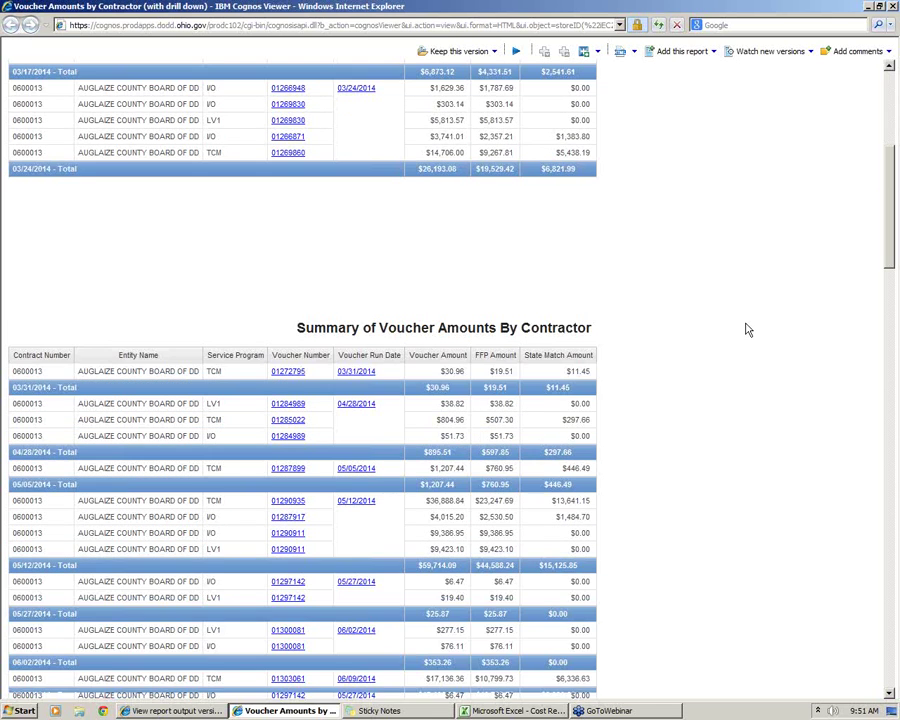
pyautogui.scroll(4, 747, 327)
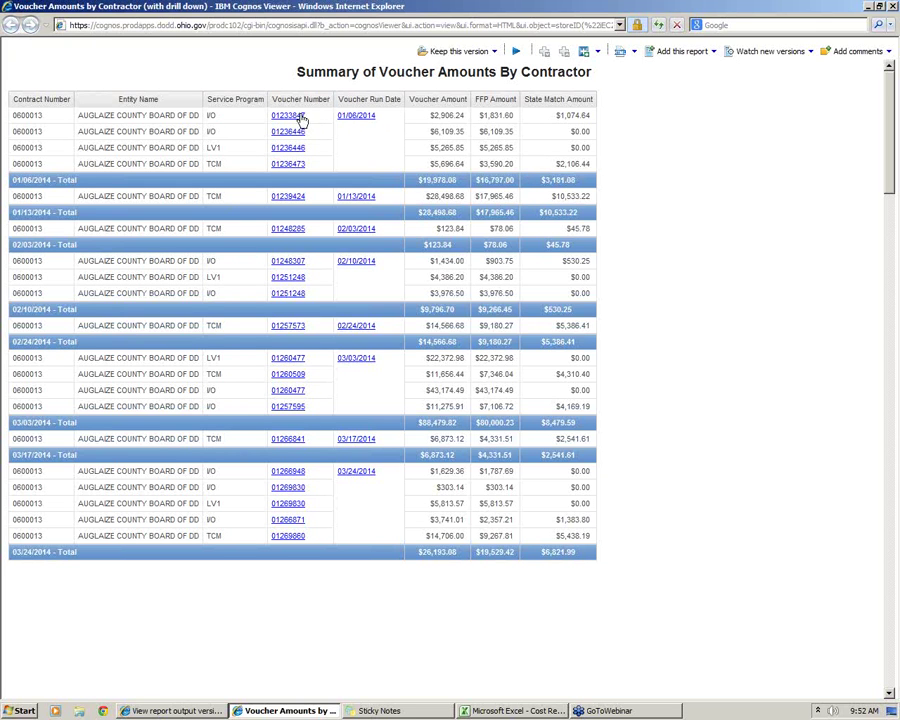
pyautogui.moveTo(77, 116); pyautogui.dragTo(590, 116)
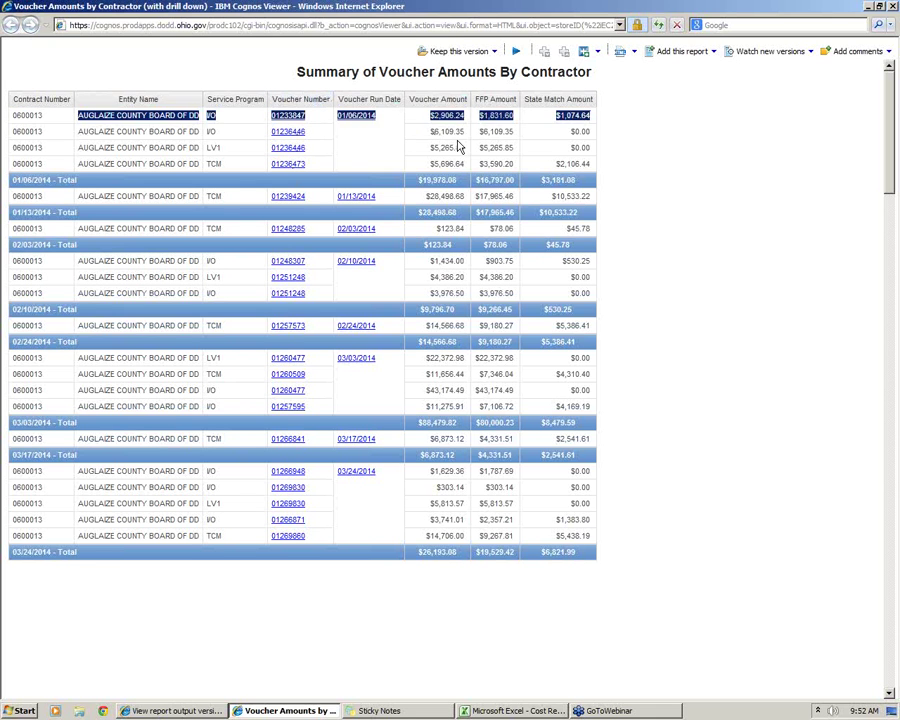
pyautogui.click(410, 131)
pyautogui.moveTo(78, 116); pyautogui.dragTo(600, 163)
pyautogui.click(450, 208)
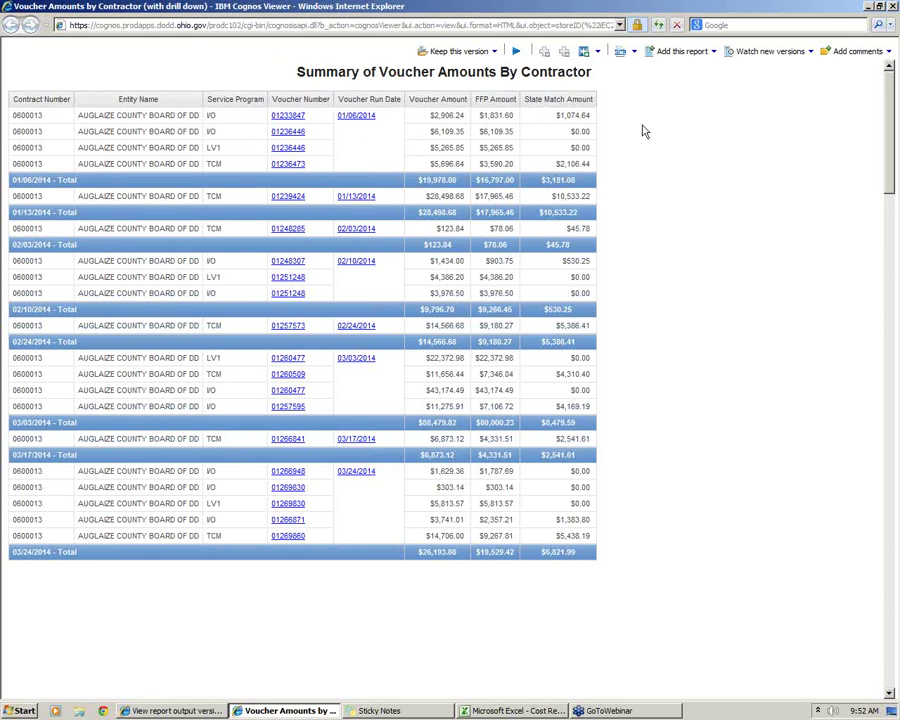
pyautogui.click(634, 55)
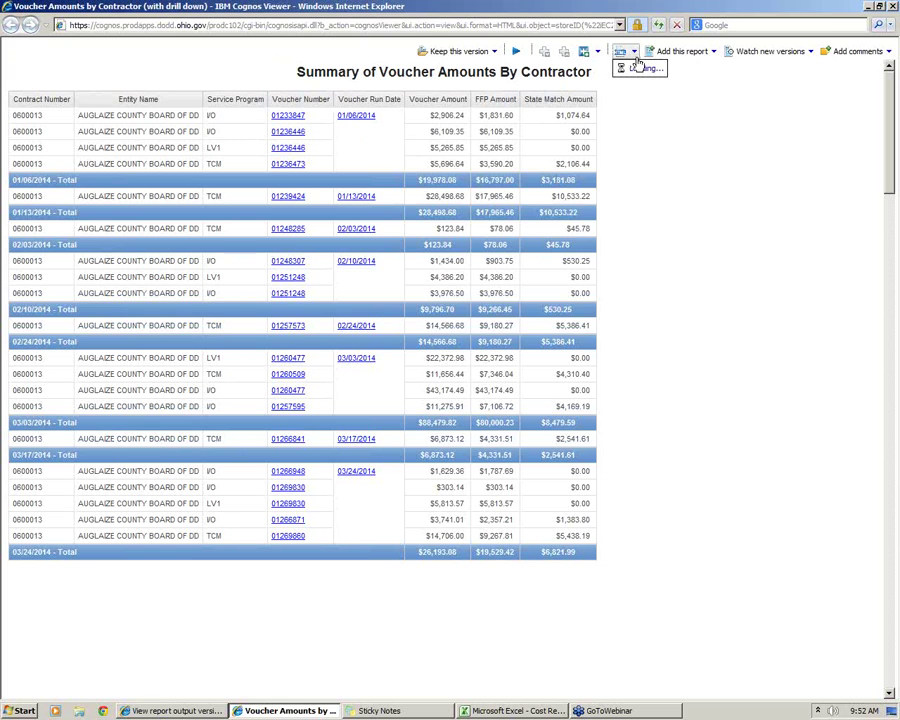
pyautogui.moveTo(657, 120)
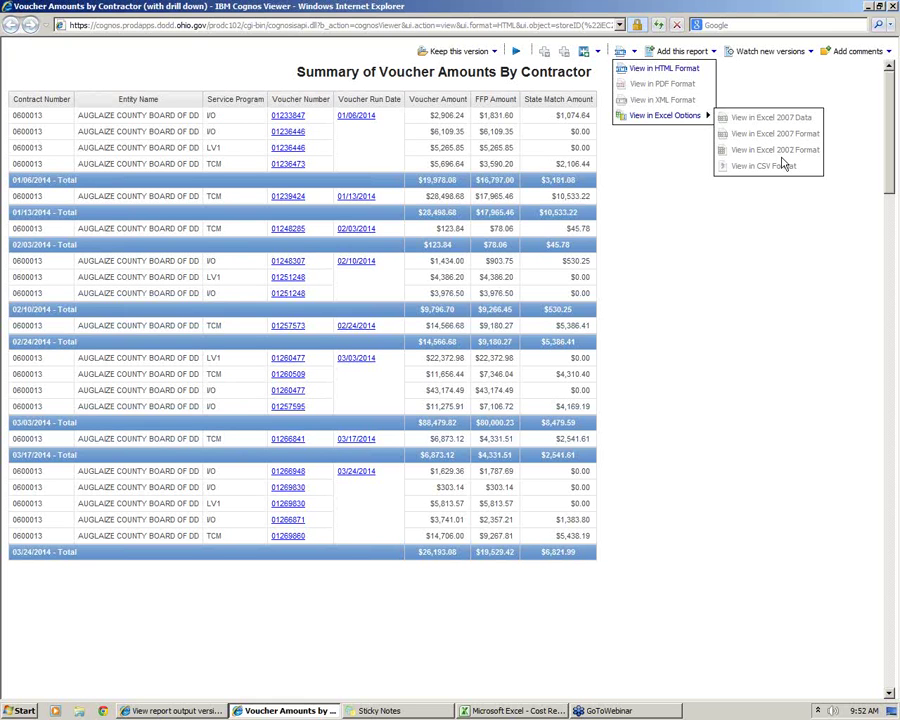
pyautogui.click(700, 51)
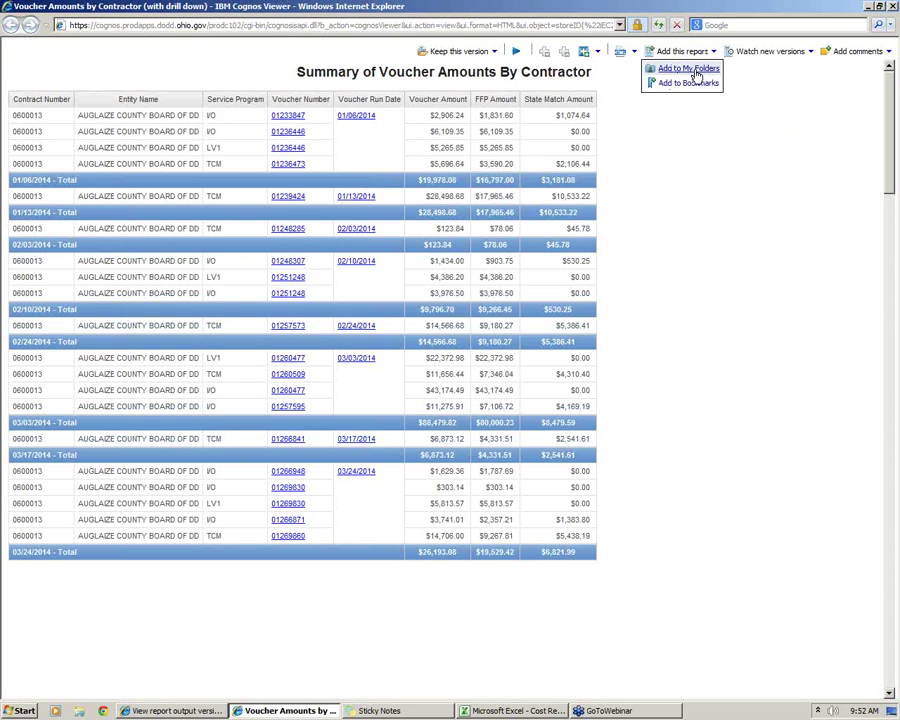
pyautogui.click(633, 52)
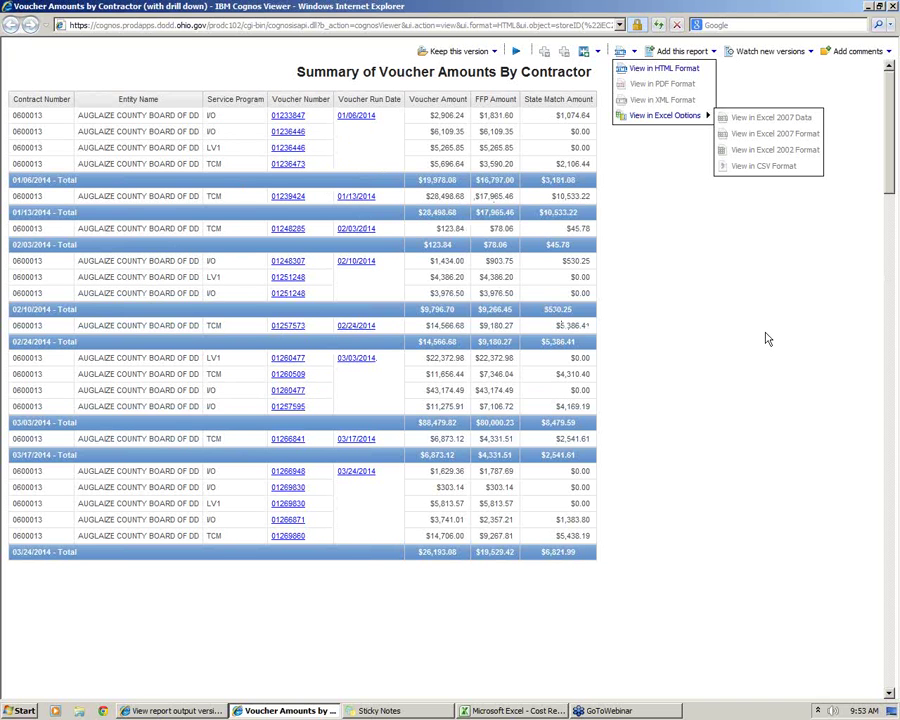
pyautogui.click(710, 290)
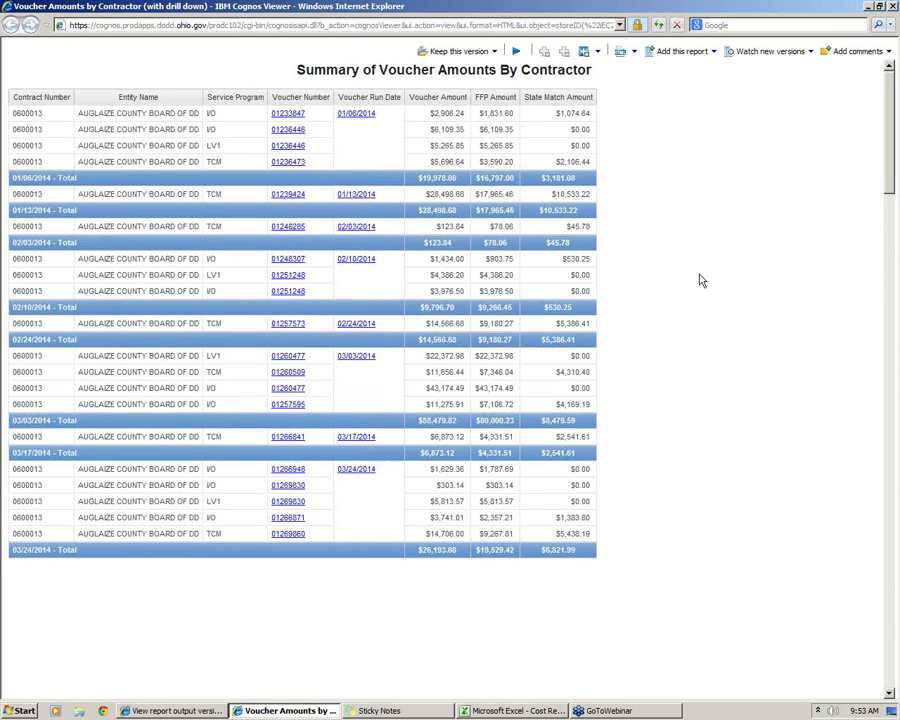
pyautogui.scroll(-10, 705, 287)
pyautogui.scroll(-20, 697, 283)
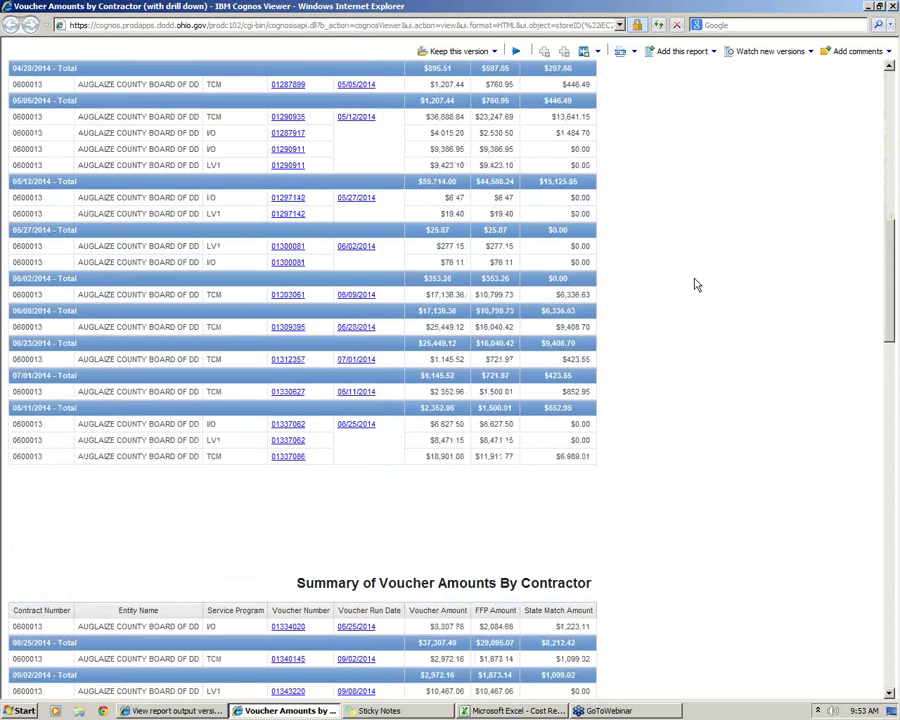
pyautogui.scroll(4, 695, 288)
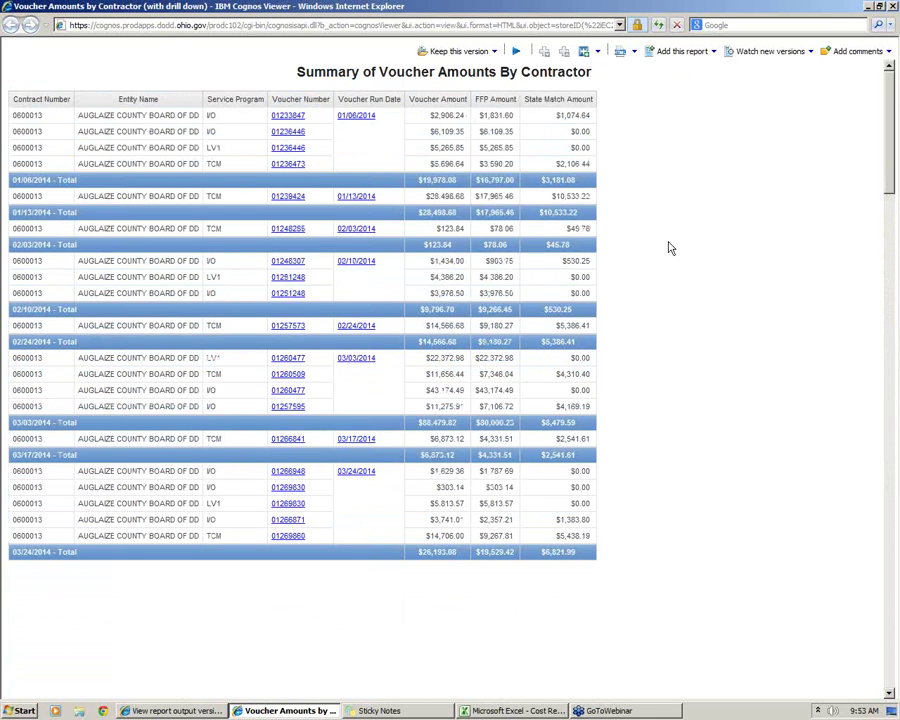
pyautogui.scroll(-3, 666, 246)
pyautogui.scroll(-10, 666, 248)
pyautogui.scroll(-8, 392, 364)
pyautogui.scroll(-15, 292, 665)
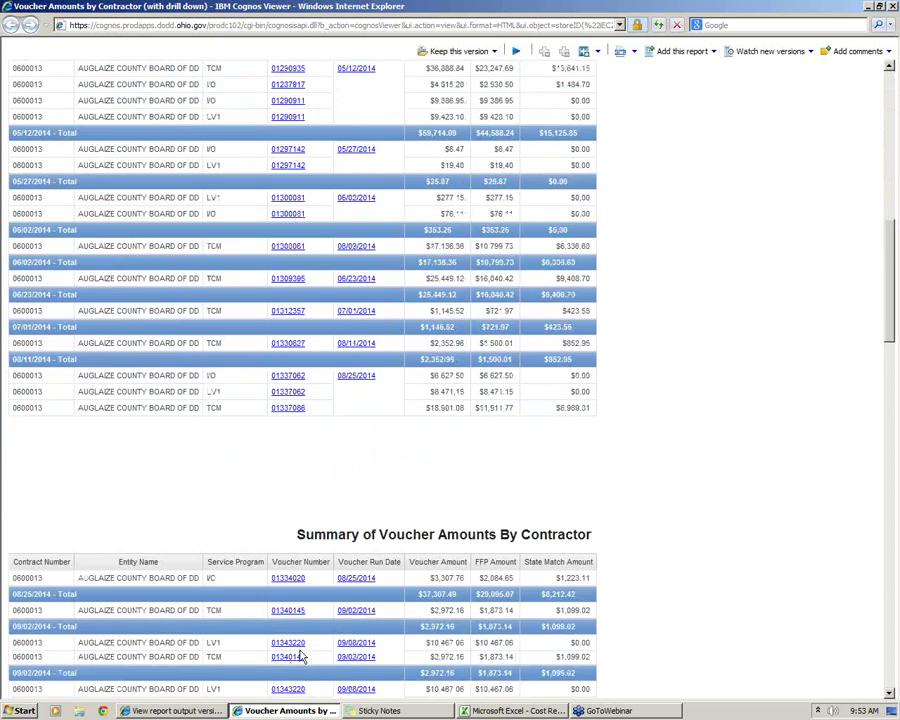
pyautogui.scroll(5, 292, 650)
pyautogui.scroll(4, 298, 647)
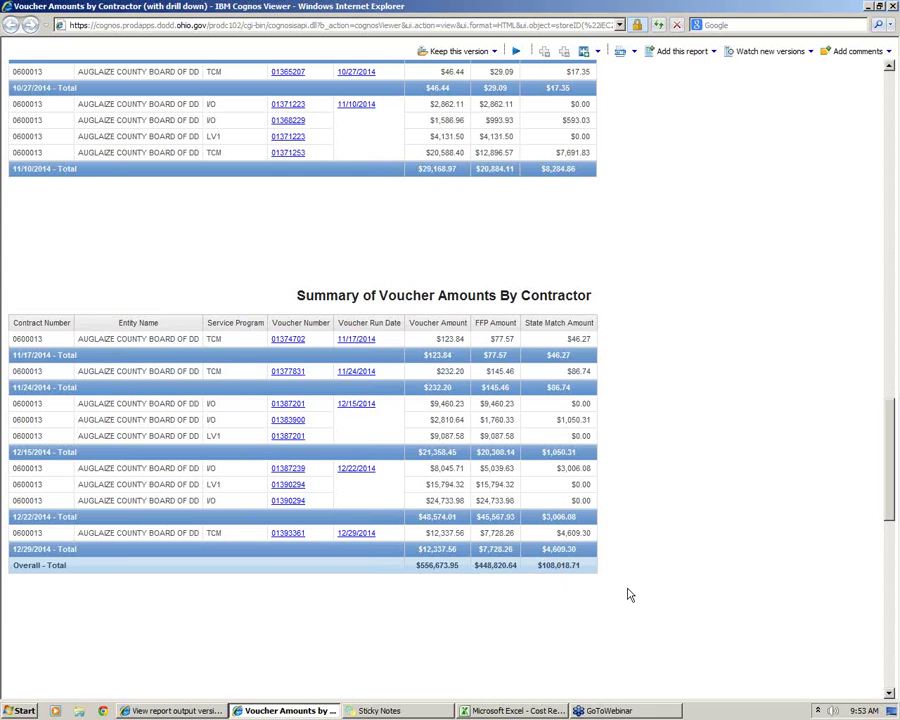
pyautogui.scroll(15, 630, 595)
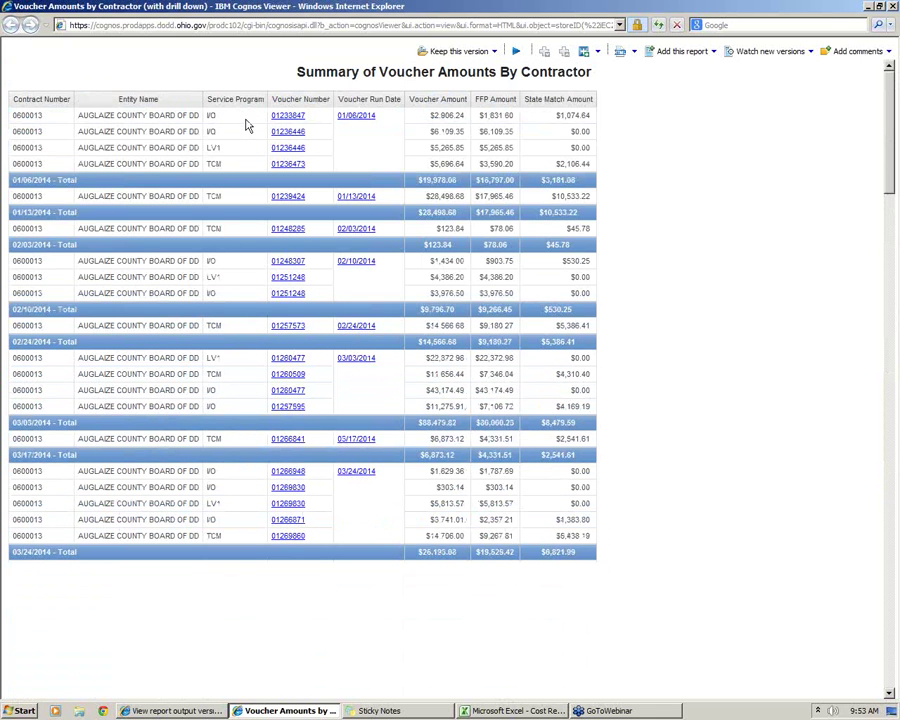
pyautogui.moveTo(556, 115); pyautogui.dragTo(597, 114)
pyautogui.hotkey('ctrl', 'a')
pyautogui.click(635, 180)
pyautogui.moveTo(557, 164); pyautogui.dragTo(594, 162)
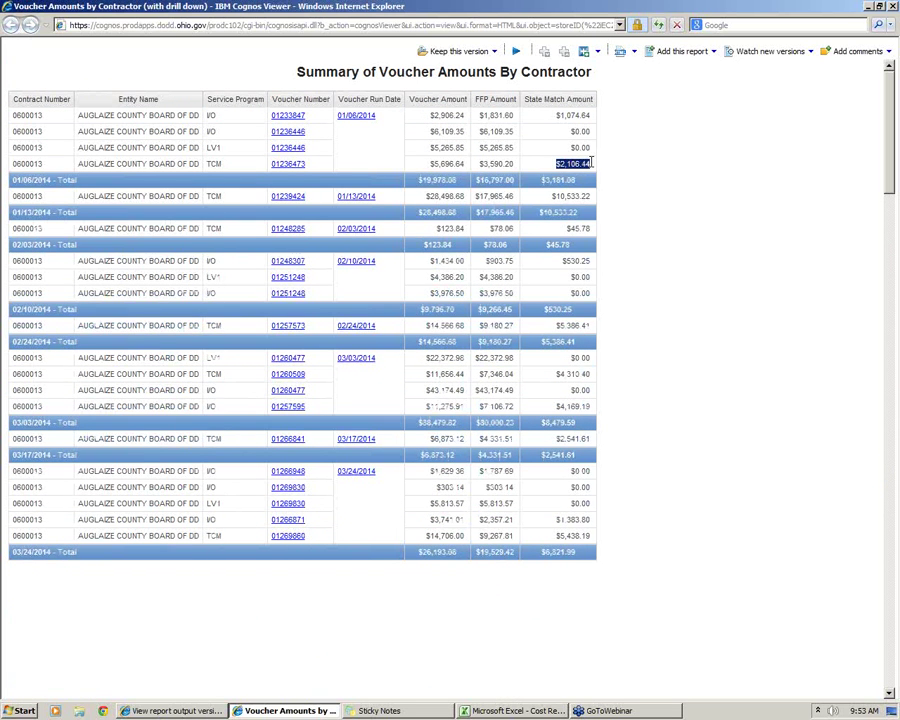
pyautogui.click(606, 180)
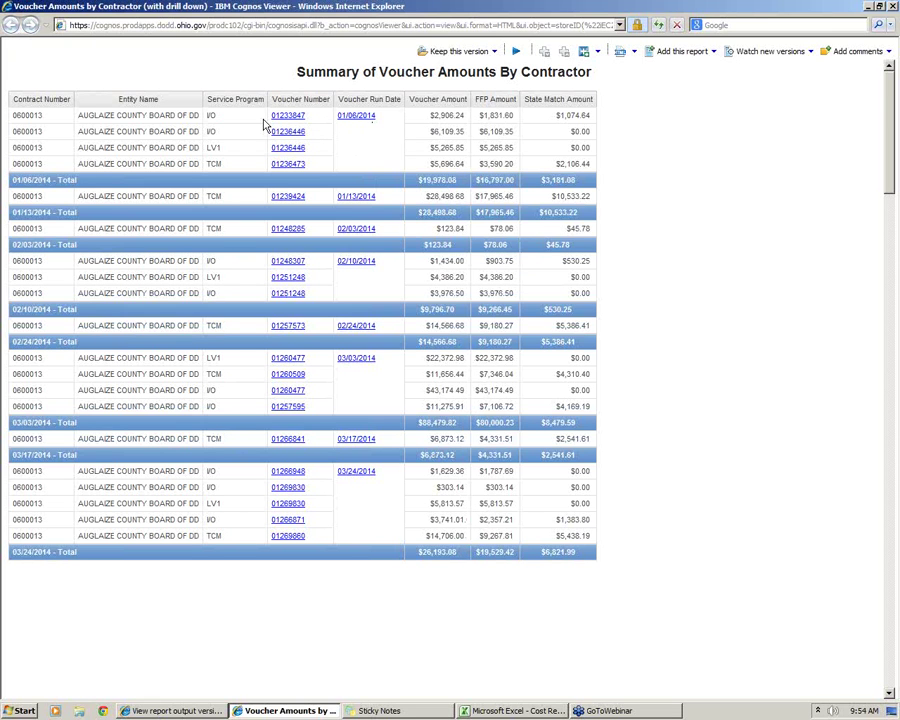
pyautogui.click(483, 180)
pyautogui.moveTo(557, 114); pyautogui.dragTo(595, 118)
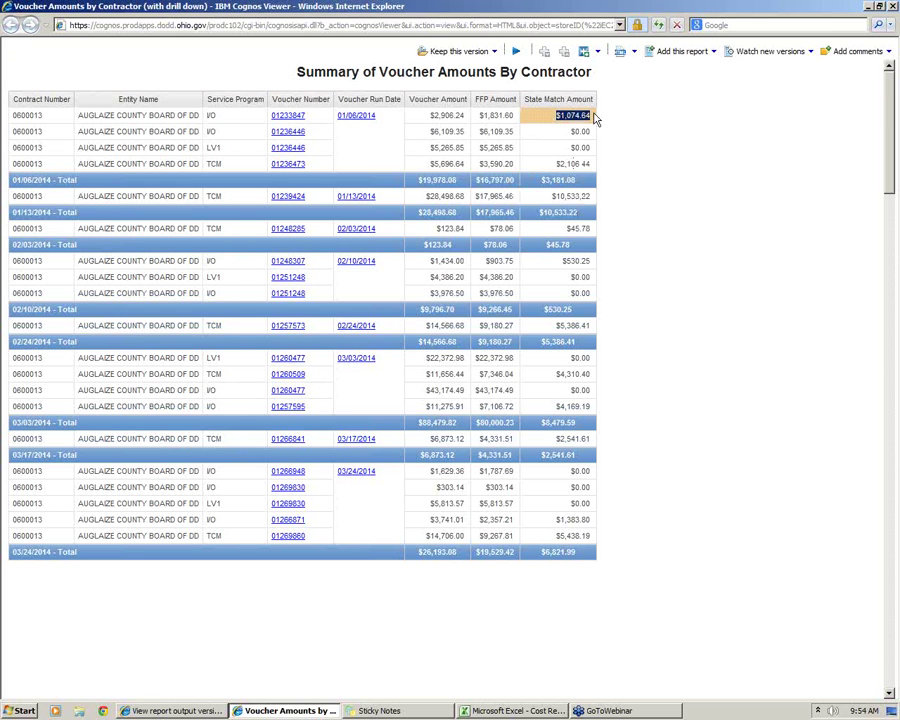
pyautogui.click(632, 130)
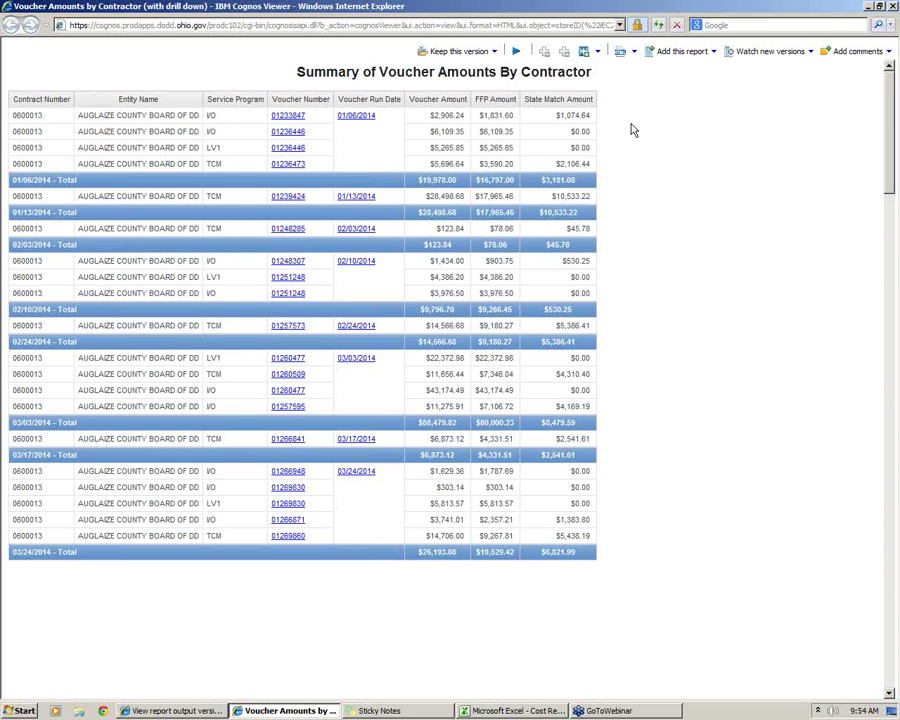
pyautogui.moveTo(557, 115); pyautogui.dragTo(587, 118)
pyautogui.click(629, 145)
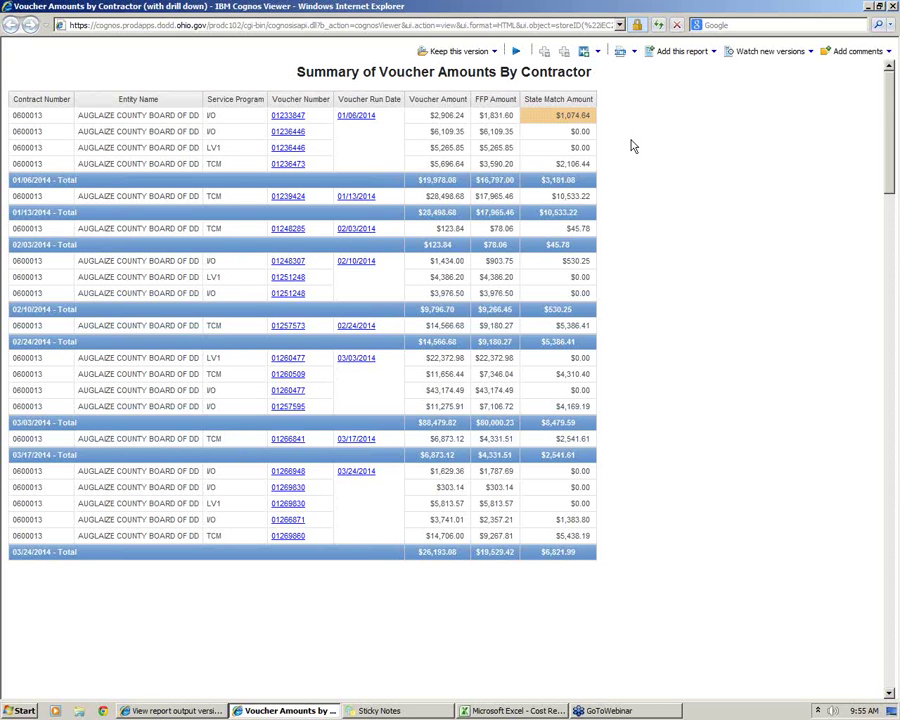
pyautogui.moveTo(556, 115); pyautogui.dragTo(590, 116)
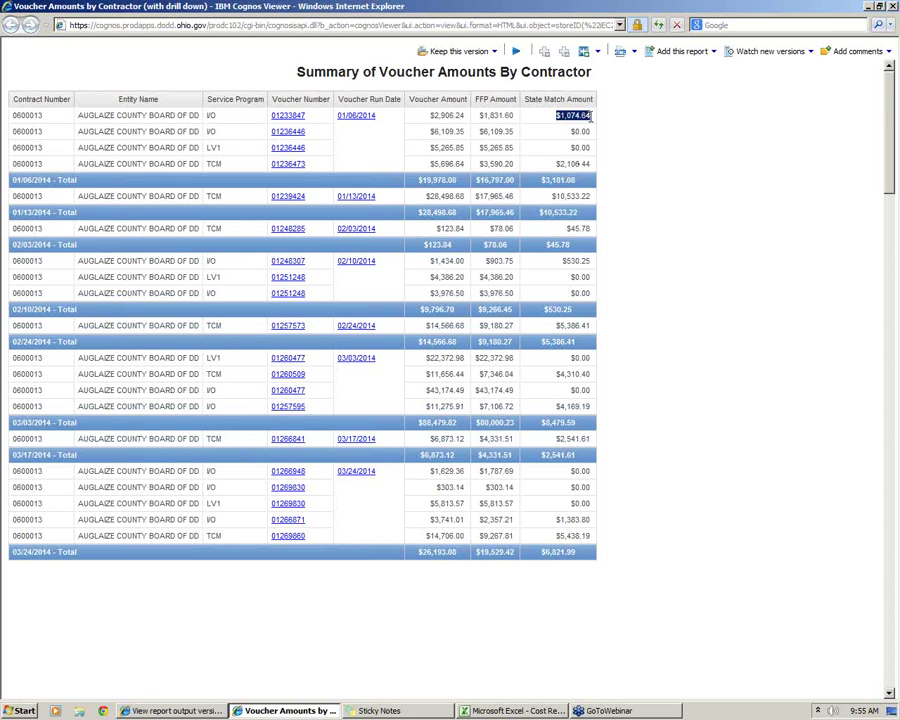
pyautogui.moveTo(553, 165); pyautogui.dragTo(590, 165)
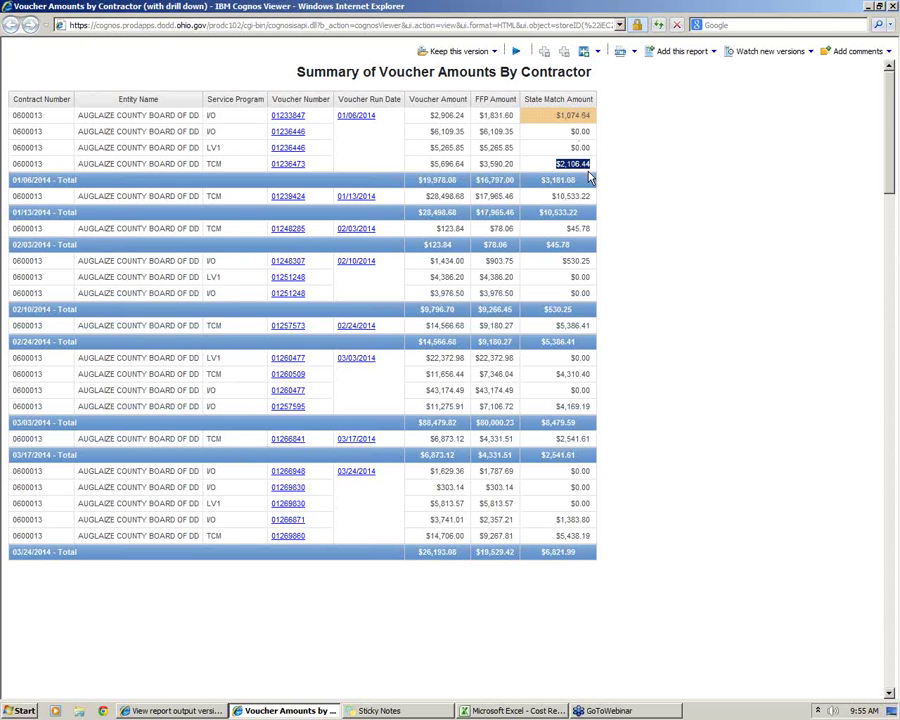
pyautogui.click(591, 177)
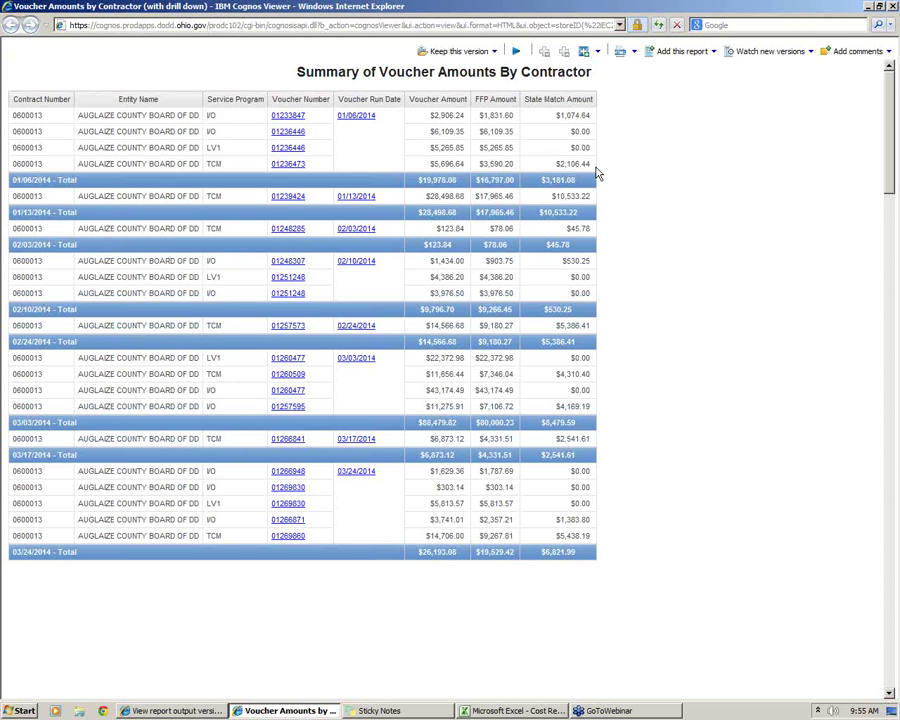
pyautogui.moveTo(557, 165); pyautogui.dragTo(593, 174)
pyautogui.click(591, 173)
# Scroll to the report's end to show the contract number and Jan 1–Dec 31, 2014 run dates
pyautogui.scroll(-10, 237, 652)
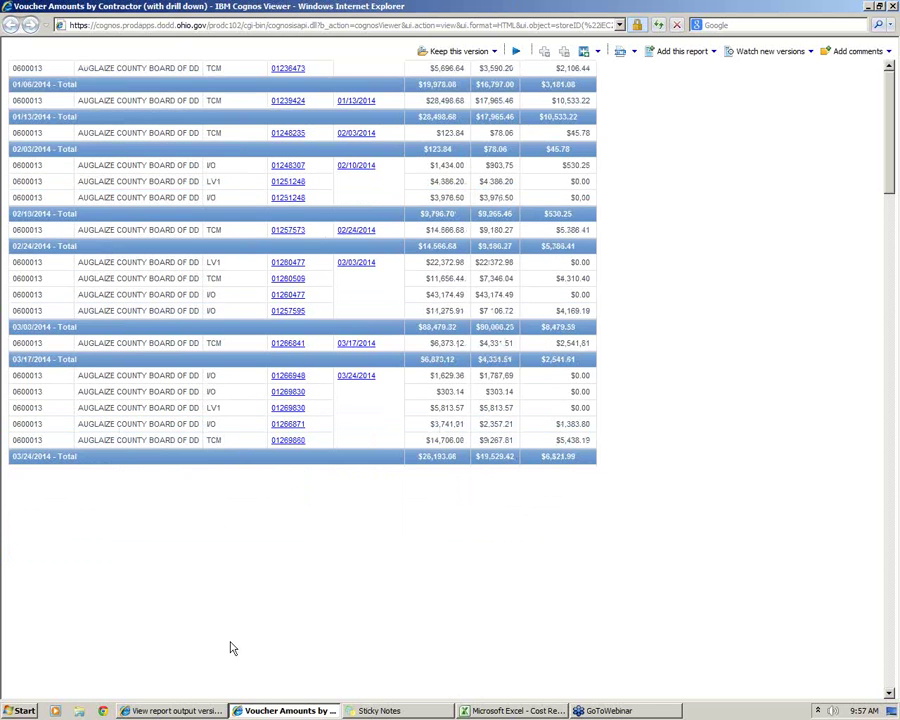
pyautogui.moveTo(893, 253); pyautogui.dragTo(897, 531)
pyautogui.scroll(-3, 897, 531)
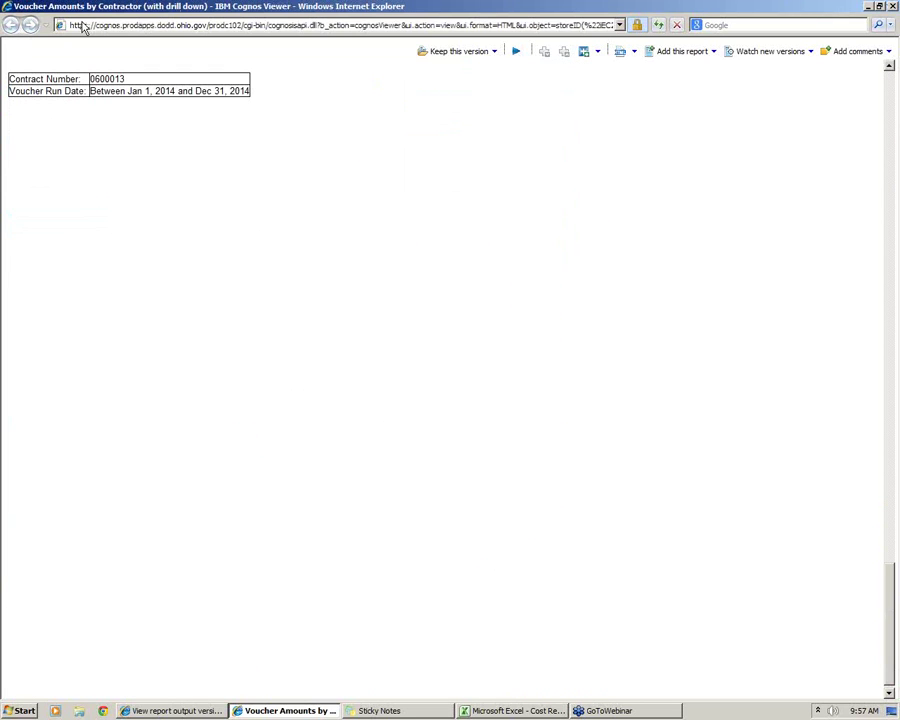
pyautogui.hotkey('alt', 'Tab')
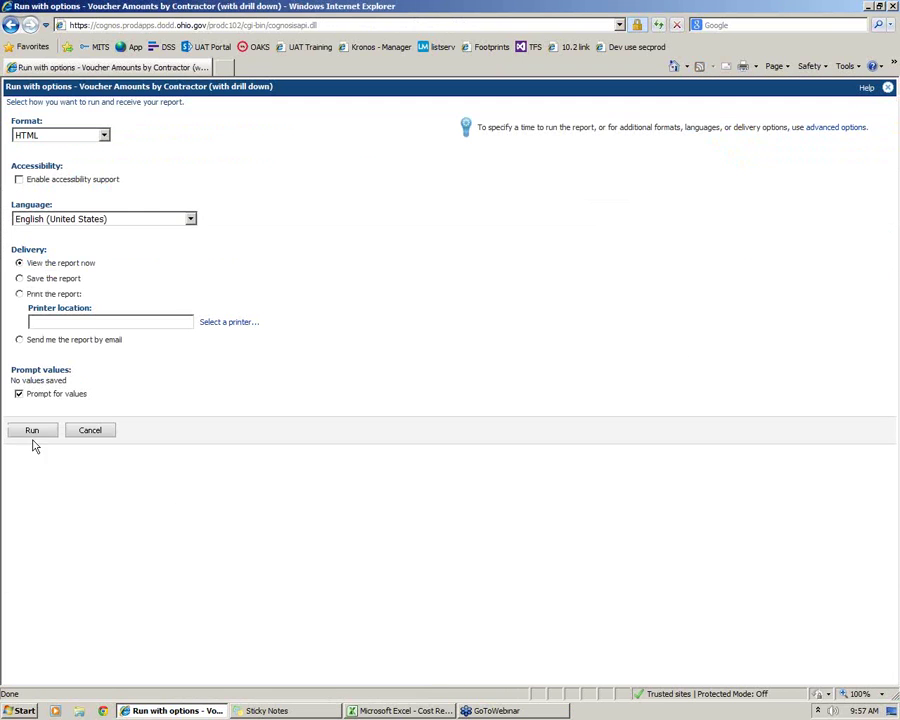
pyautogui.click(33, 431)
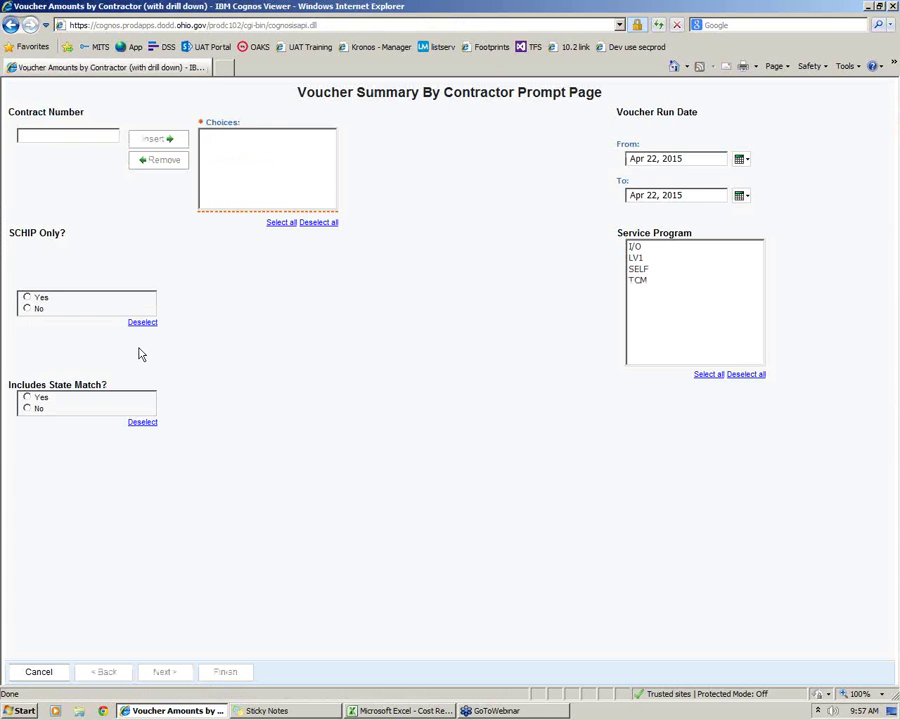
pyautogui.click(30, 298)
pyautogui.click(27, 397)
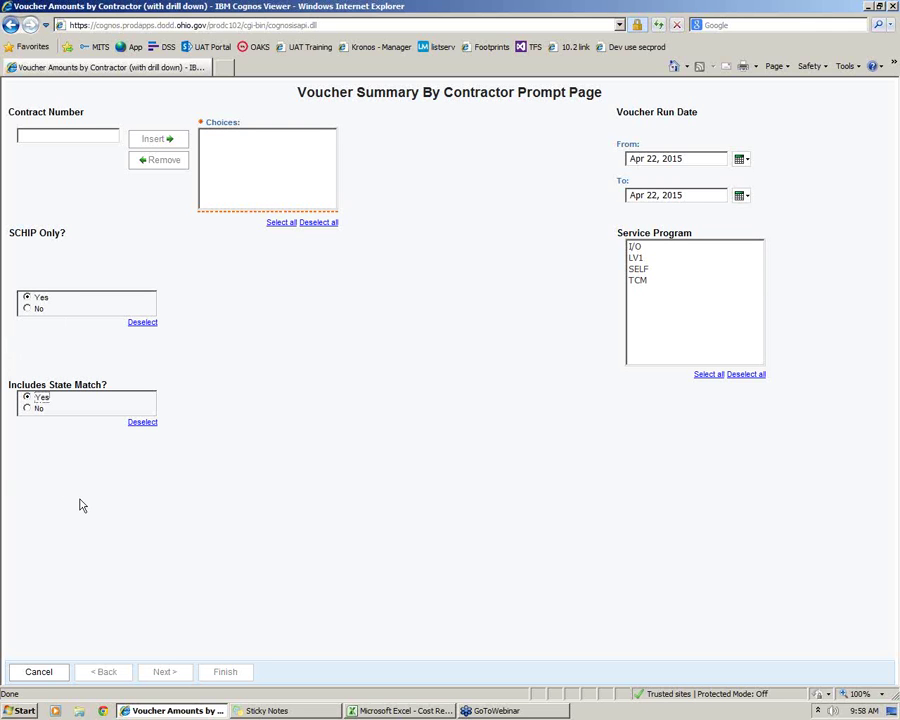
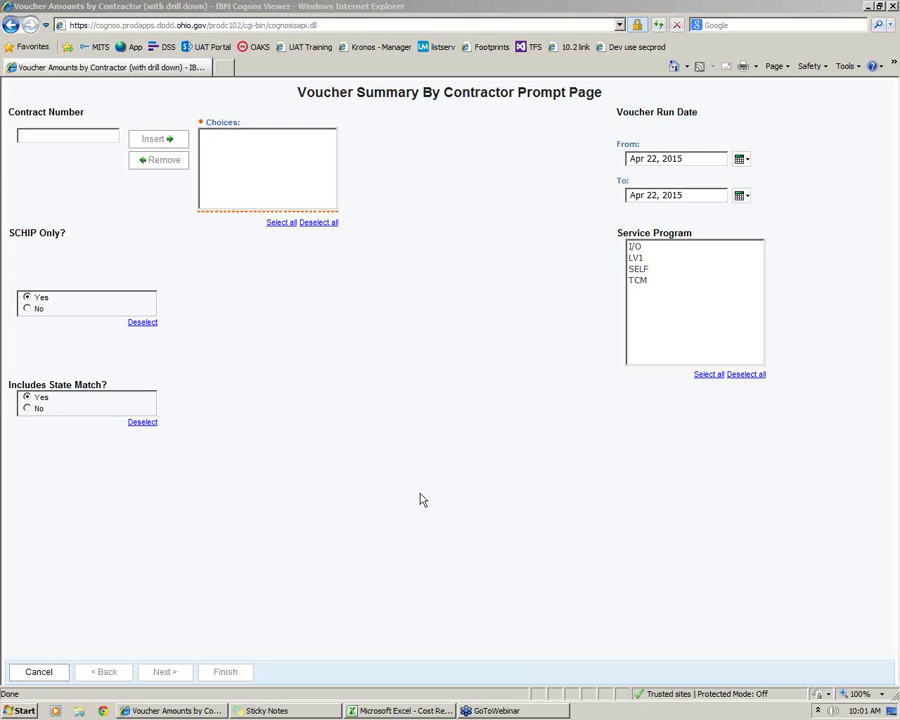
# Cancel the Voucher Summary By Contractor prompt and bring the Excel workbook to the front
pyautogui.click(62, 672)
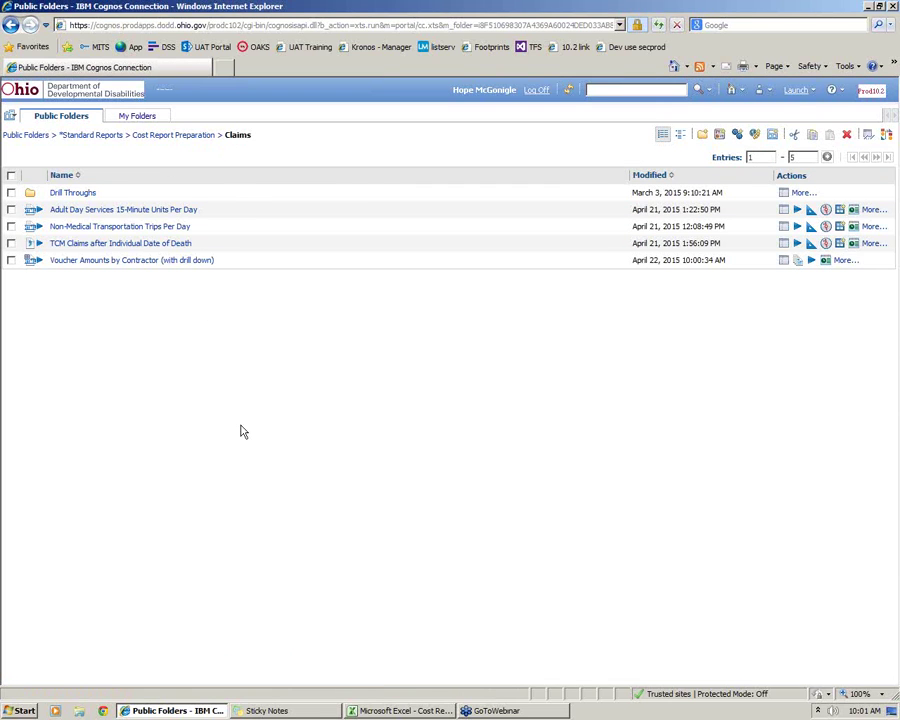
pyautogui.click(386, 708)
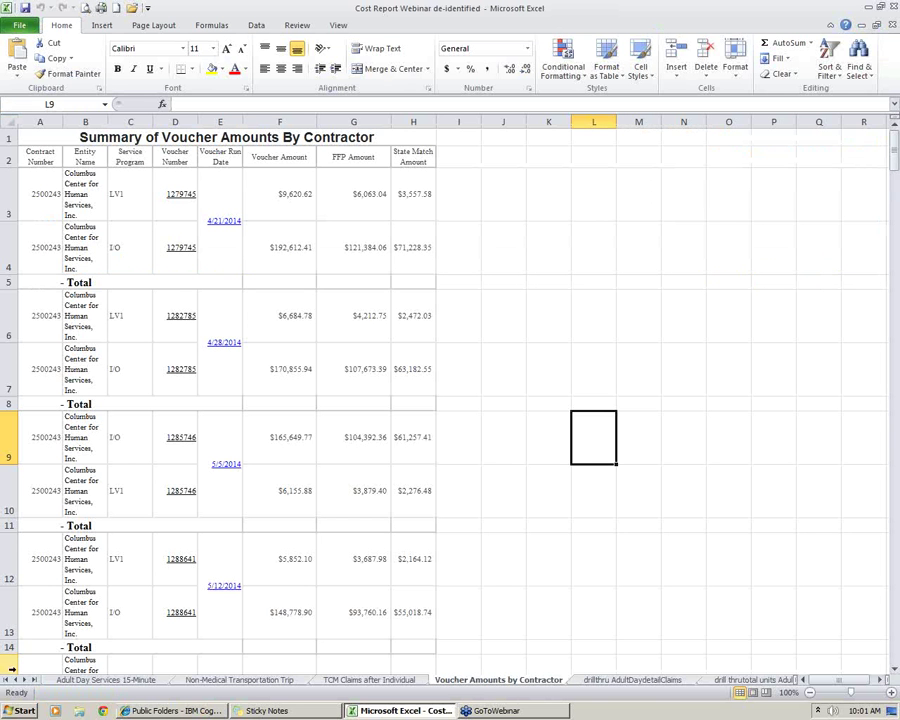
# Scroll the Excel sheet tabs to the last sheets, then return to the Cognos Public Folders window
pyautogui.click(33, 680)
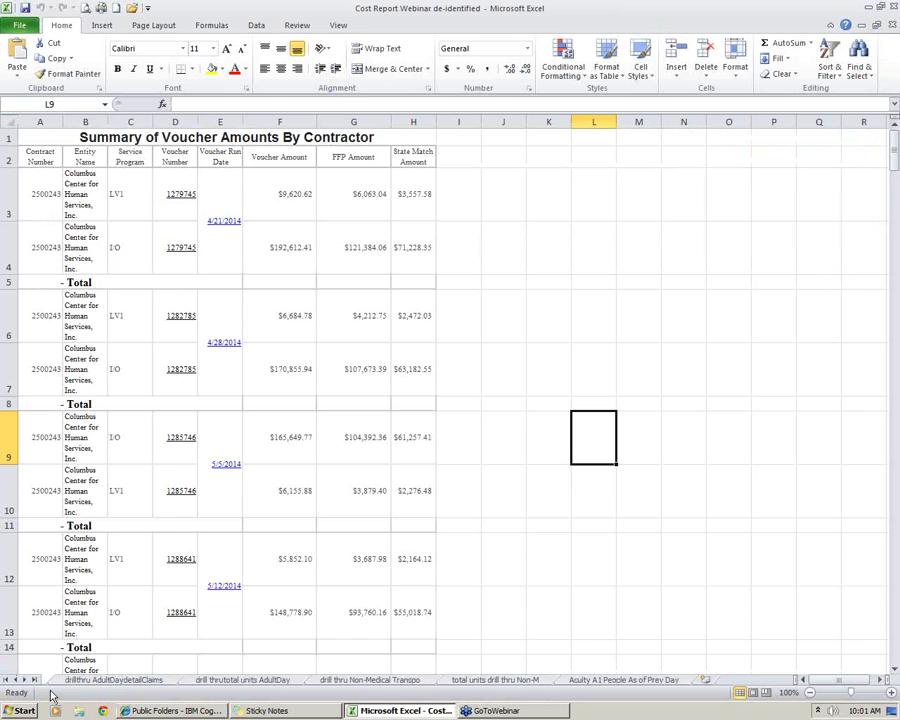
pyautogui.click(172, 710)
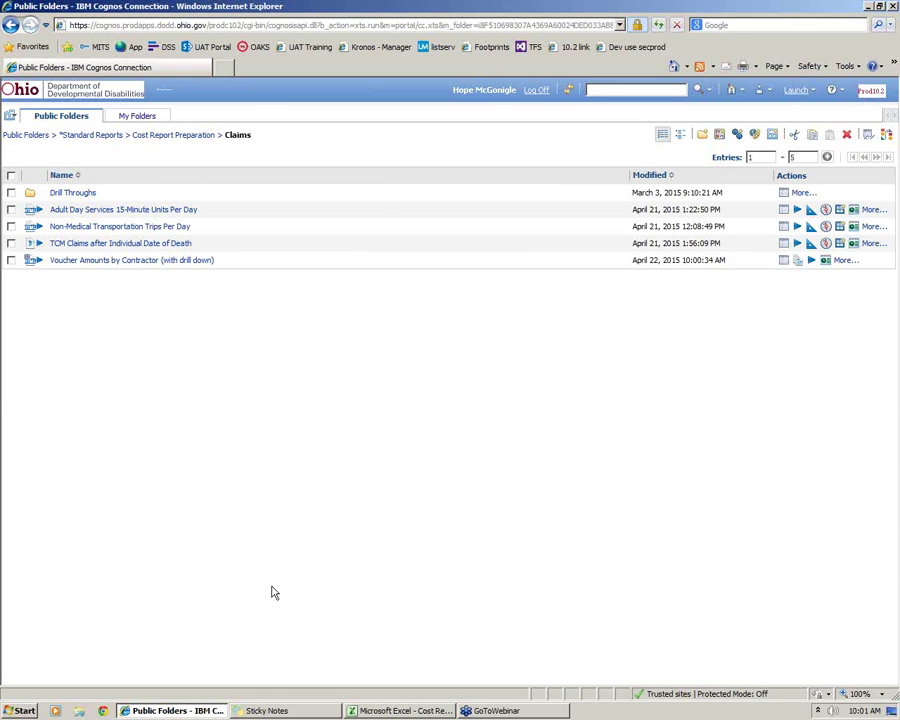
# Use the Cost Report Preparation breadcrumb to list the Claims and Individual Daily Summary folders
pyautogui.click(186, 135)
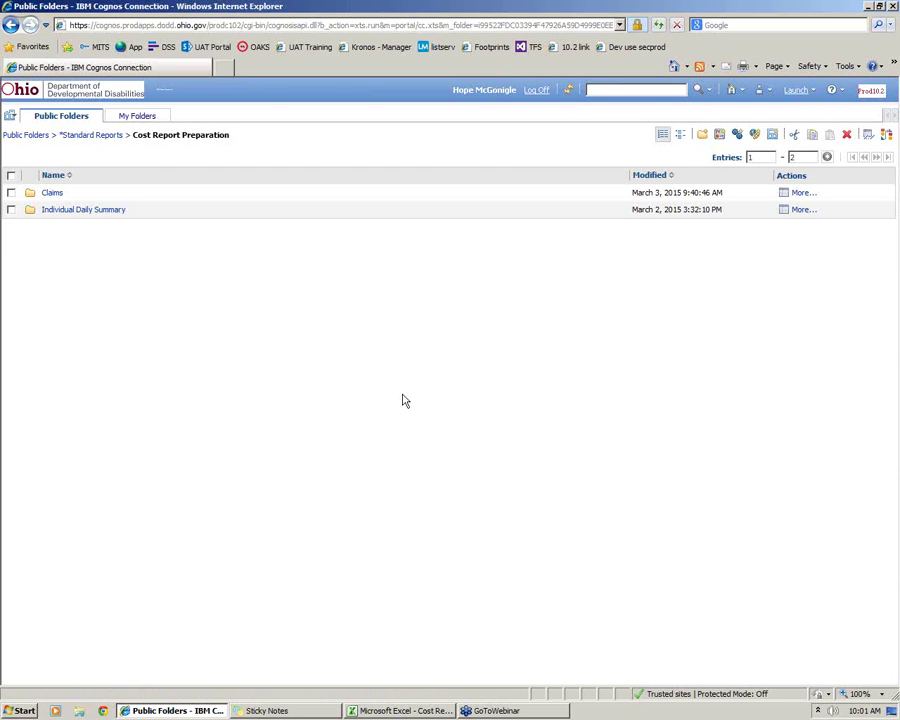
# Open Individual Daily Summary to reveal the Acuity A1 People As of the Previous Day report
pyautogui.click(63, 213)
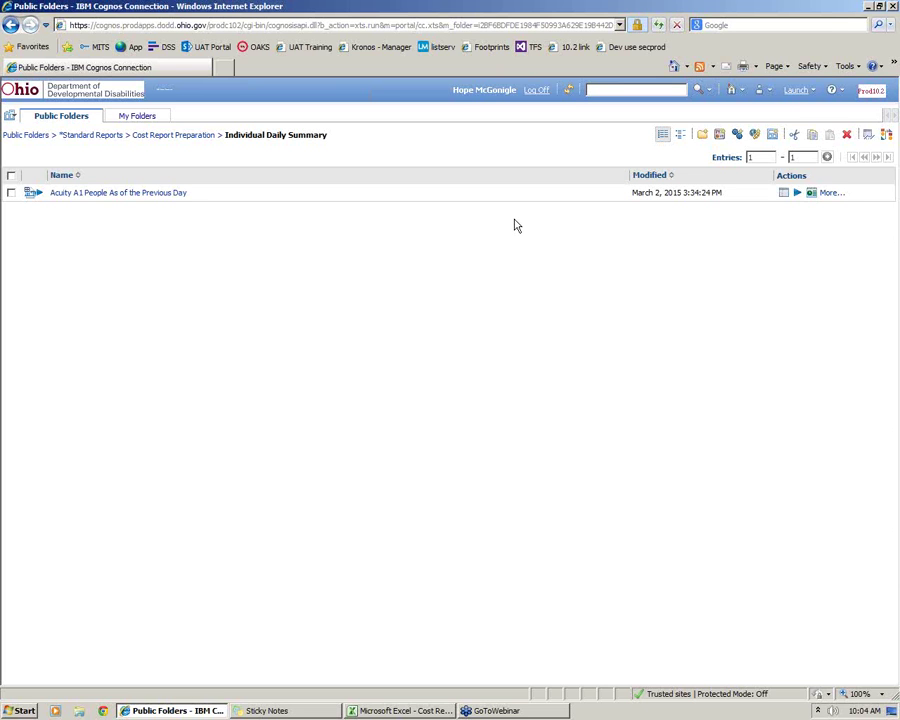
pyautogui.click(796, 194)
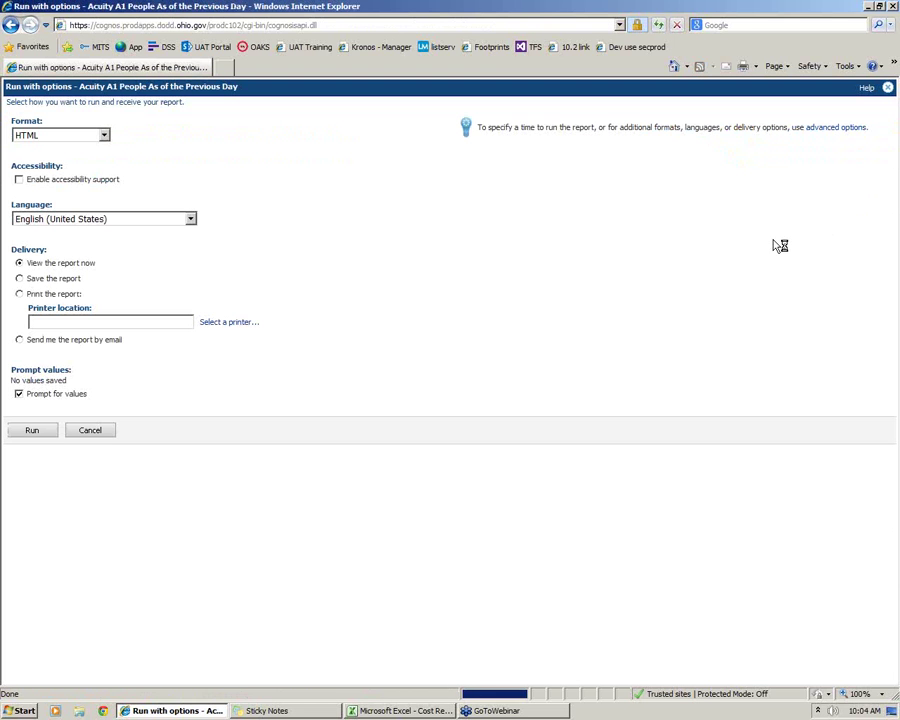
pyautogui.click(32, 434)
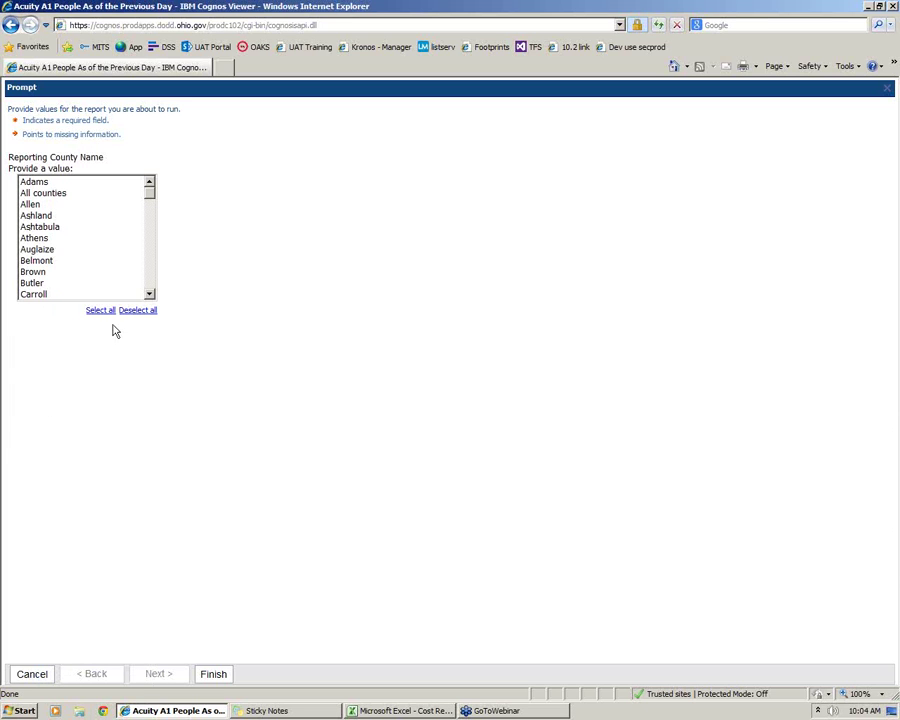
pyautogui.click(33, 676)
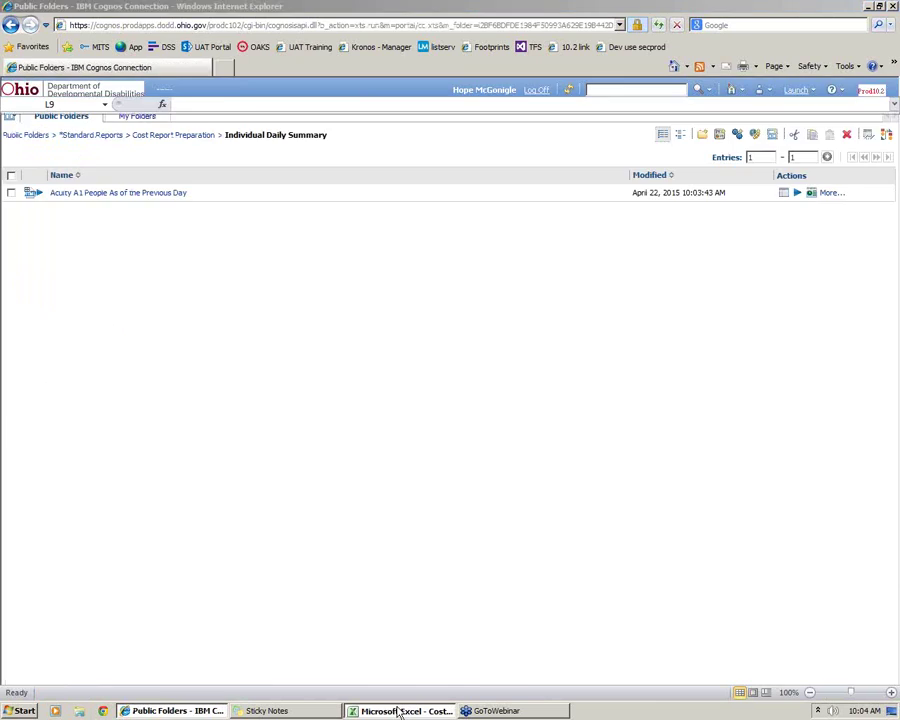
# In Excel, show the Acuity A1 People As of Prev Day sheet and its filter description line
pyautogui.click(358, 713)
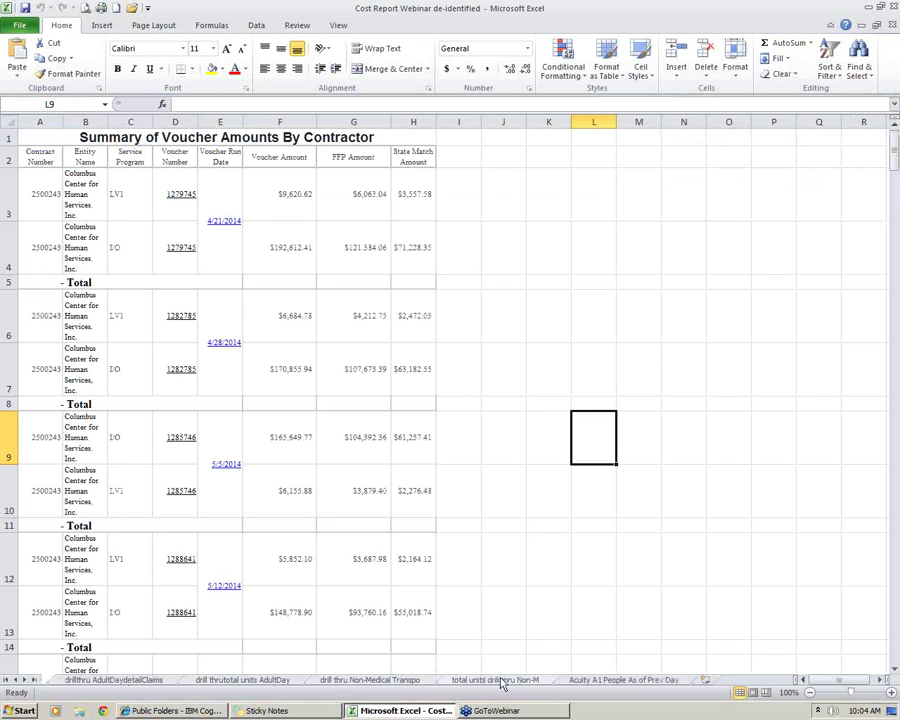
pyautogui.click(652, 681)
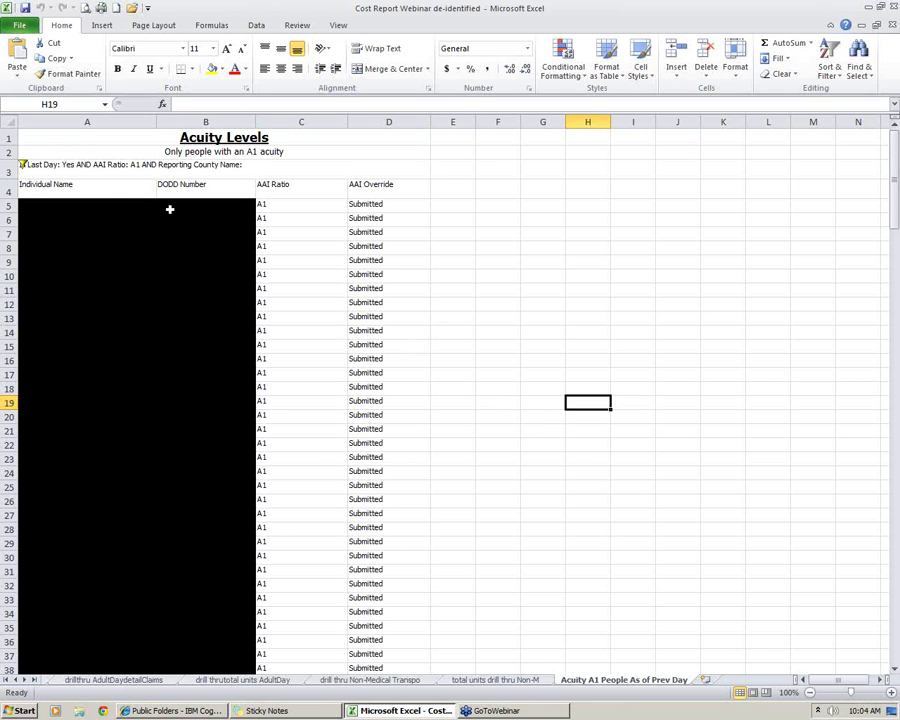
pyautogui.click(100, 192)
pyautogui.click(141, 164)
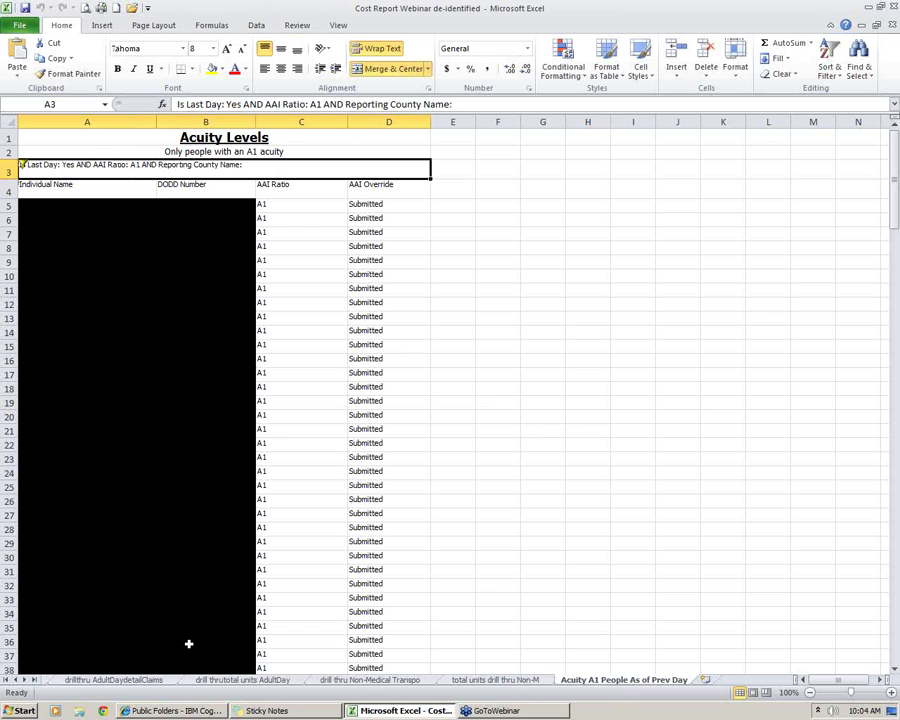
# Review the Individual Name, DODD Number and AAI Override headings, an A1 ratio, and the subtitle
pyautogui.click(105, 191)
pyautogui.click(205, 190)
pyautogui.click(385, 190)
pyautogui.click(325, 245)
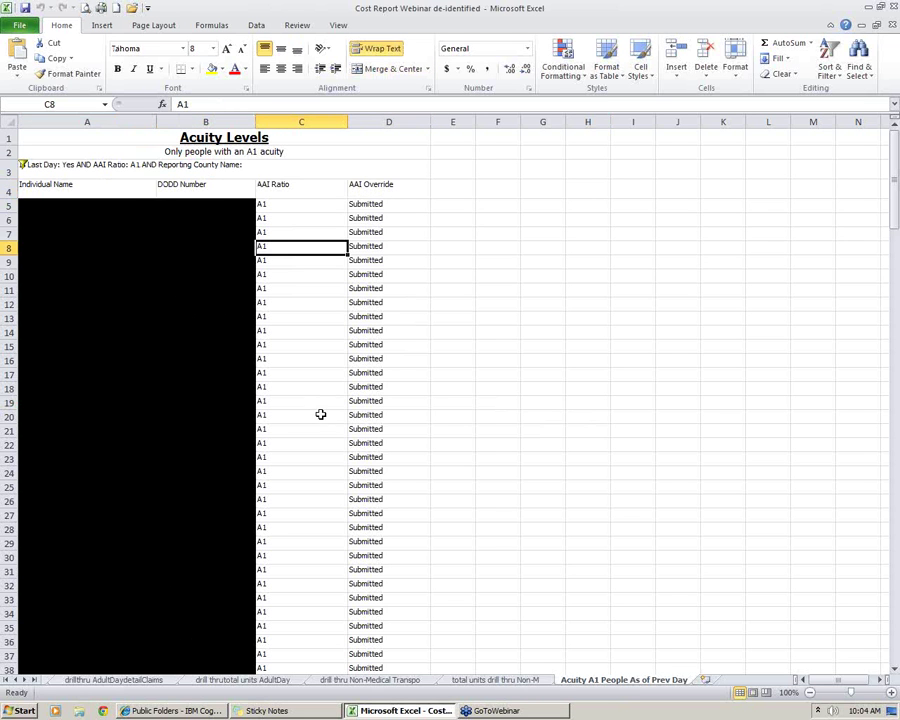
pyautogui.scroll(-20, 319, 413)
pyautogui.scroll(7, 321, 418)
pyautogui.scroll(17, 323, 423)
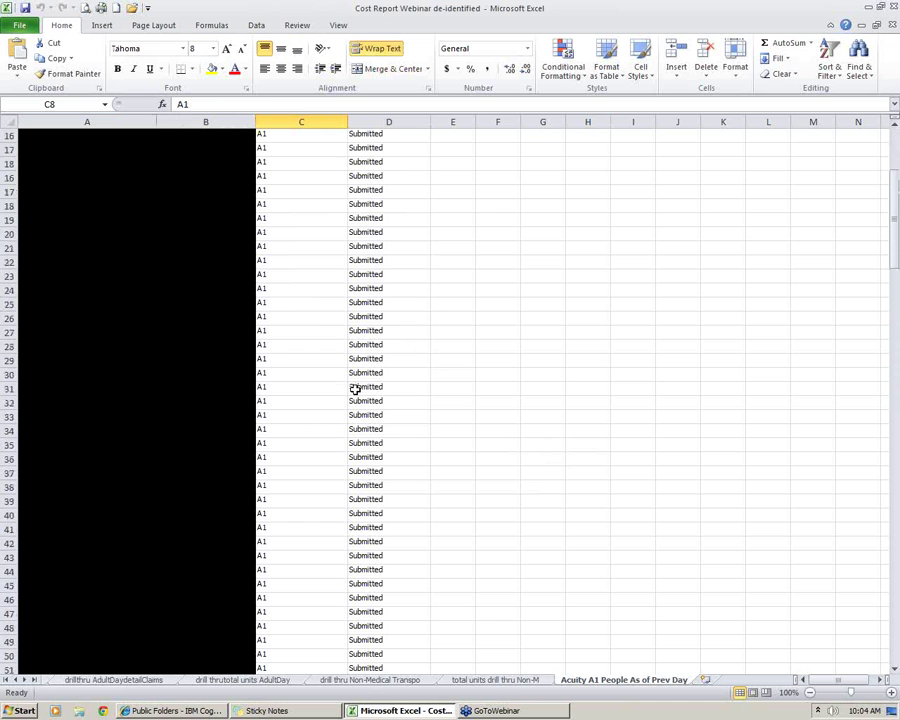
pyautogui.click(268, 152)
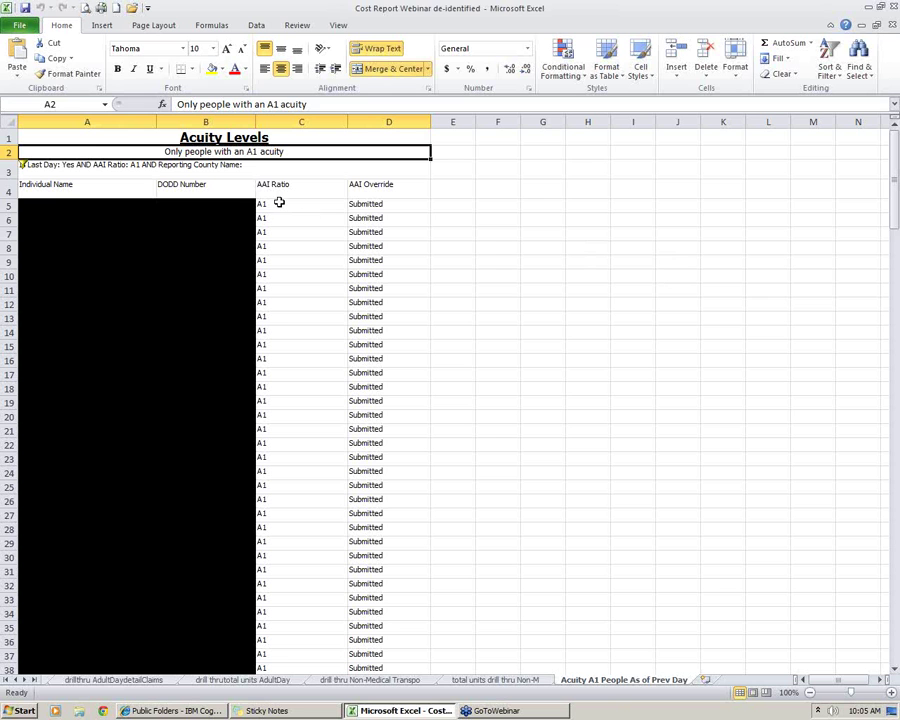
# Review the A1 ratio and Submitted override values in row 5, then open the Acuity A1 report's schedule in Cognos
pyautogui.moveTo(279, 204); pyautogui.dragTo(402, 204)
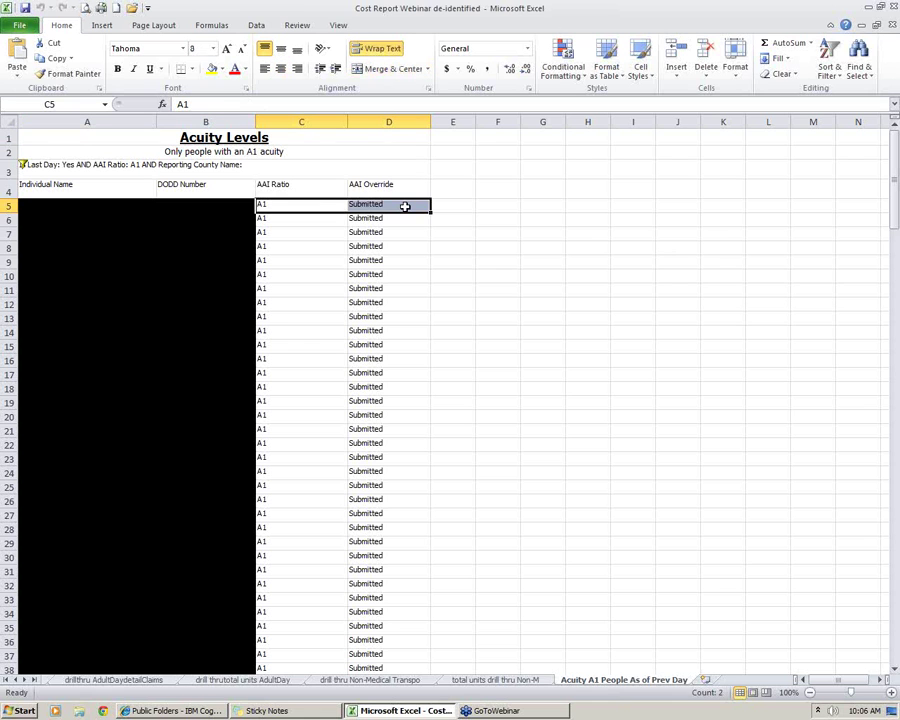
pyautogui.click(405, 231)
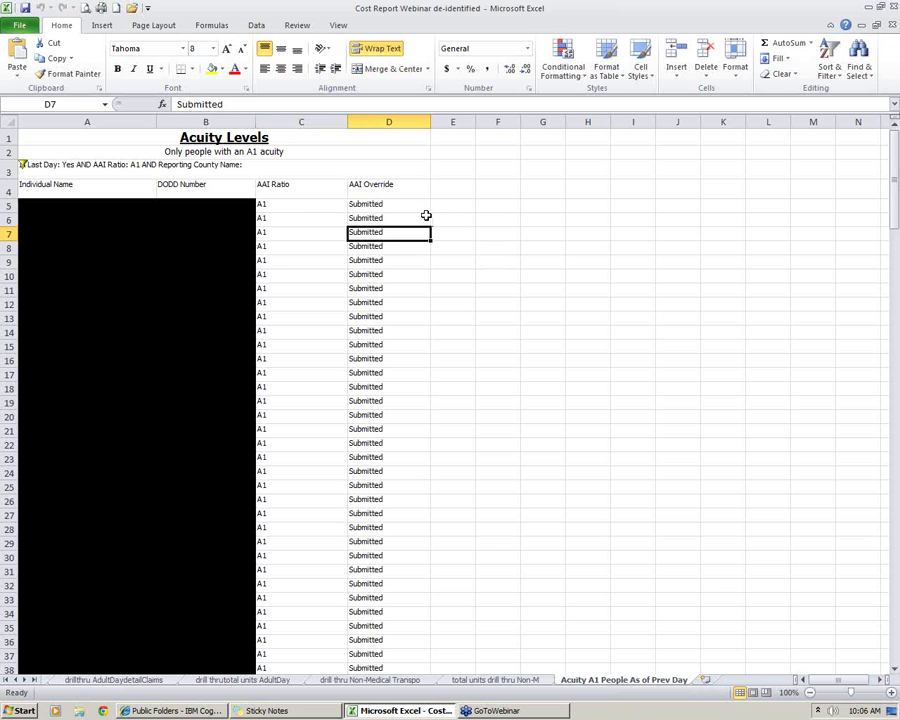
pyautogui.click(298, 206)
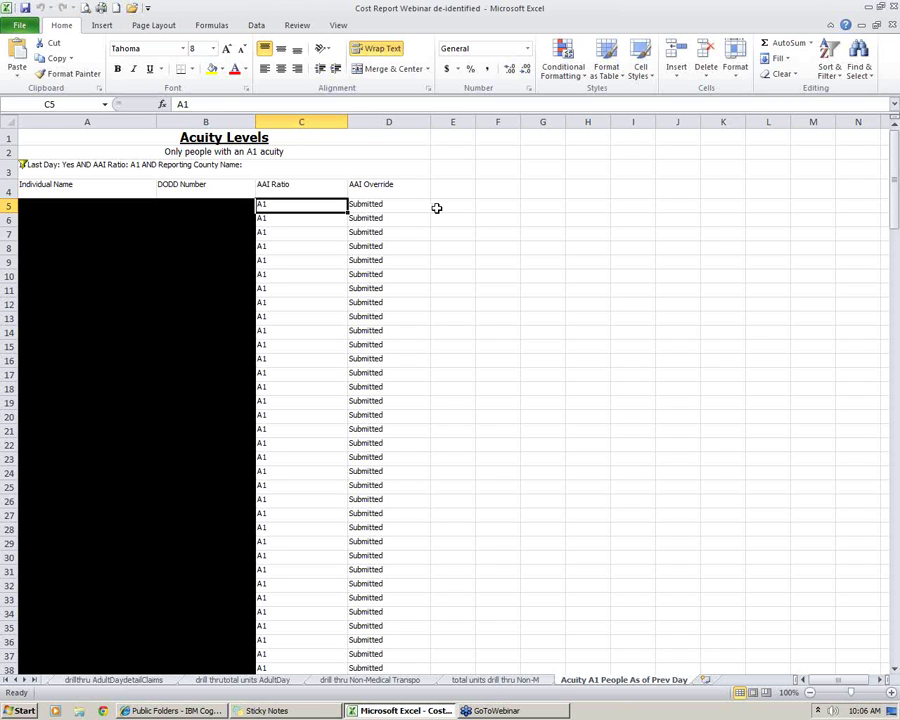
pyautogui.click(521, 403)
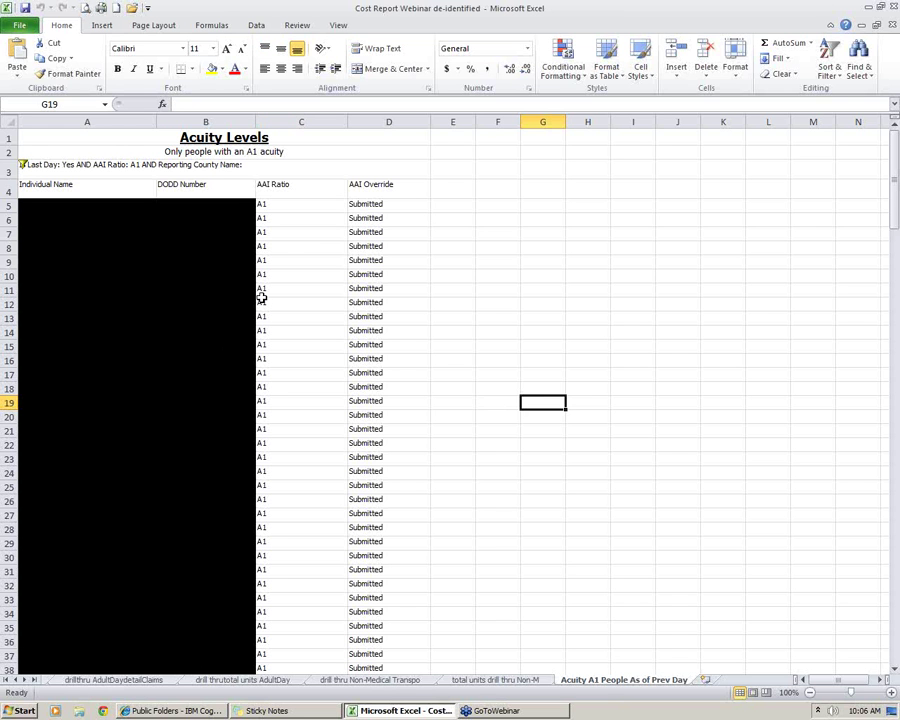
pyautogui.click(309, 209)
pyautogui.click(355, 208)
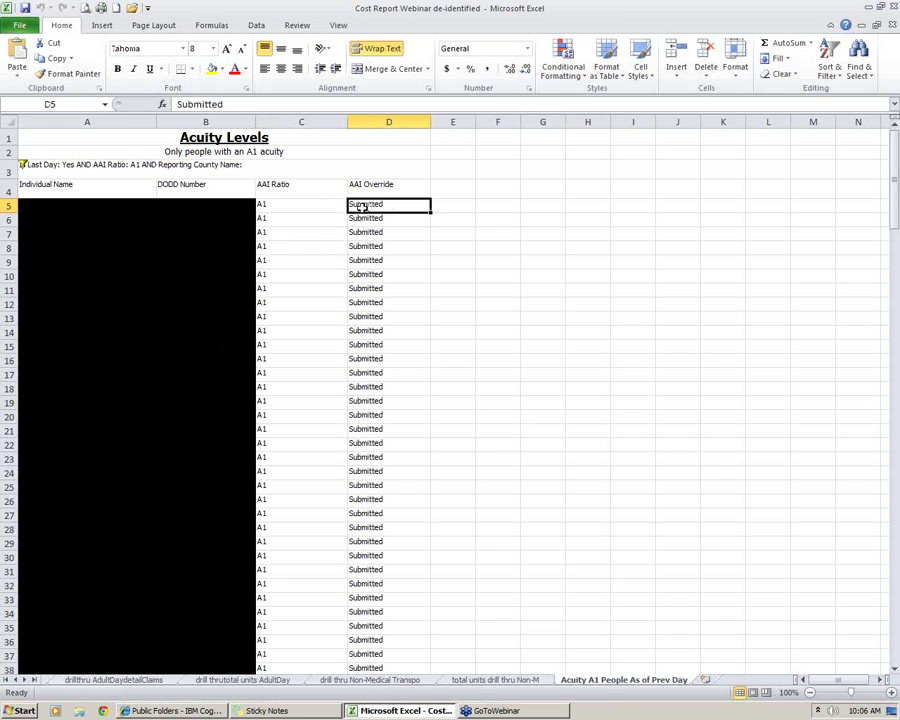
pyautogui.click(195, 711)
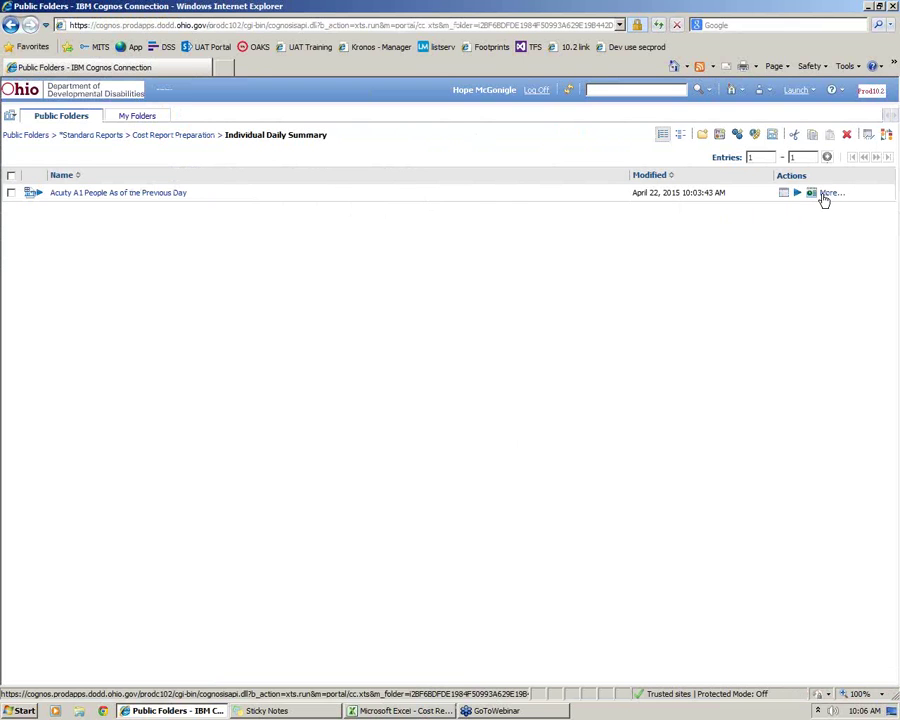
pyautogui.click(812, 197)
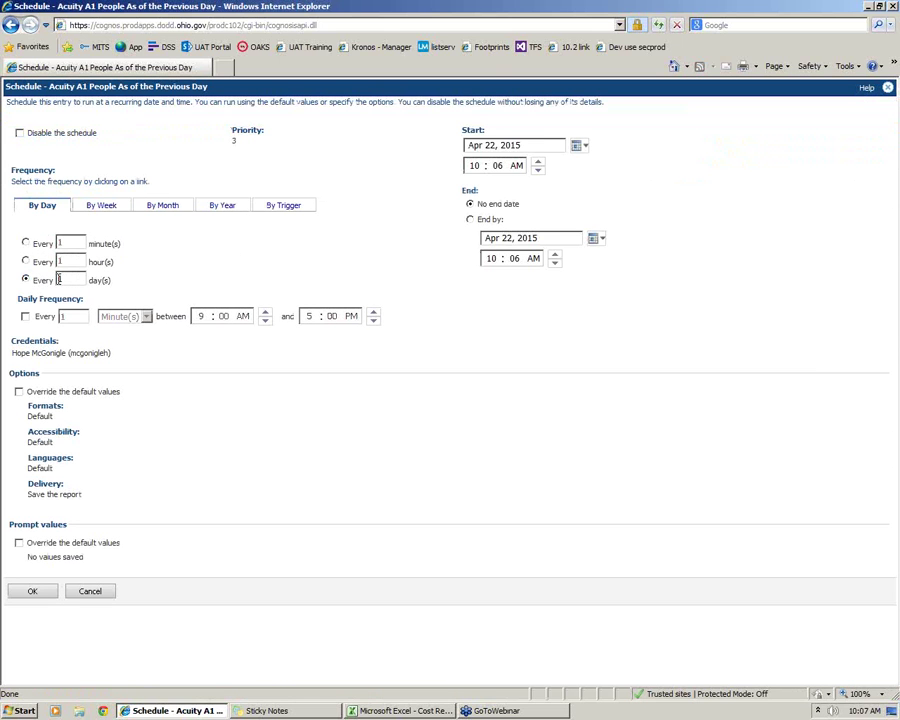
# Override schedule options to output Excel 2007 instead of HTML, and override the prompt values
pyautogui.click(19, 392)
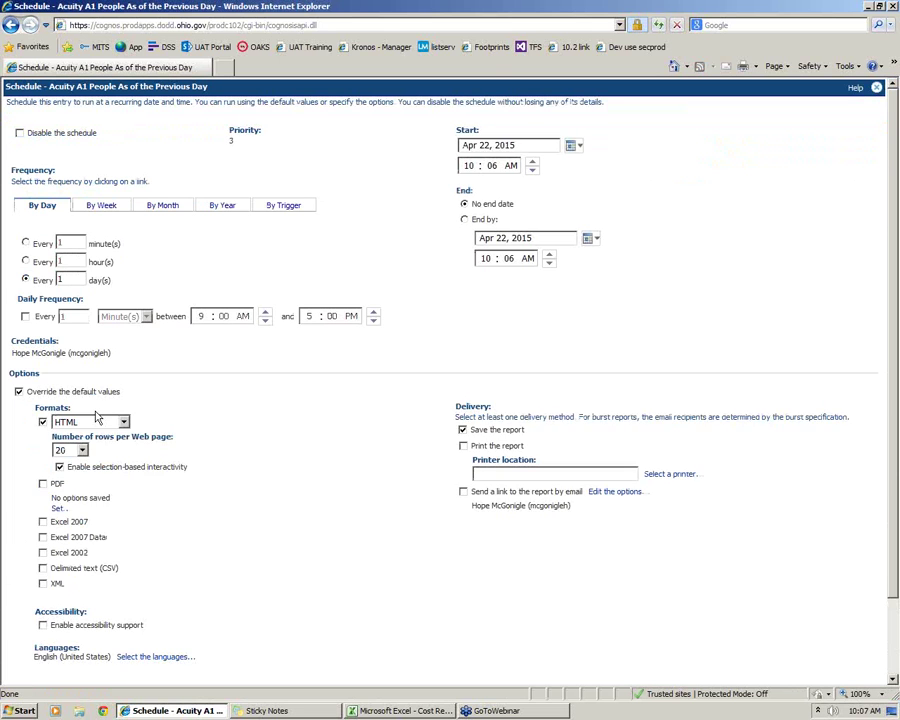
pyautogui.scroll(-2, 97, 418)
pyautogui.click(88, 333)
pyautogui.click(279, 410)
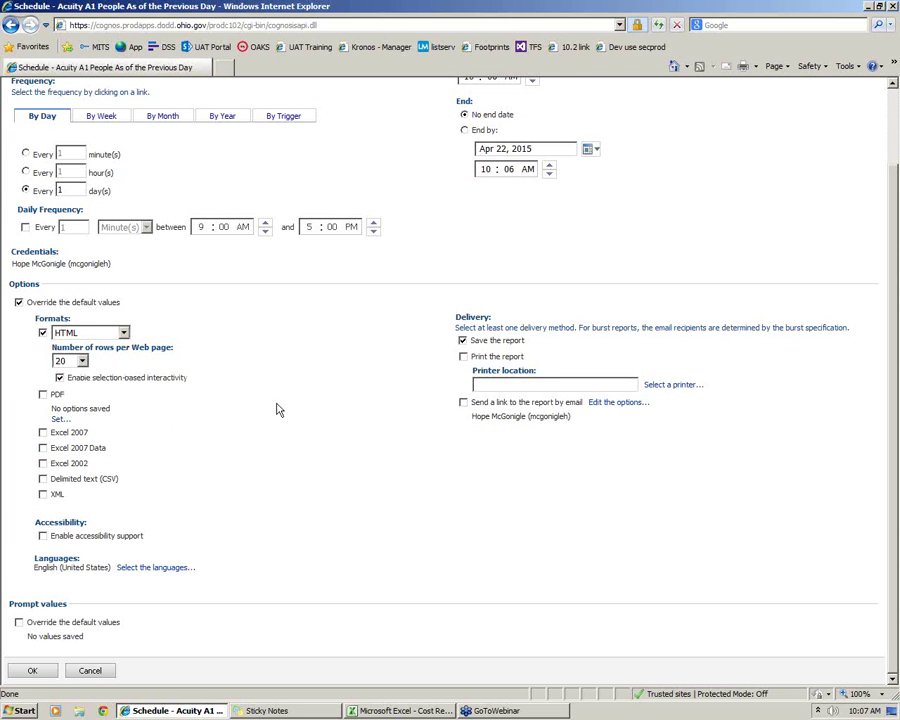
pyautogui.click(42, 332)
pyautogui.click(42, 432)
pyautogui.click(18, 622)
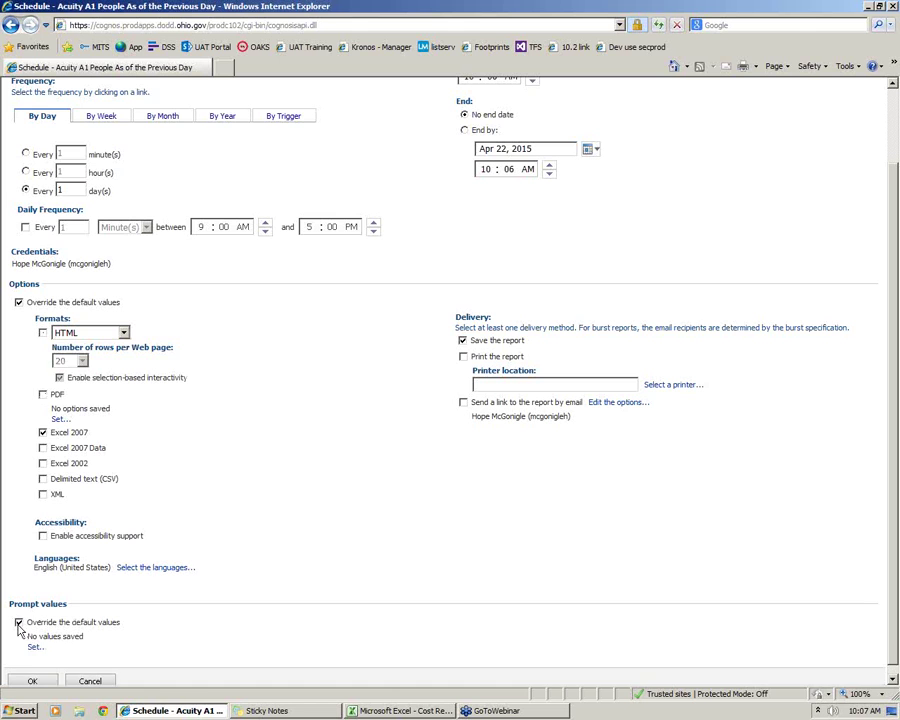
pyautogui.click(32, 648)
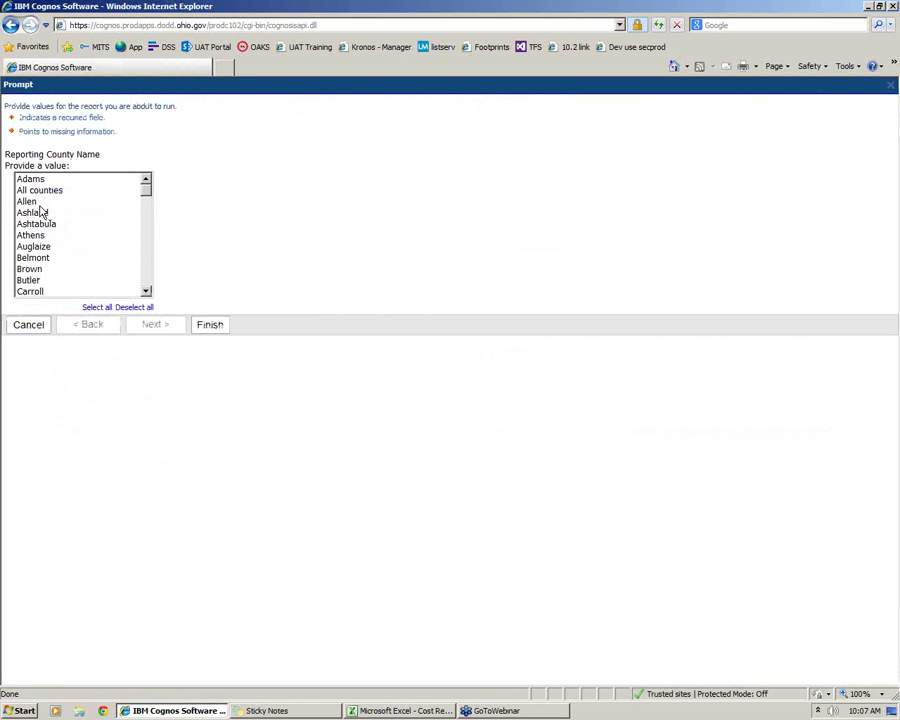
# Set Ashland as the reporting county, choose emailing a report link, and open the email options
pyautogui.click(35, 212)
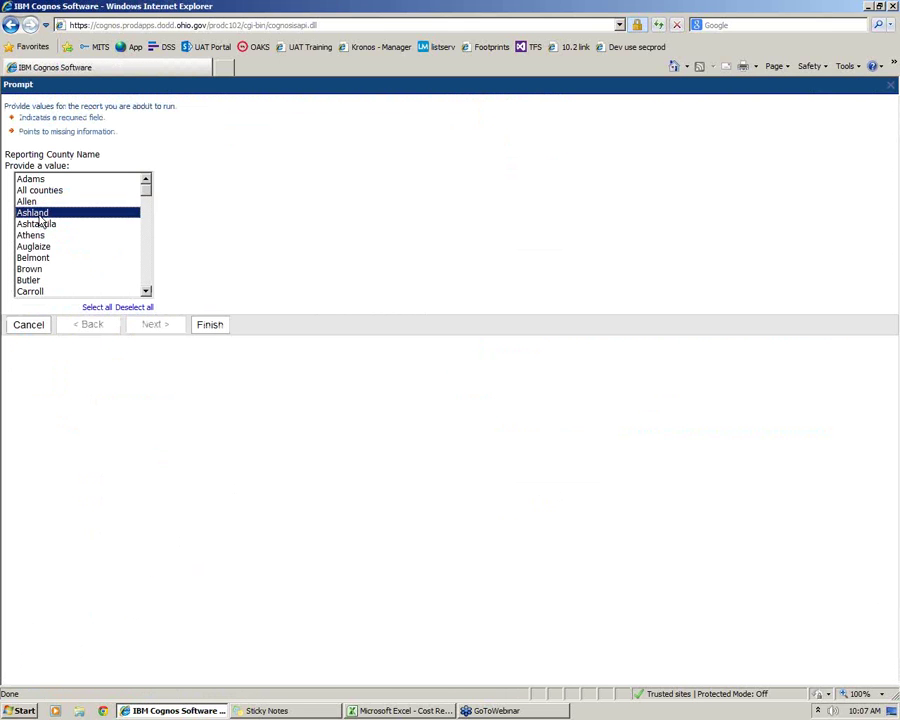
pyautogui.click(211, 326)
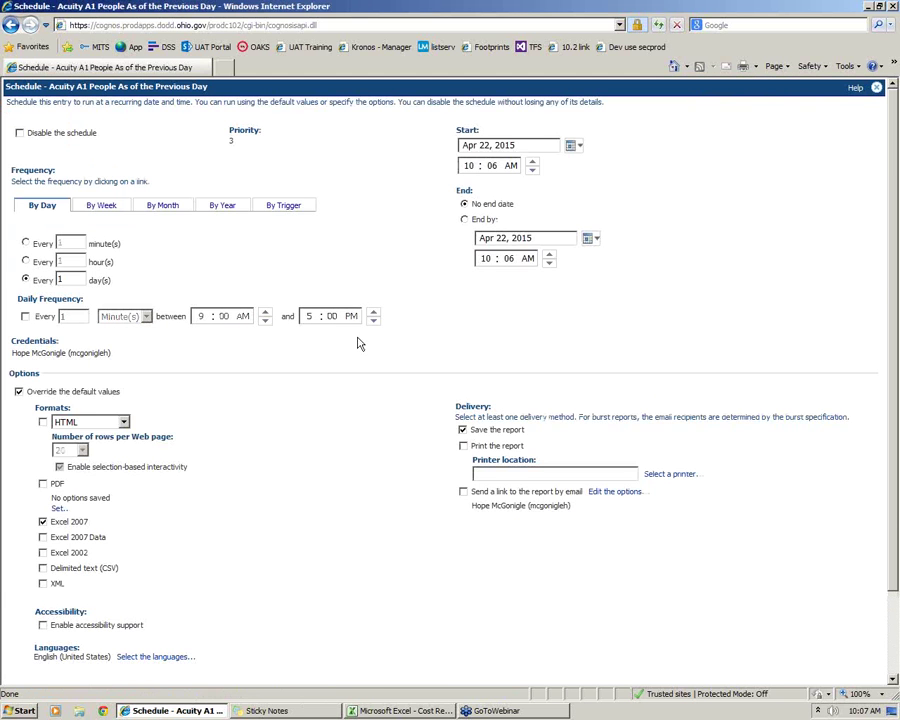
pyautogui.scroll(-3, 225, 540)
pyautogui.scroll(3, 340, 360)
pyautogui.click(463, 491)
pyautogui.click(612, 492)
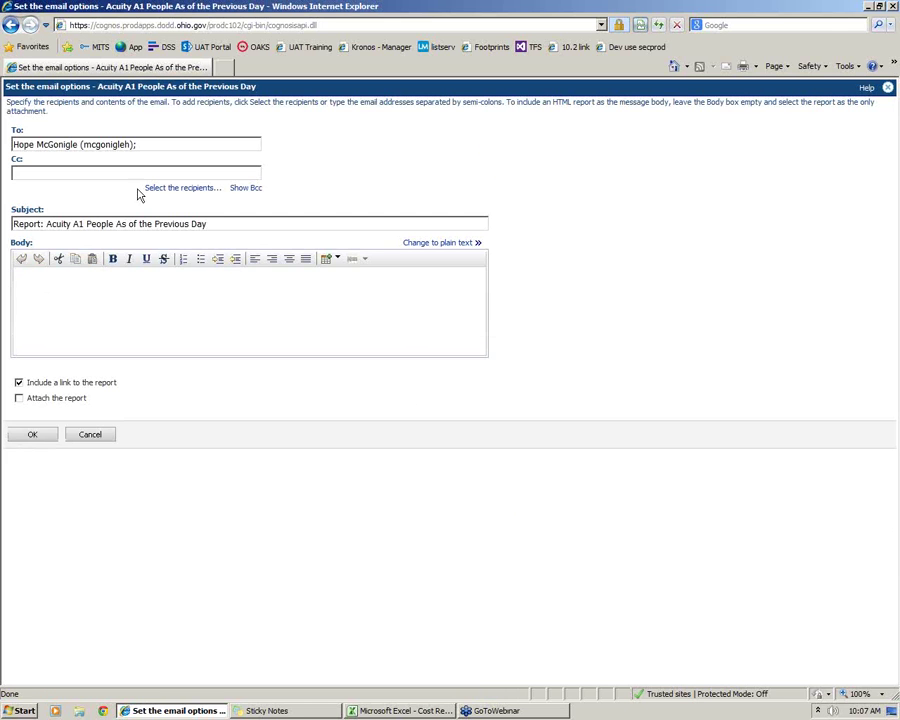
# Put placeholder text in the Cc field and write 'A1 Acuity Report' as the email body
pyautogui.click(135, 144)
pyautogui.tripleClick(135, 144)
pyautogui.click(27, 175)
pyautogui.write('fjdlfjdofjsdlfjsdkl')
pyautogui.click(66, 303)
pyautogui.write('A1; Aquity')
pyautogui.write(' REpo')
pyautogui.press('BackSpace')
pyautogui.press('BackSpace')
pyautogui.press('BackSpace')
pyautogui.write('eport')
# Attach the report to the email instead of including a link
pyautogui.click(19, 382)
pyautogui.click(19, 398)
pyautogui.click(19, 382)
pyautogui.click(19, 398)
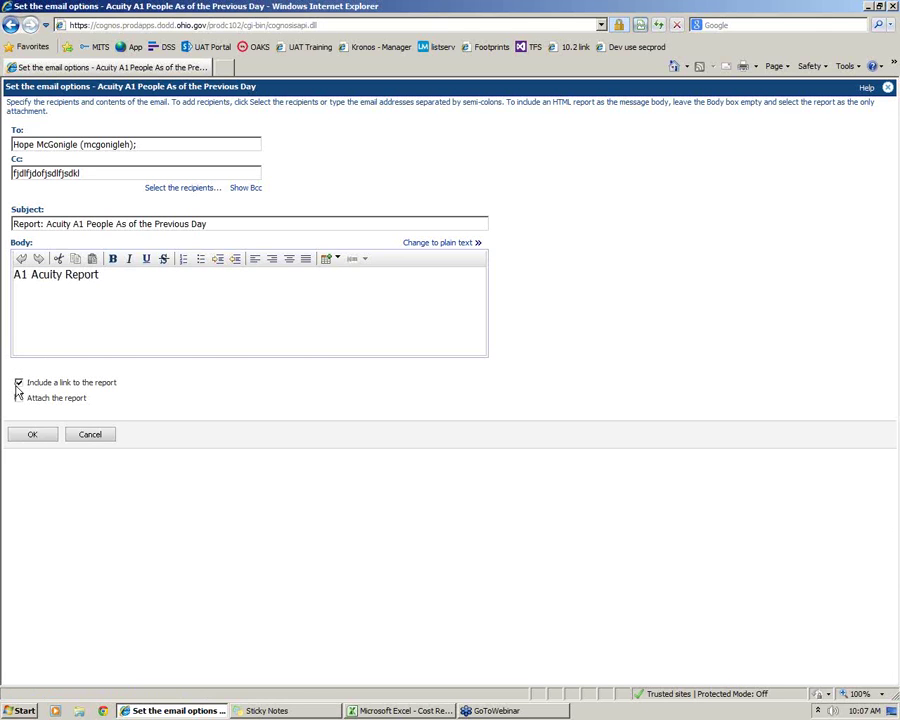
pyautogui.click(19, 382)
pyautogui.click(19, 398)
# Select the existing To recipient so it can be replaced
pyautogui.tripleClick(166, 142)
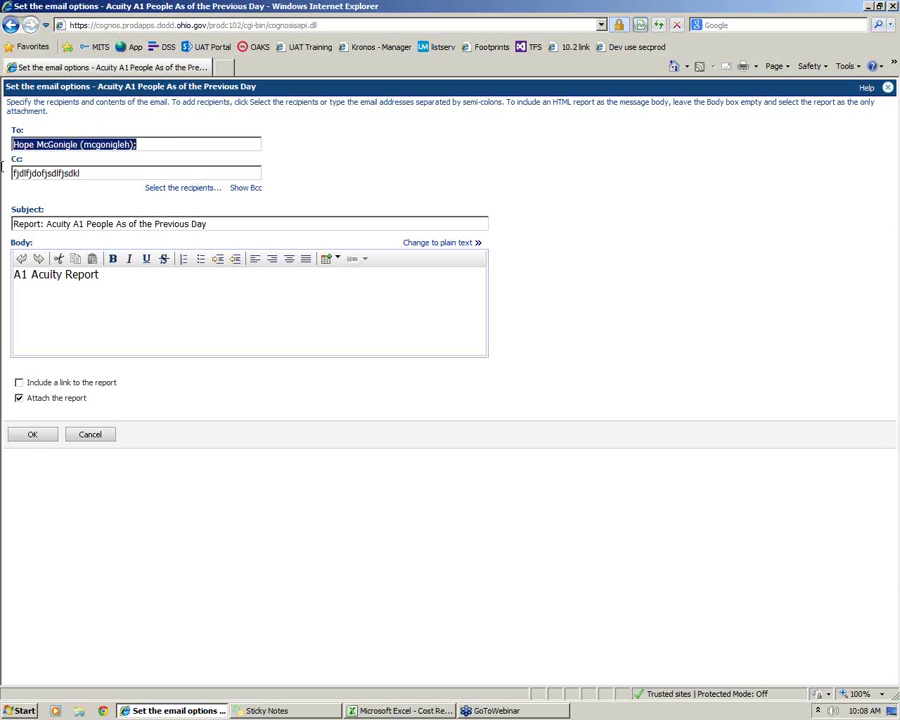
pyautogui.click(135, 150)
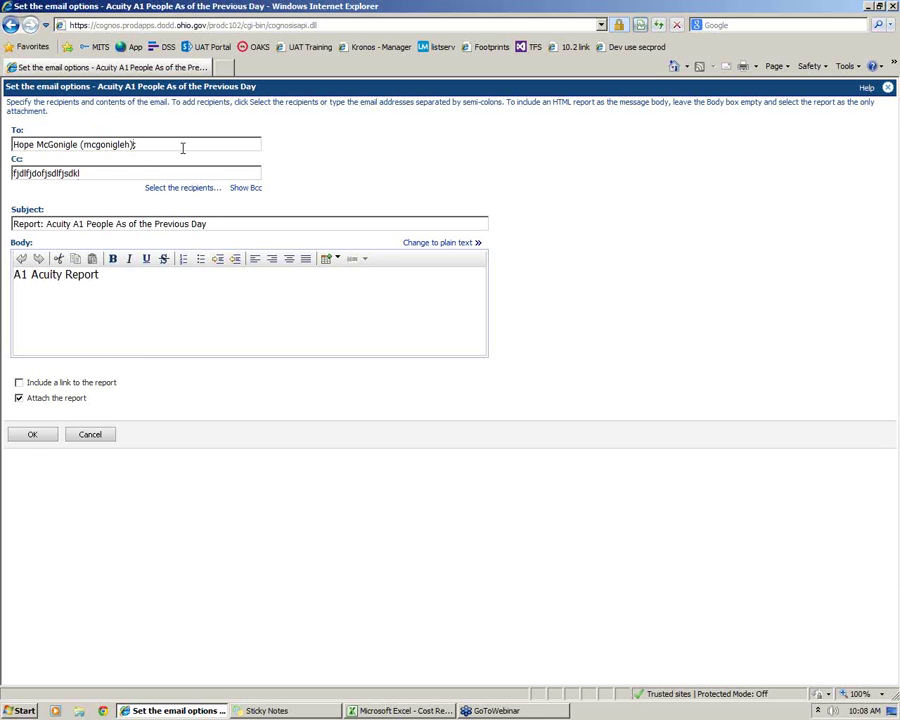
pyautogui.tripleClick(182, 147)
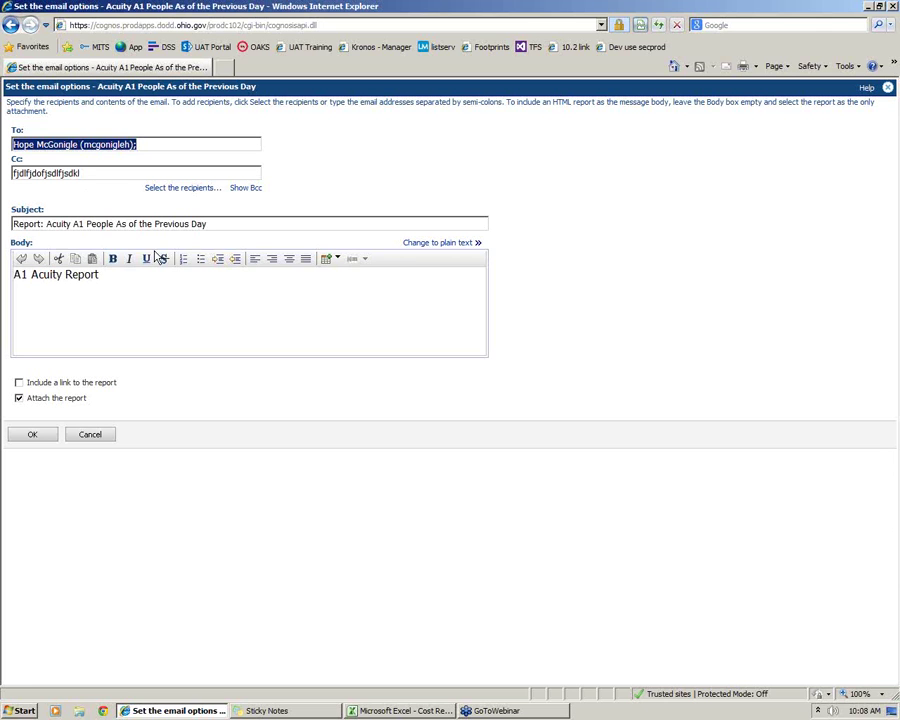
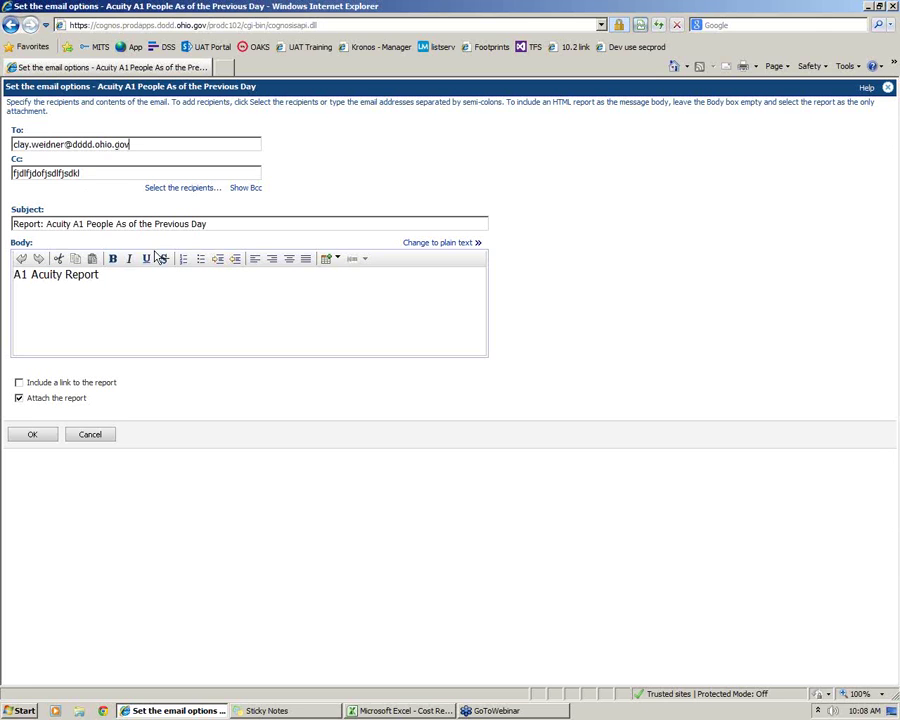
# Enter the new recipient's e-mail in To and replace the Cc placeholder with three colleagues' e-mail addresses
pyautogui.moveTo(107, 178); pyautogui.dragTo(8, 173)
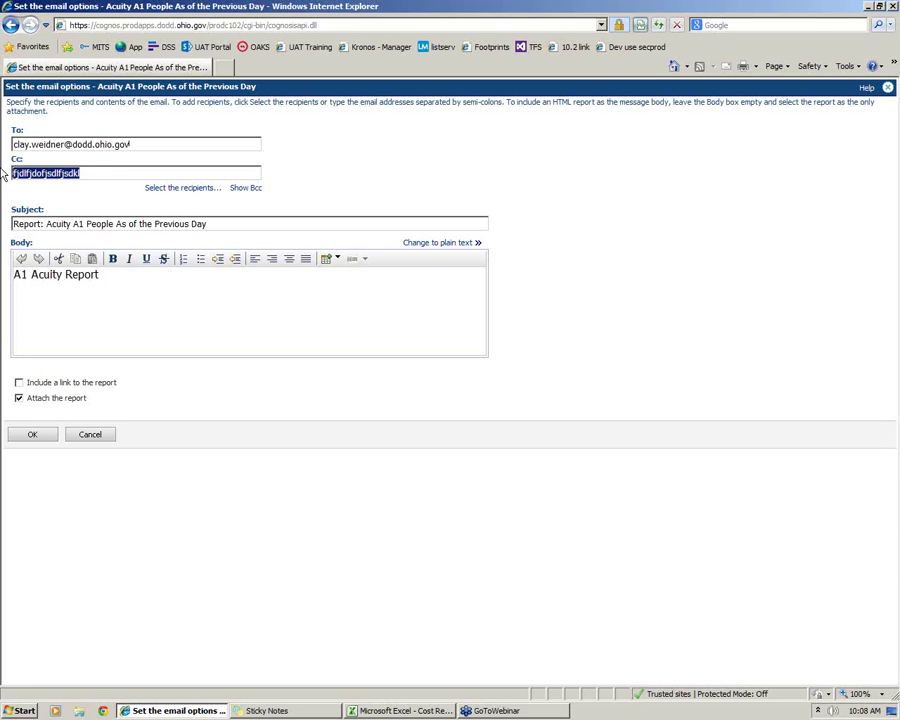
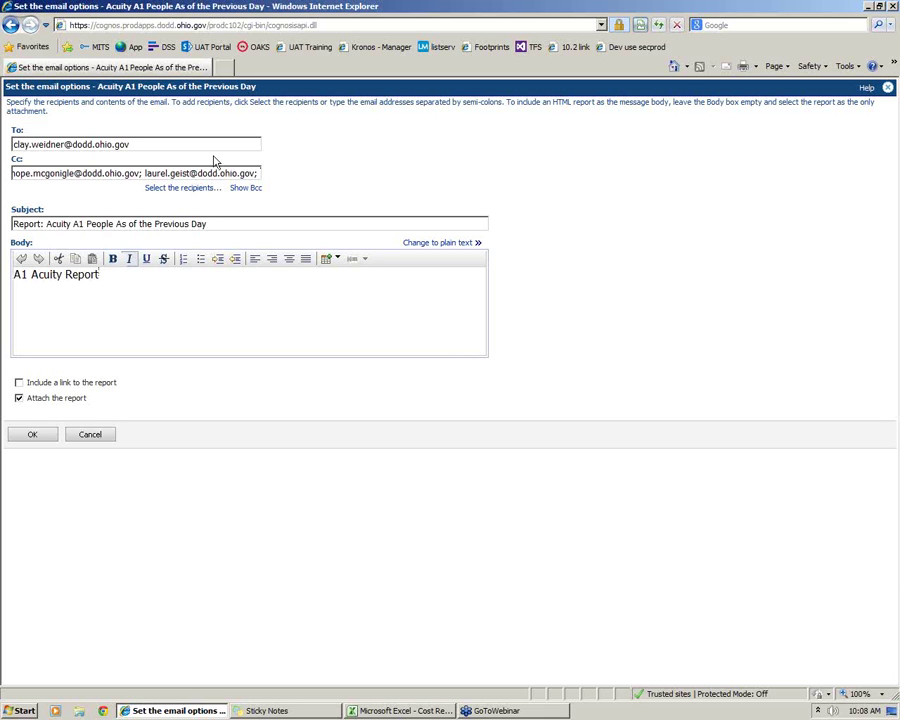
pyautogui.moveTo(237, 173); pyautogui.dragTo(171, 173)
pyautogui.hotkey('ctrl', 'a')
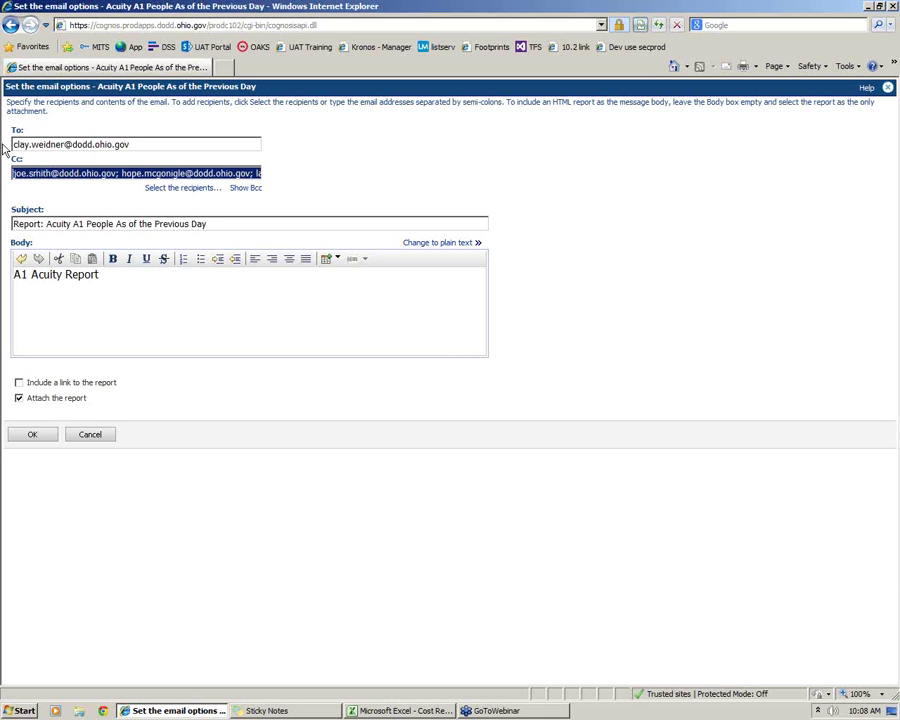
pyautogui.click(378, 191)
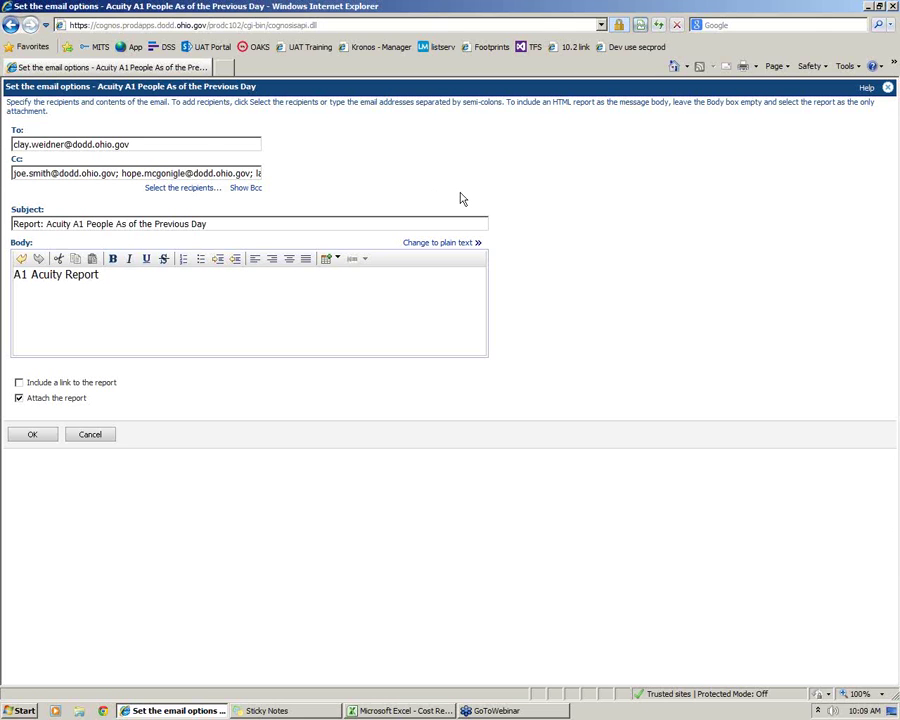
# Write 'Should not have anyone; If someone shows' in the email body, fixing the typo
pyautogui.click(229, 286)
pyautogui.write('Should hot have an')
pyautogui.press('BackSpace')
pyautogui.press('BackSpace')
pyautogui.press('BackSpace')
pyautogui.press('BackSpace')
pyautogui.press('BackSpace')
pyautogui.press('BackSpace')
pyautogui.press('BackSpace')
pyautogui.press('BackSpace')
pyautogui.press('BackSpace')
pyautogui.press('BackSpace')
pyautogui.press('BackSpace')
pyautogui.press('BackSpace')
pyautogui.write('not have anyone; ')
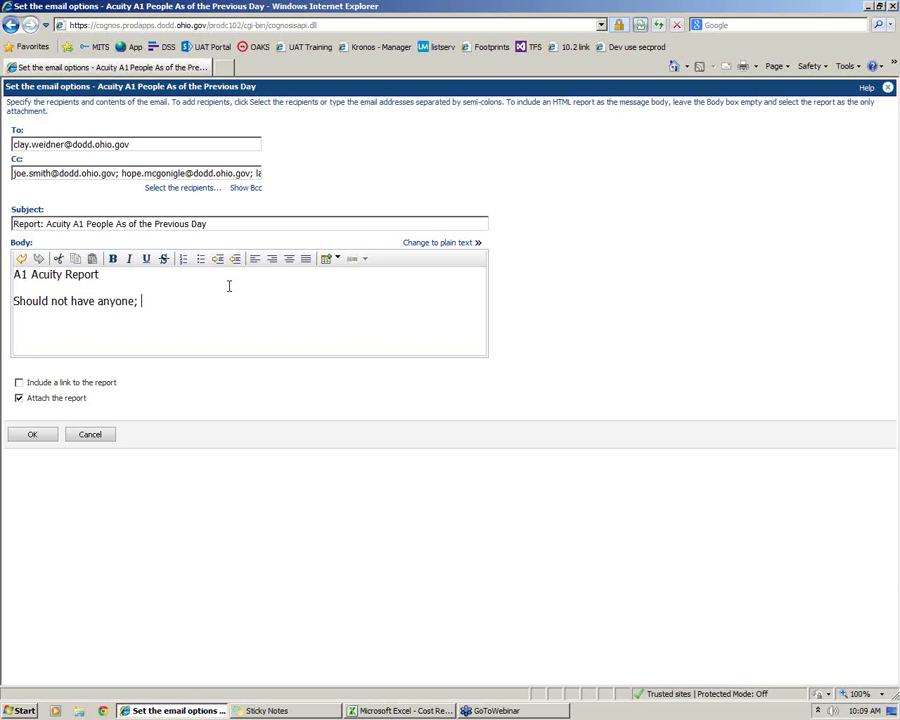
pyautogui.write('If someone shows')
# Review the To and Cc recipient addresses
pyautogui.moveTo(166, 148); pyautogui.dragTo(4, 153)
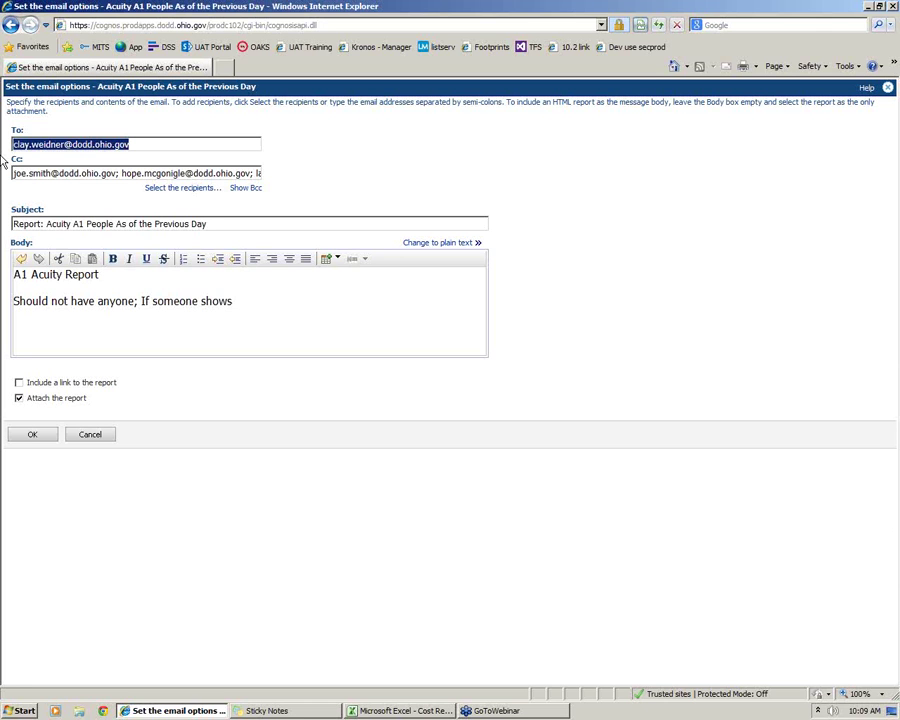
pyautogui.click(75, 145)
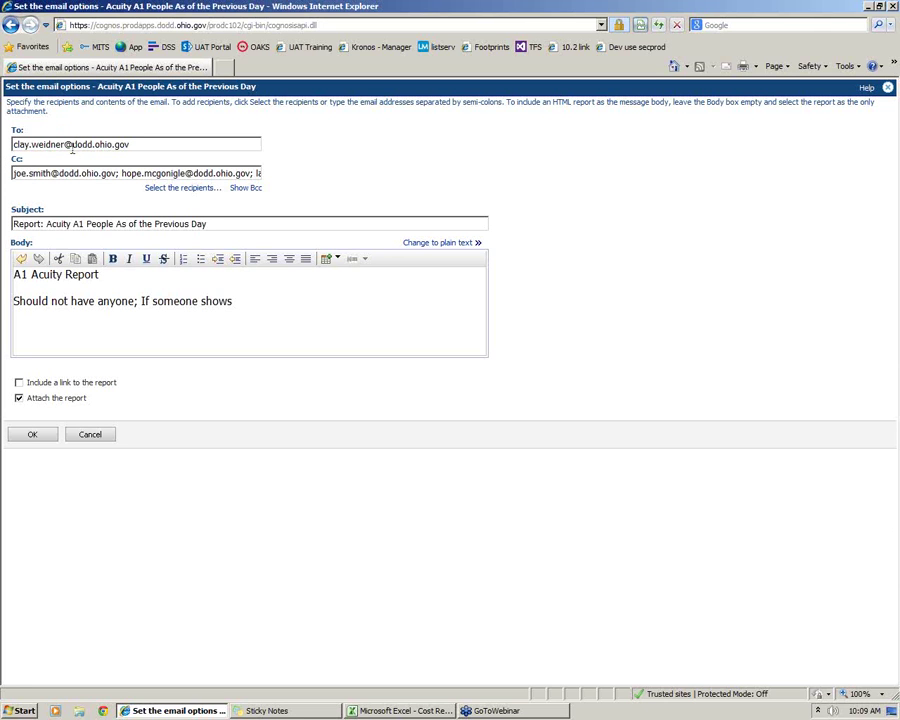
pyautogui.moveTo(30, 174); pyautogui.dragTo(8, 194)
pyautogui.click(22, 174)
pyautogui.click(17, 174)
# Append 'up, please correct in AAI' after 'shows' in the email body
pyautogui.moveTo(31, 274); pyautogui.dragTo(217, 303)
pyautogui.click(155, 314)
pyautogui.click(54, 273)
pyautogui.click(100, 335)
pyautogui.write('up, please correct')
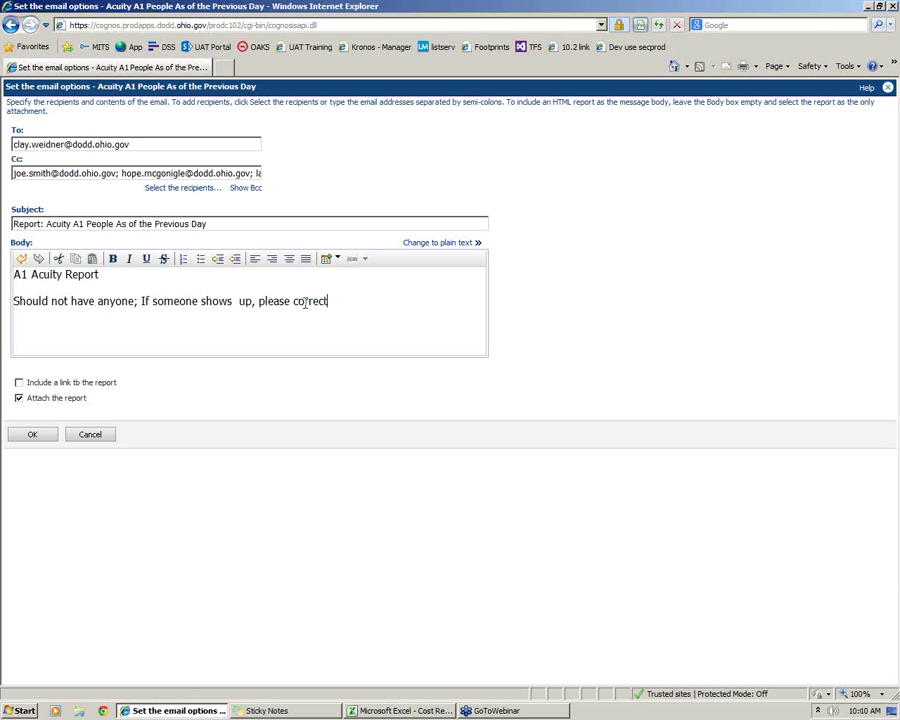
pyautogui.write(' in AAI')
# Keep 'Attach the report' checked, without including a link to the report
pyautogui.click(19, 385)
pyautogui.click(19, 398)
pyautogui.click(19, 383)
pyautogui.click(19, 398)
pyautogui.moveTo(88, 410); pyautogui.dragTo(34, 406)
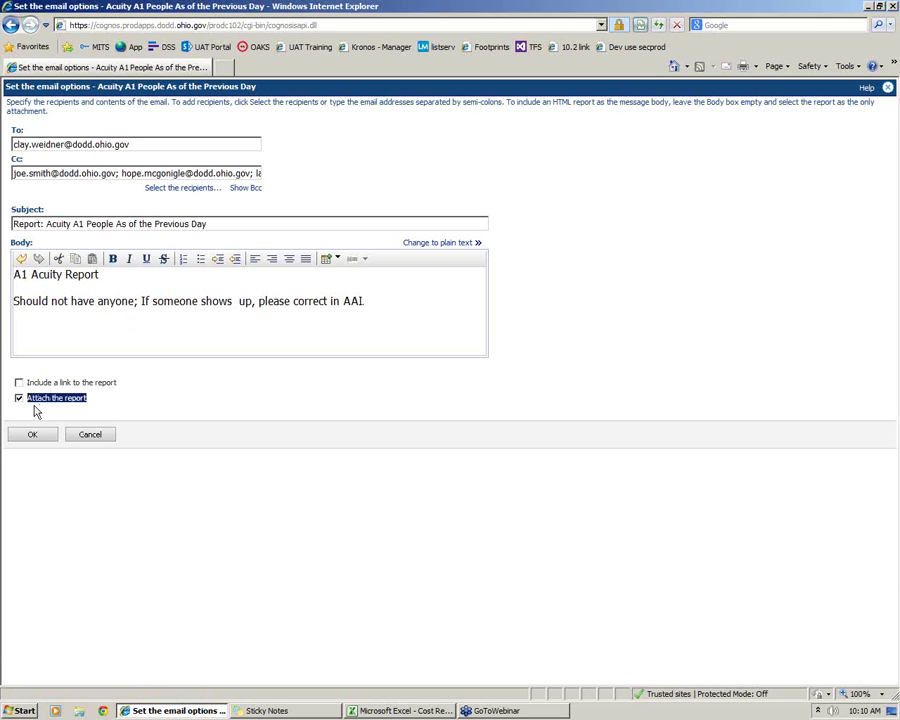
pyautogui.click(74, 402)
pyautogui.click(18, 399)
# Cancel the email options and return to the still-enabled schedule page
pyautogui.click(110, 441)
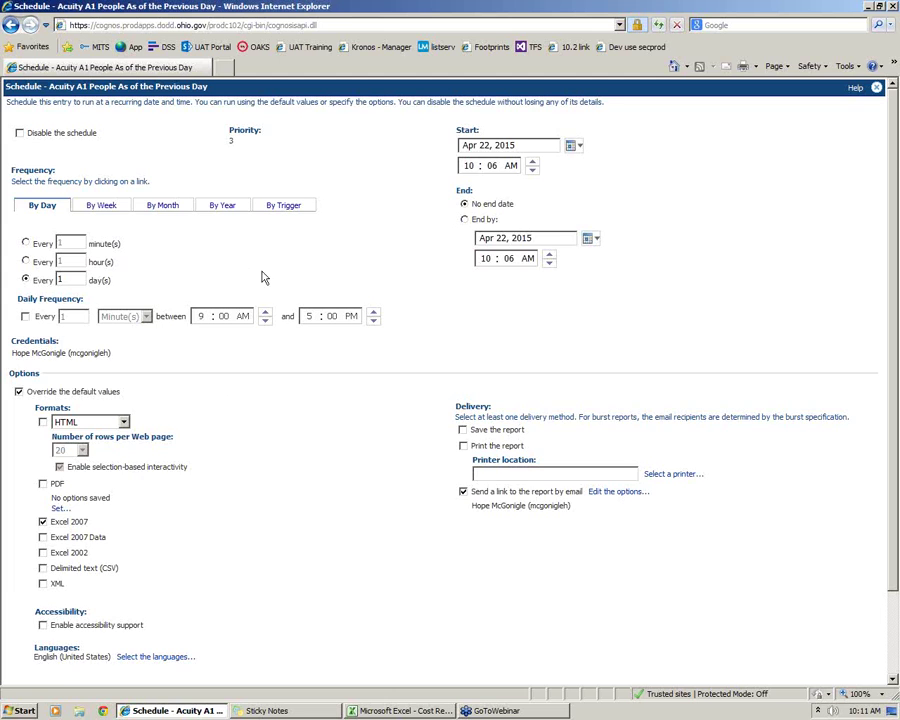
pyautogui.scroll(-3, 308, 350)
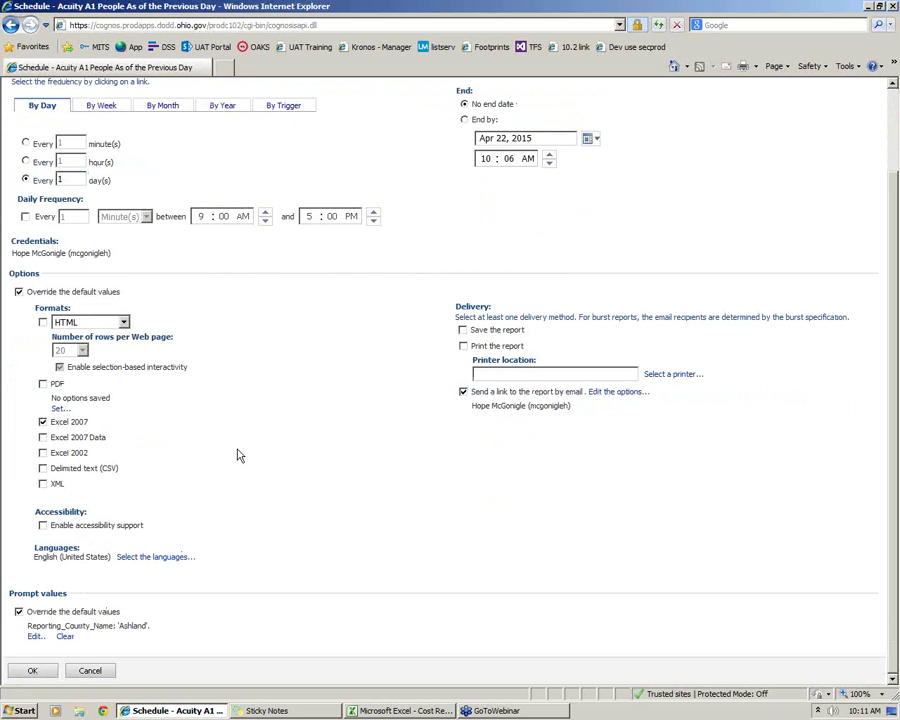
pyautogui.scroll(3, 240, 452)
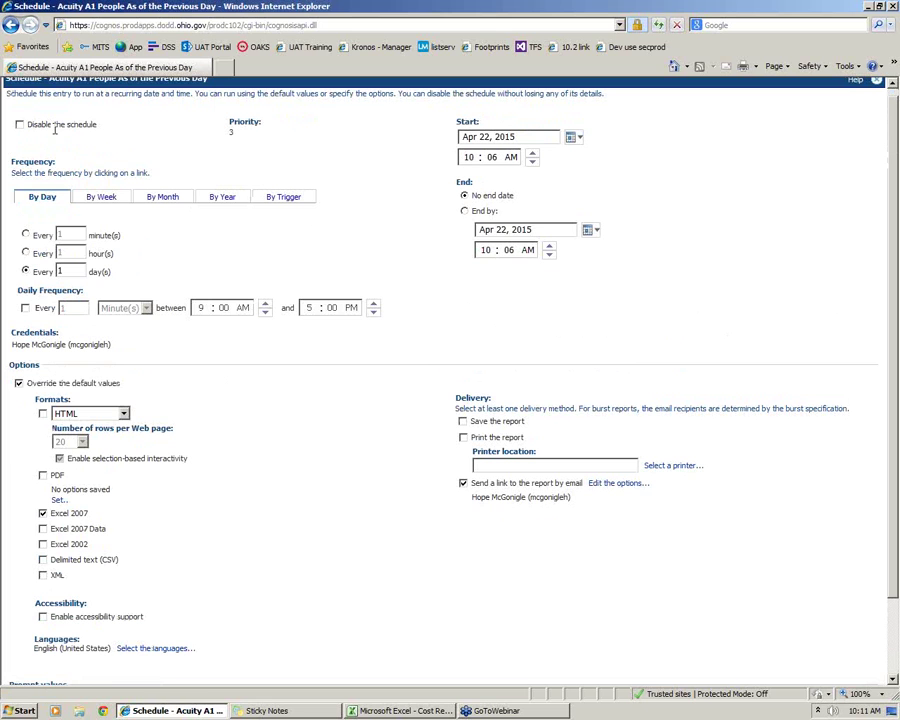
pyautogui.click(19, 124)
pyautogui.click(19, 124)
# Set a By Week frequency with Monday, Tuesday, Thursday and Friday ticked
pyautogui.click(95, 199)
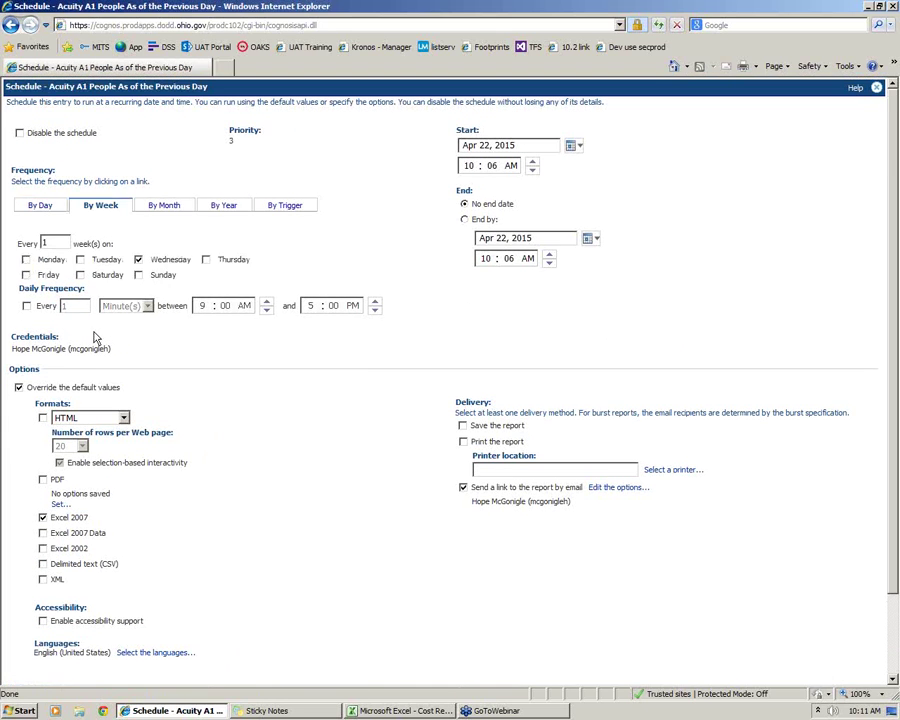
pyautogui.click(26, 260)
pyautogui.click(80, 260)
pyautogui.click(205, 259)
pyautogui.click(26, 275)
# Switch to a By Month frequency, running on the fourth Wednesday of every month
pyautogui.click(176, 205)
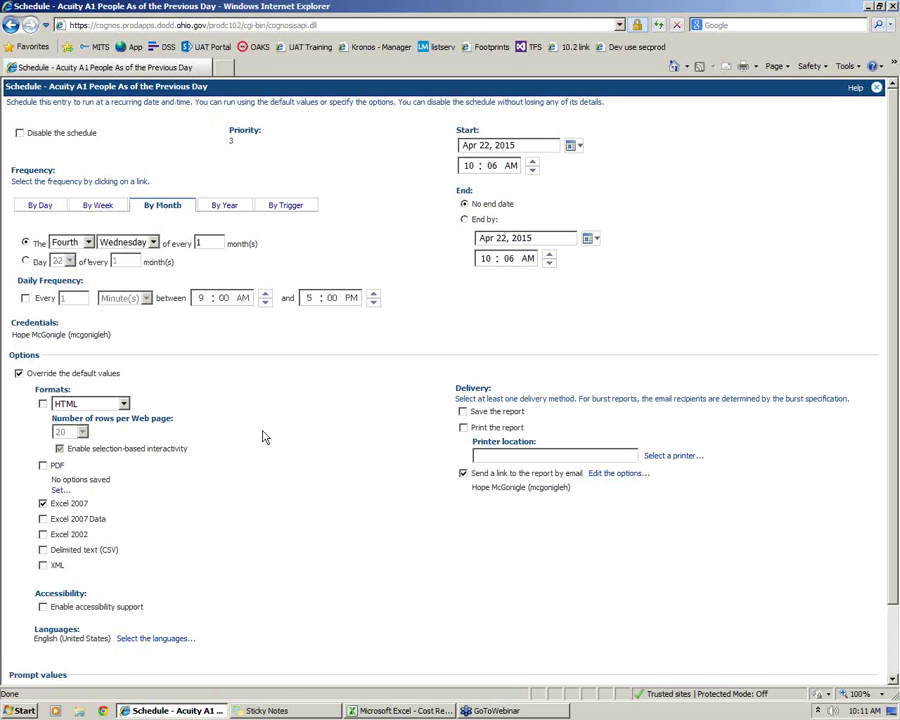
pyautogui.scroll(-2, 266, 432)
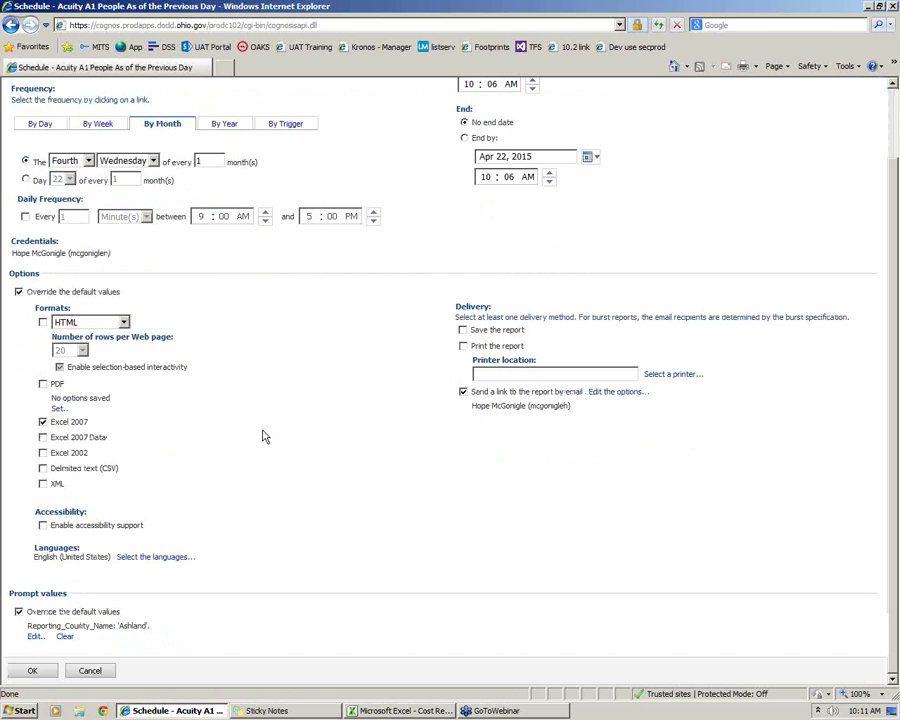
pyautogui.rightClick(263, 436)
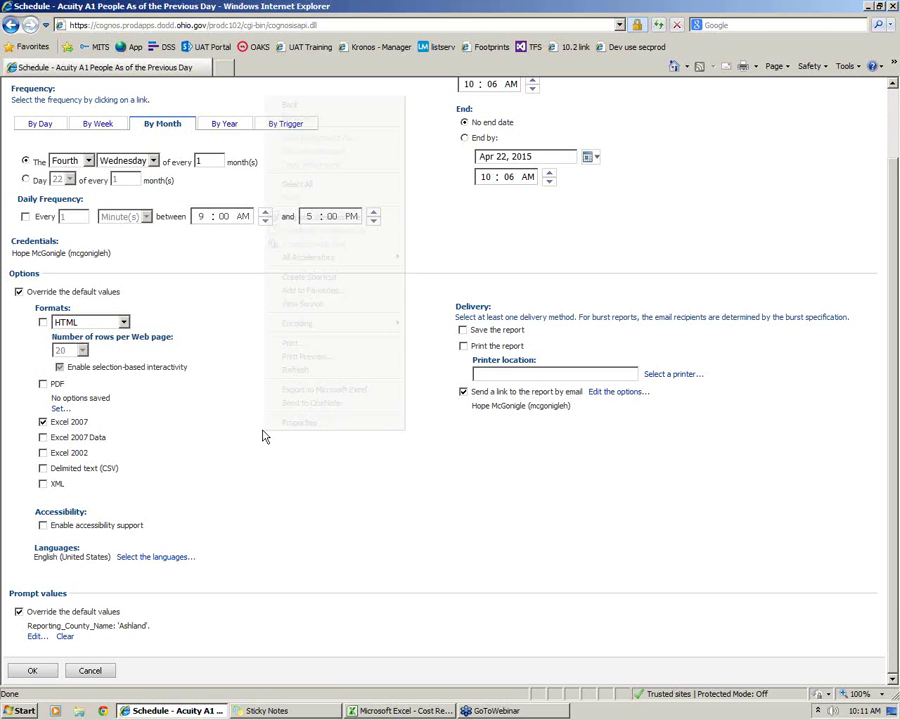
pyautogui.click(293, 508)
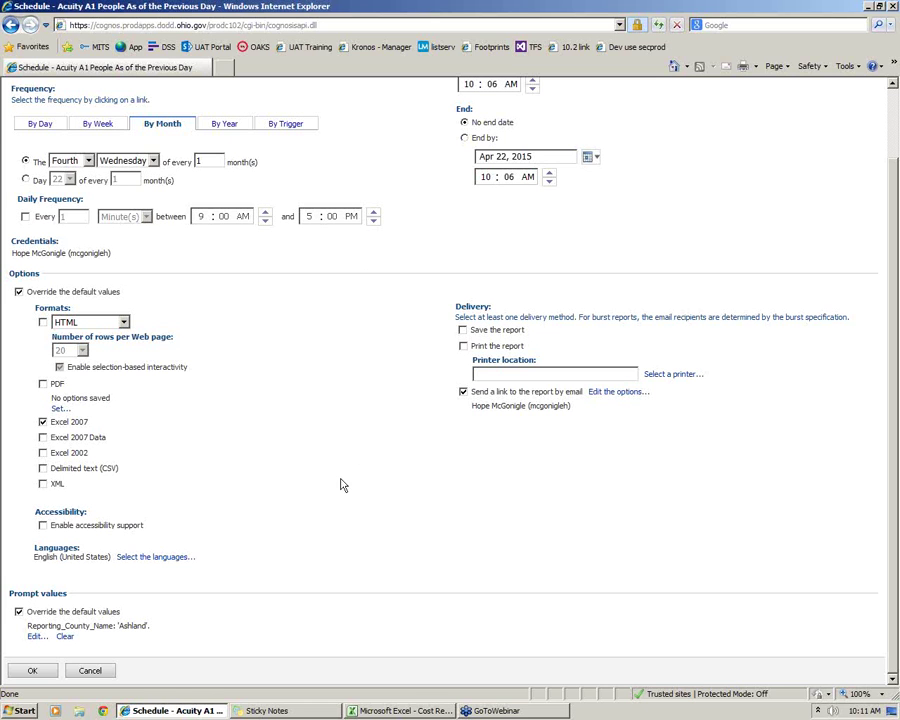
# Cancel the schedule, confirm discarding changes, and return to the Cost Report Preparation folder
pyautogui.click(95, 670)
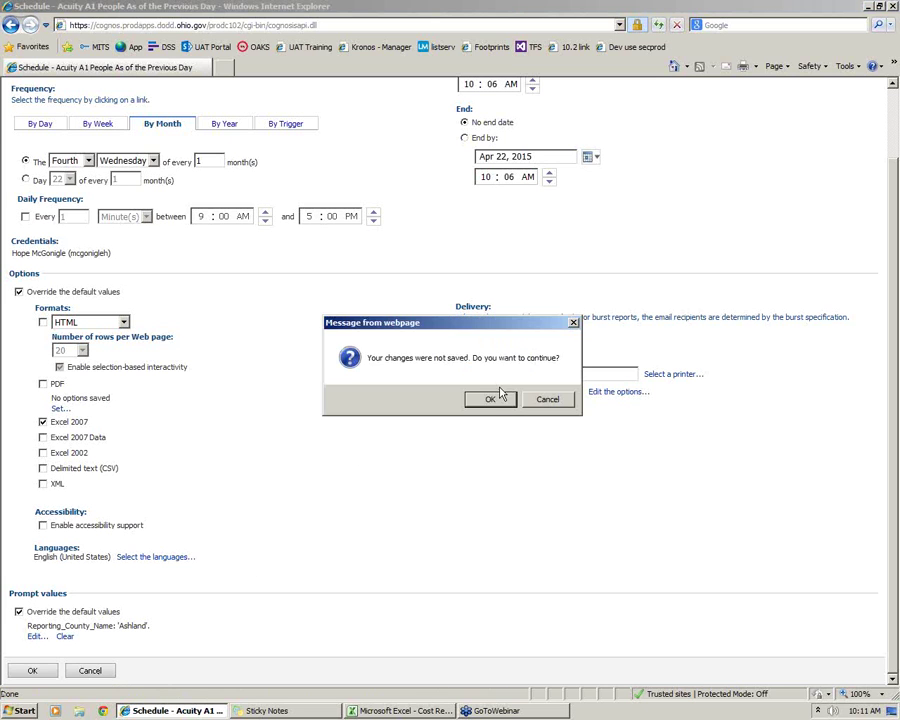
pyautogui.click(492, 400)
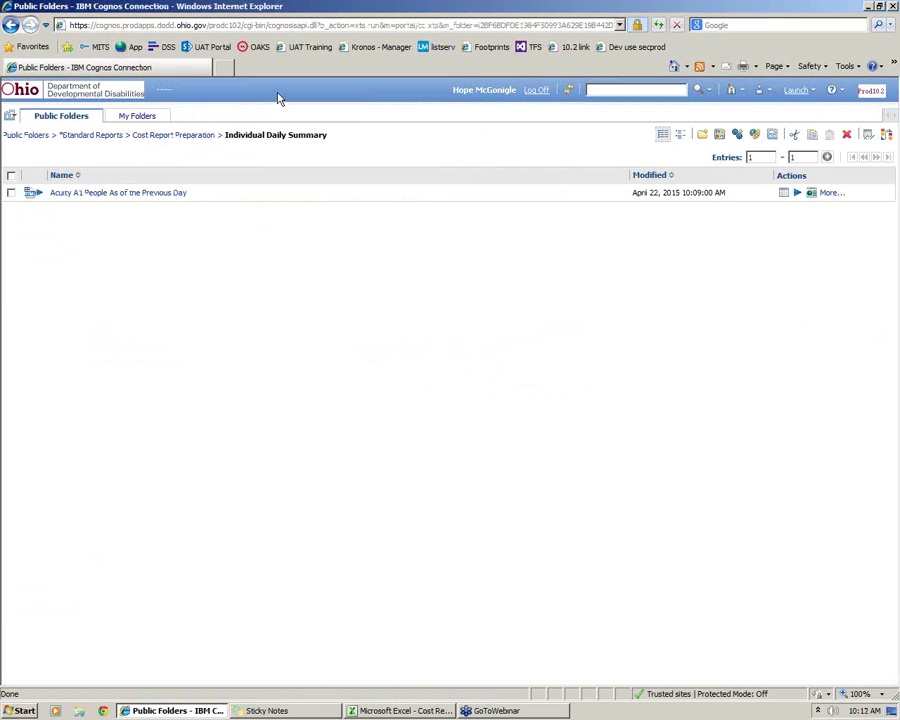
pyautogui.click(172, 134)
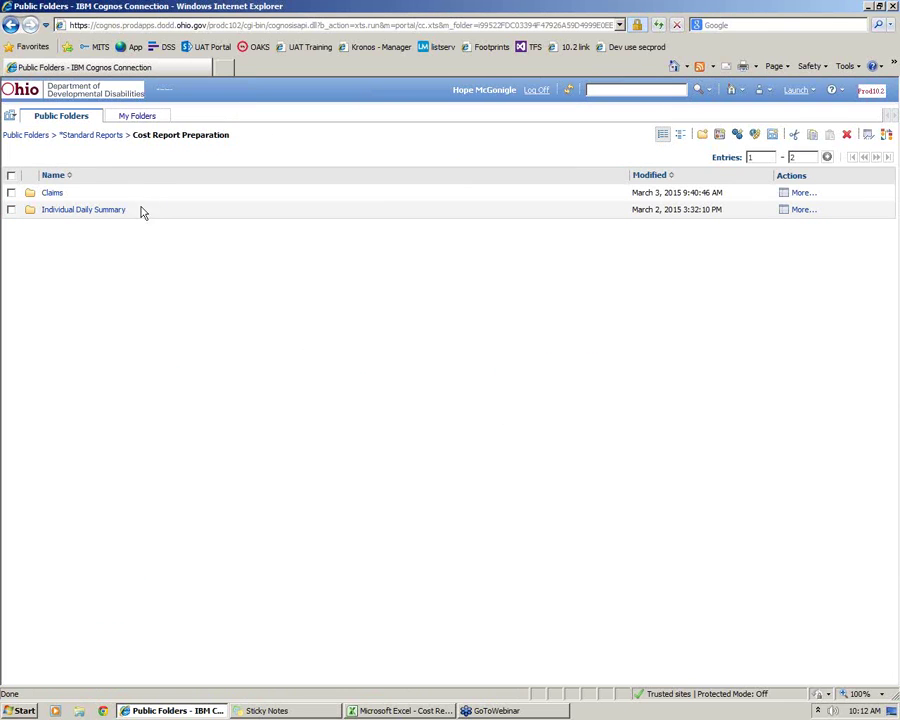
pyautogui.click(54, 194)
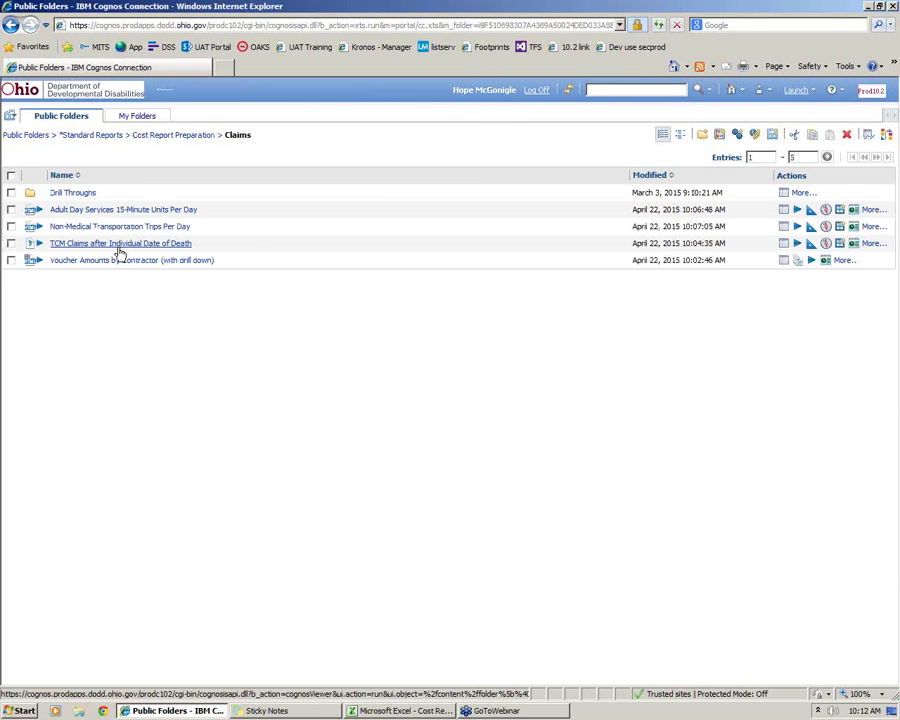
pyautogui.rightClick(119, 251)
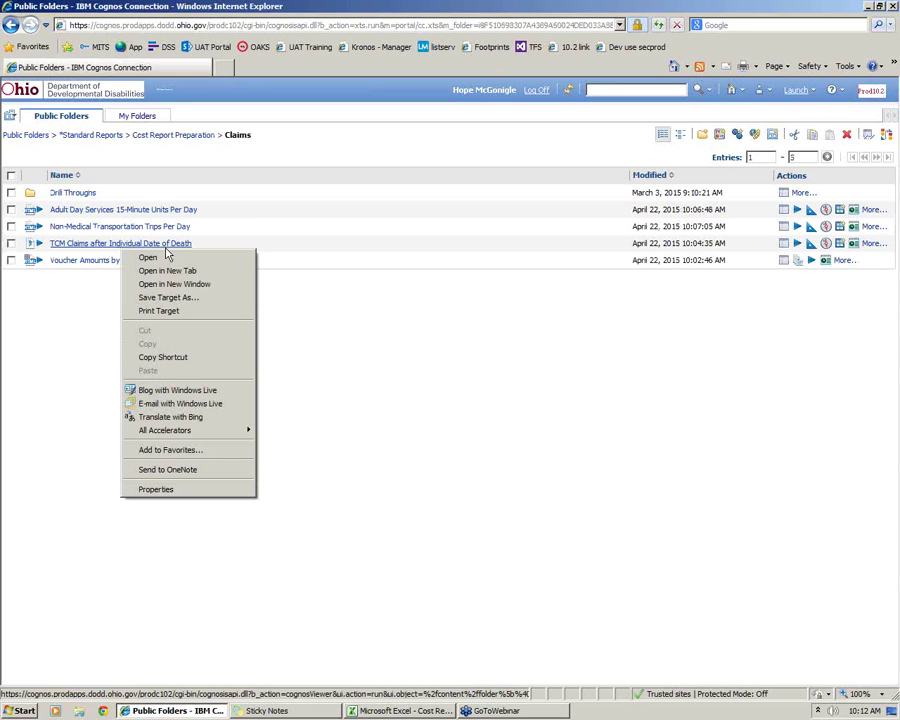
pyautogui.click(345, 436)
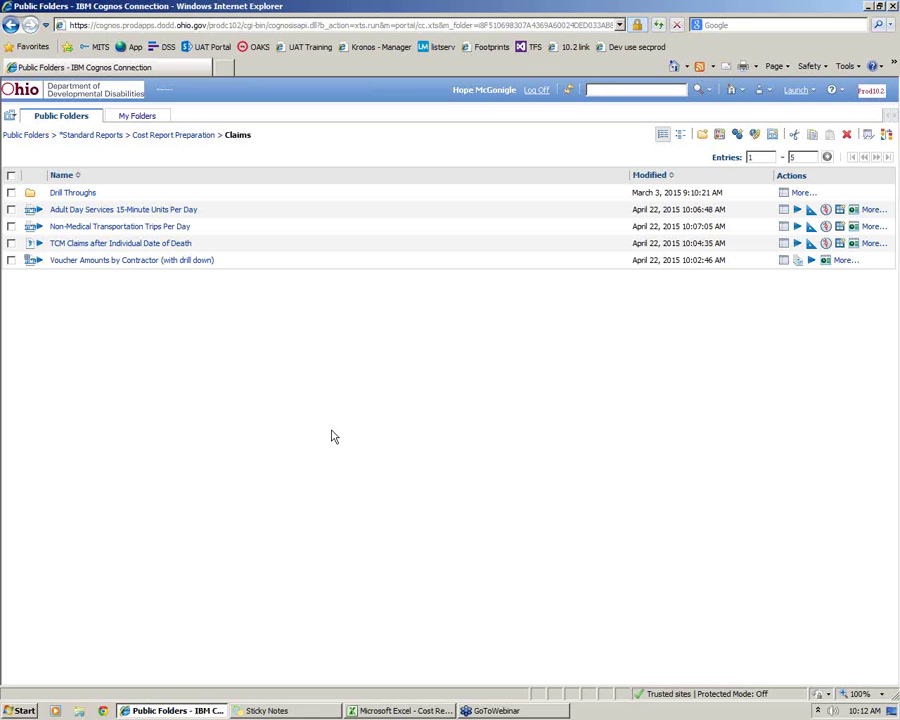
pyautogui.rightClick(332, 434)
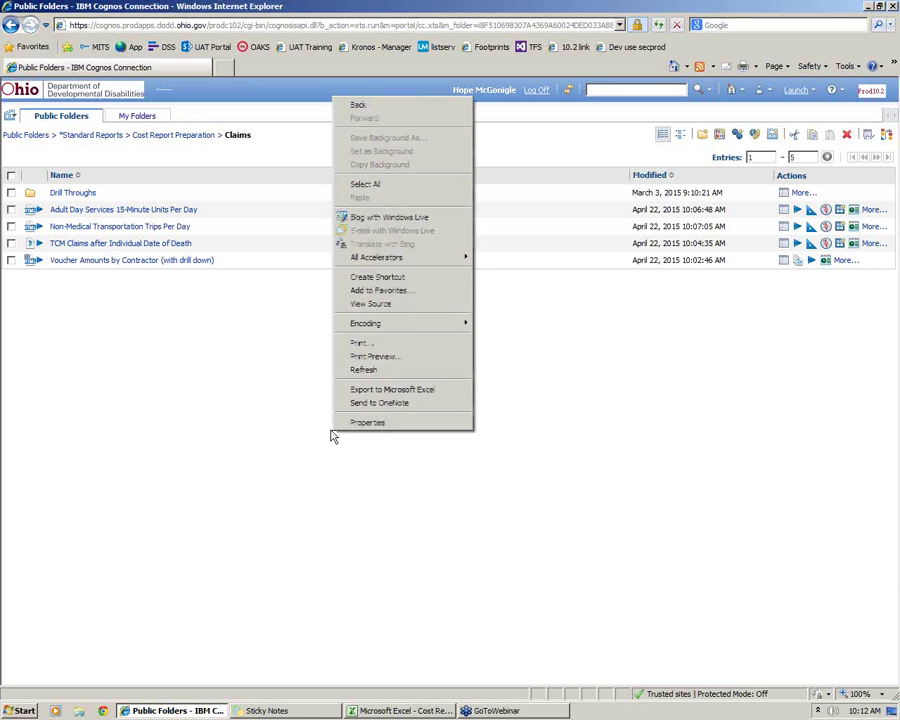
pyautogui.click(283, 427)
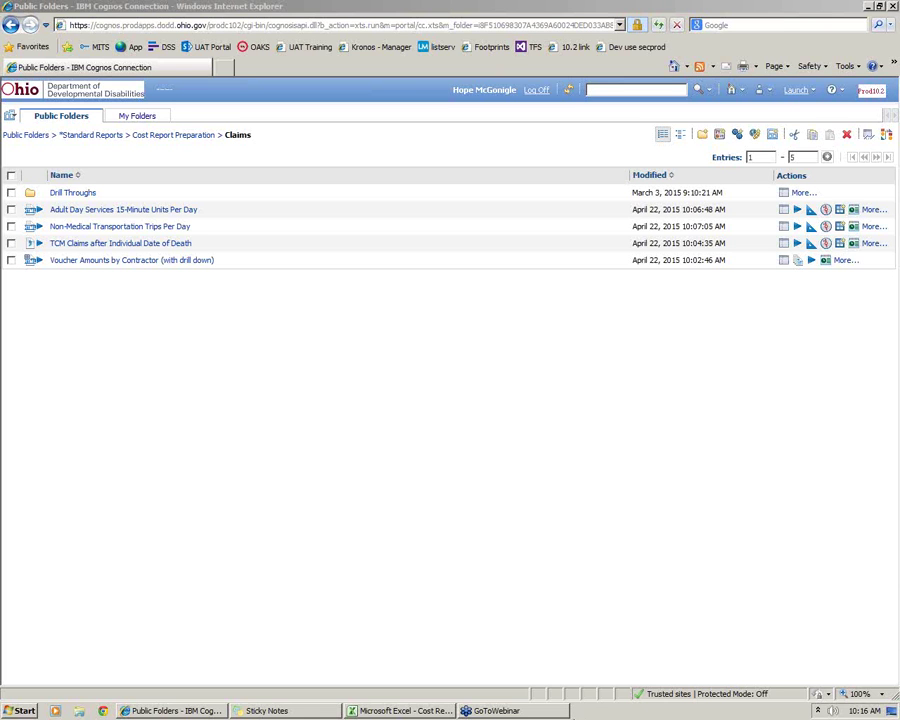
pyautogui.click(555, 714)
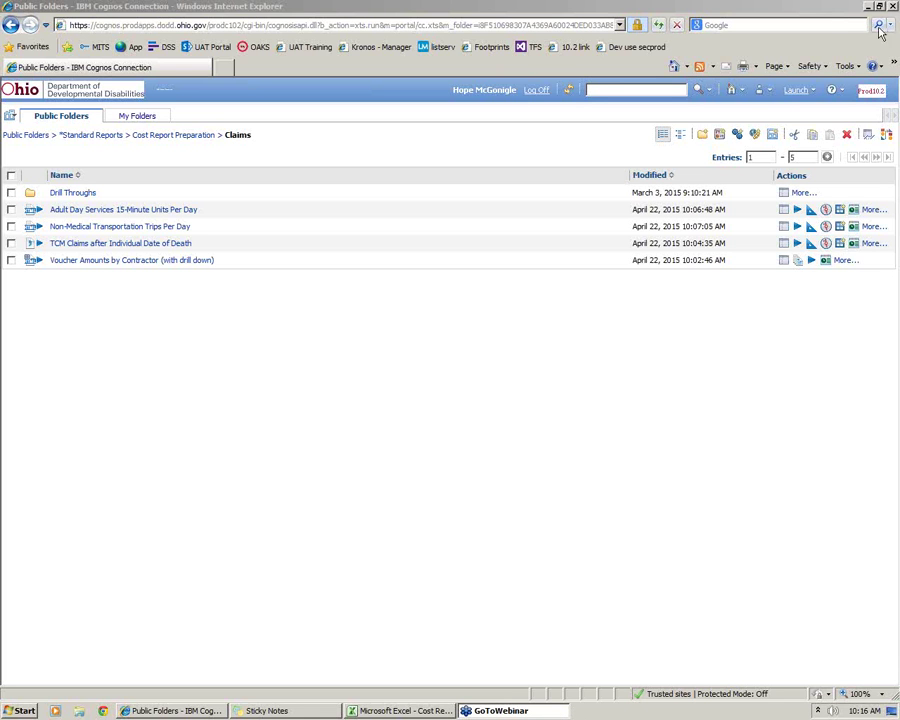